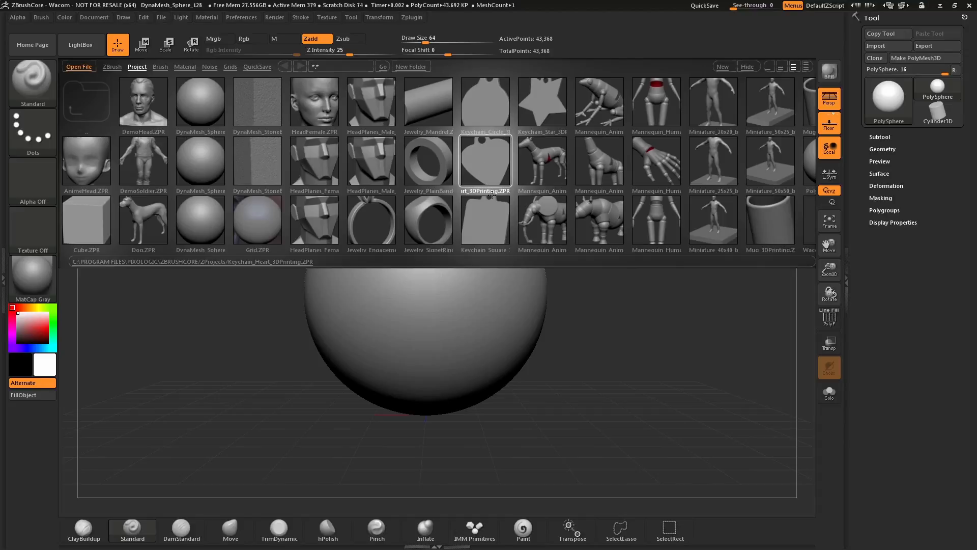
Open the Keychain_Heart_3DPrinting project from the sample projects
{"action": "double_click", "coordinate": [486, 161]}
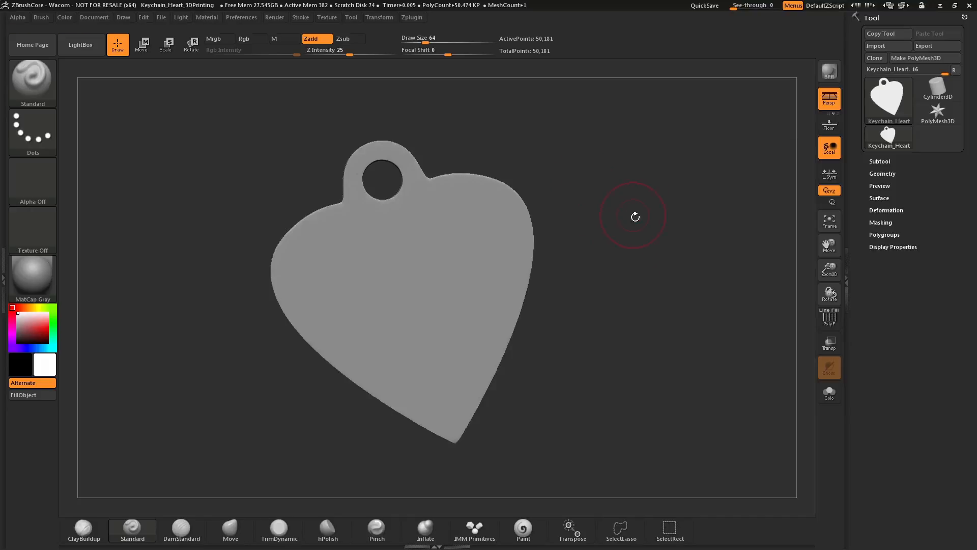
Examine the heart keychain from the front, the edge and several angles by rotating, moving and zooming the view
{"action": "mouse_move", "coordinate": [633, 213]}
{"action": "left_mouse_down"}
{"action": "mouse_move", "coordinate": [611, 218]}
{"action": "mouse_move", "coordinate": [679, 203]}
{"action": "mouse_move", "coordinate": [624, 221]}
{"action": "mouse_move", "coordinate": [669, 206]}
{"action": "mouse_move", "coordinate": [633, 223]}
{"action": "mouse_move", "coordinate": [643, 233]}
{"action": "mouse_move", "coordinate": [687, 227]}
{"action": "mouse_move", "coordinate": [639, 231]}
{"action": "mouse_move", "coordinate": [672, 232]}
{"action": "mouse_move", "coordinate": [644, 234]}
{"action": "mouse_move", "coordinate": [655, 244]}
{"action": "mouse_move", "coordinate": [637, 250]}
{"action": "left_mouse_up"}
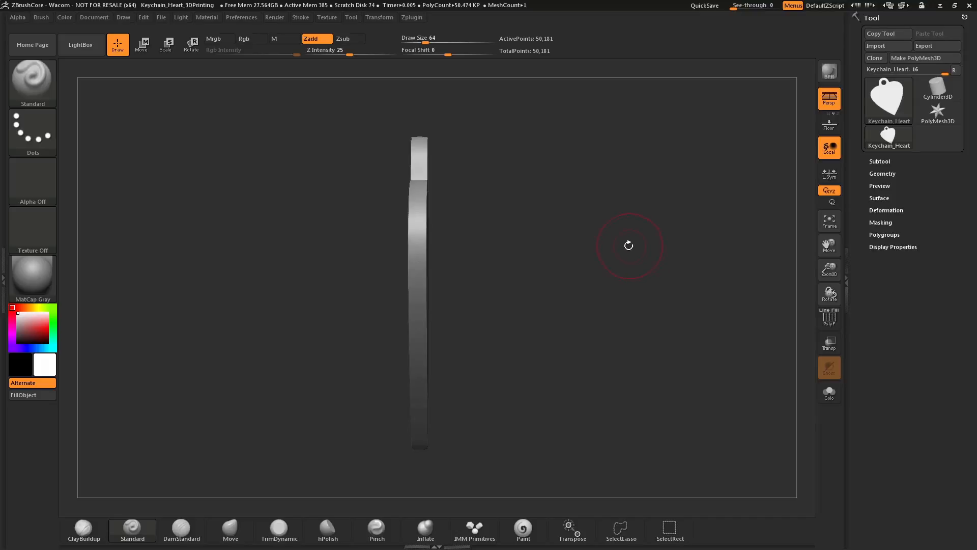
{"action": "mouse_move", "coordinate": [617, 238]}
{"action": "left_mouse_down"}
{"action": "mouse_move", "coordinate": [668, 231]}
{"action": "mouse_move", "coordinate": [631, 203]}
{"action": "mouse_move", "coordinate": [634, 331]}
{"action": "mouse_move", "coordinate": [638, 219]}
{"action": "mouse_move", "coordinate": [654, 236]}
{"action": "mouse_move", "coordinate": [624, 253]}
{"action": "mouse_move", "coordinate": [661, 252]}
{"action": "left_mouse_up"}
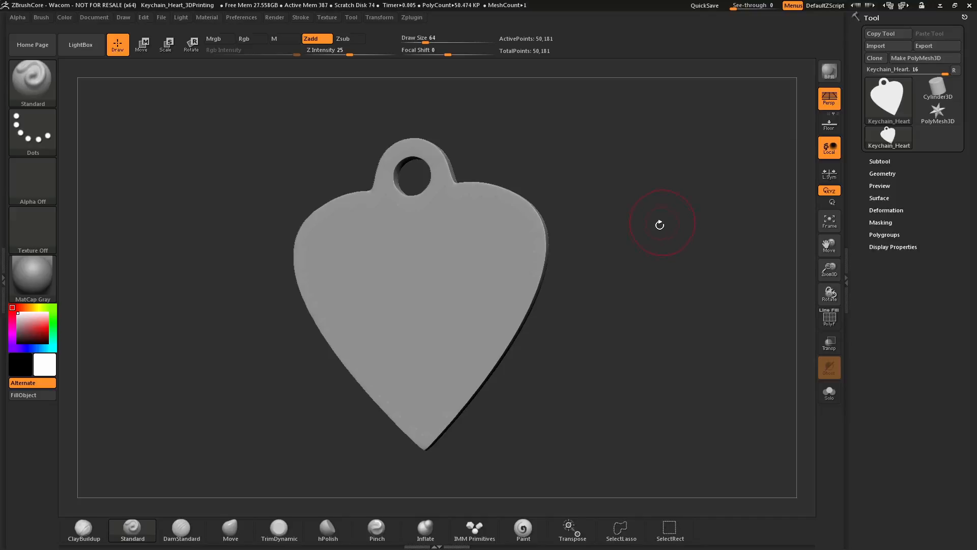
{"action": "left_click_drag", "start_coordinate": [665, 228], "coordinate": [628, 225]}
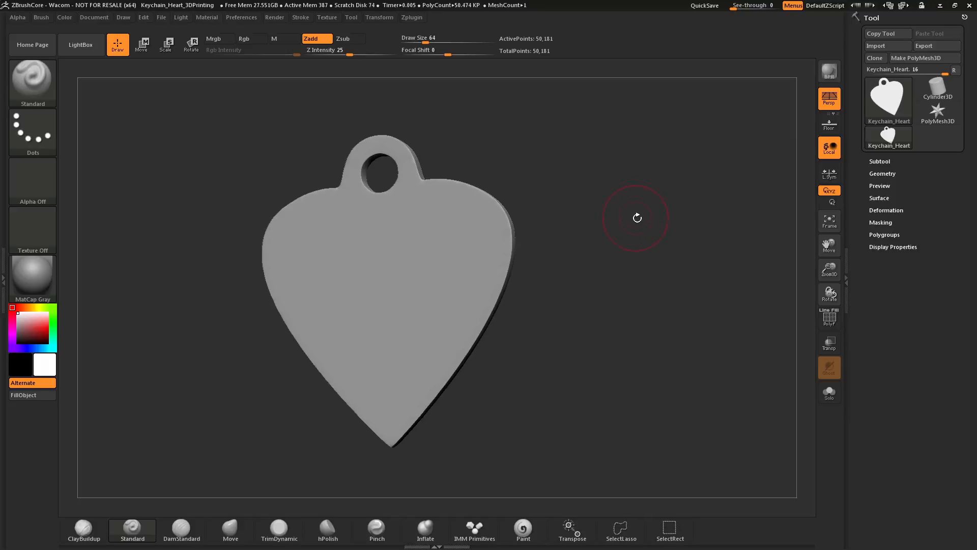
{"action": "left_click_drag", "start_coordinate": [635, 216], "coordinate": [643, 239]}
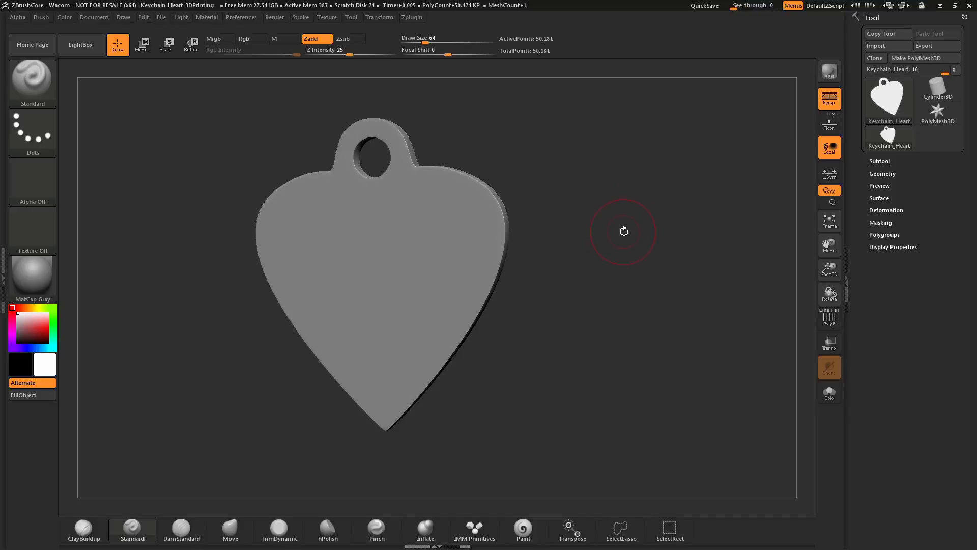
{"action": "left_click_drag", "start_coordinate": [626, 231], "coordinate": [639, 246], "text": "alt"}
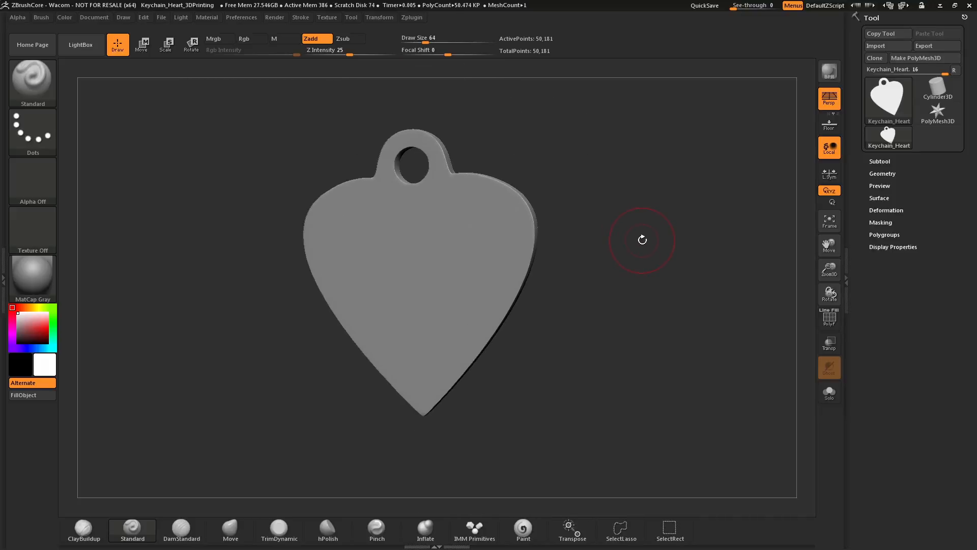
{"action": "left_click_drag", "start_coordinate": [644, 237], "coordinate": [656, 218]}
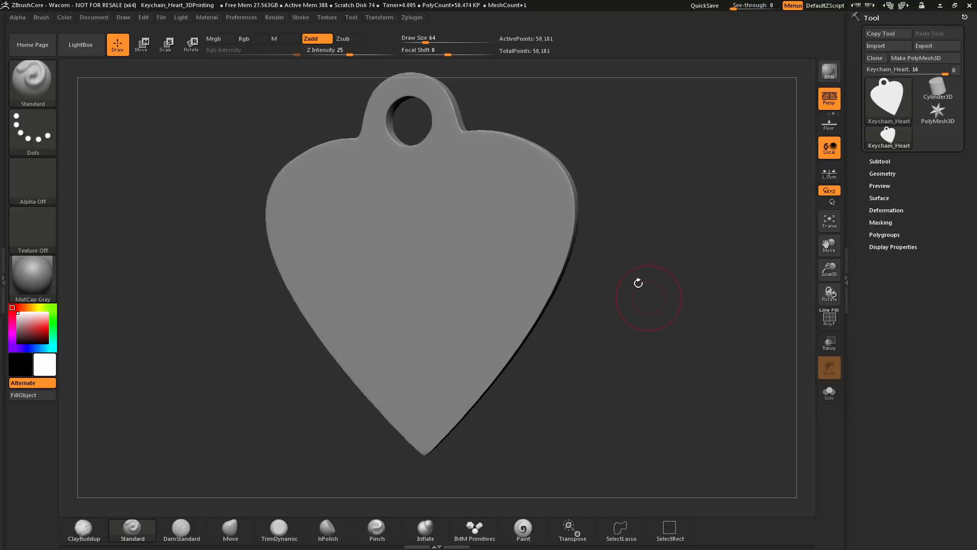
{"action": "left_click_drag", "start_coordinate": [654, 284], "coordinate": [649, 274]}
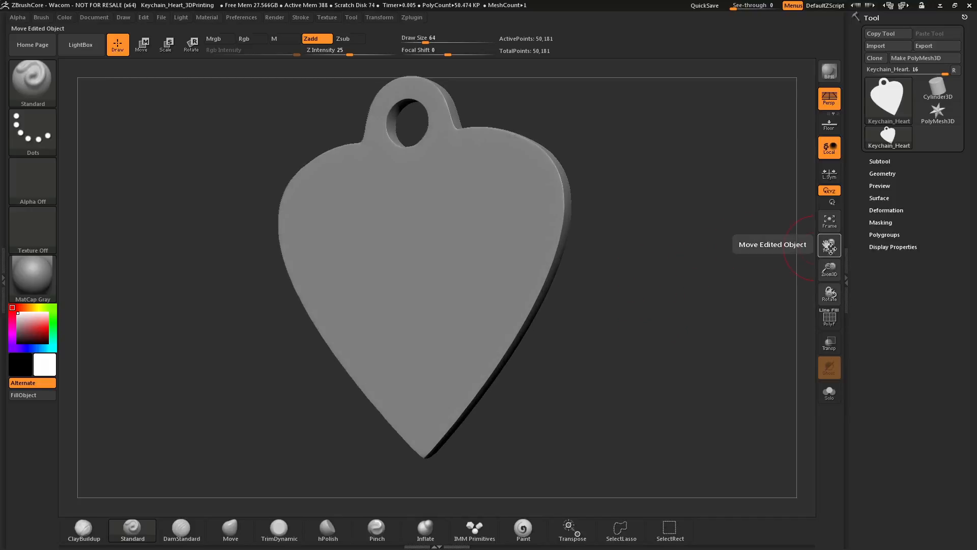
{"action": "left_click_drag", "start_coordinate": [829, 246], "coordinate": [832, 274]}
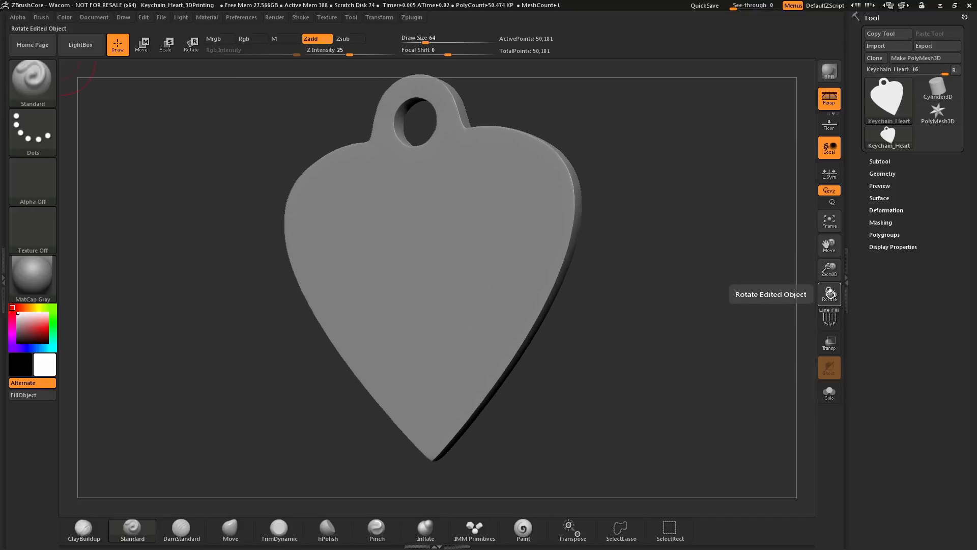
{"action": "mouse_move", "coordinate": [831, 293]}
{"action": "left_mouse_down"}
{"action": "mouse_move", "coordinate": [816, 289]}
{"action": "mouse_move", "coordinate": [837, 300]}
{"action": "mouse_move", "coordinate": [836, 282]}
{"action": "mouse_move", "coordinate": [836, 298]}
{"action": "left_mouse_up"}
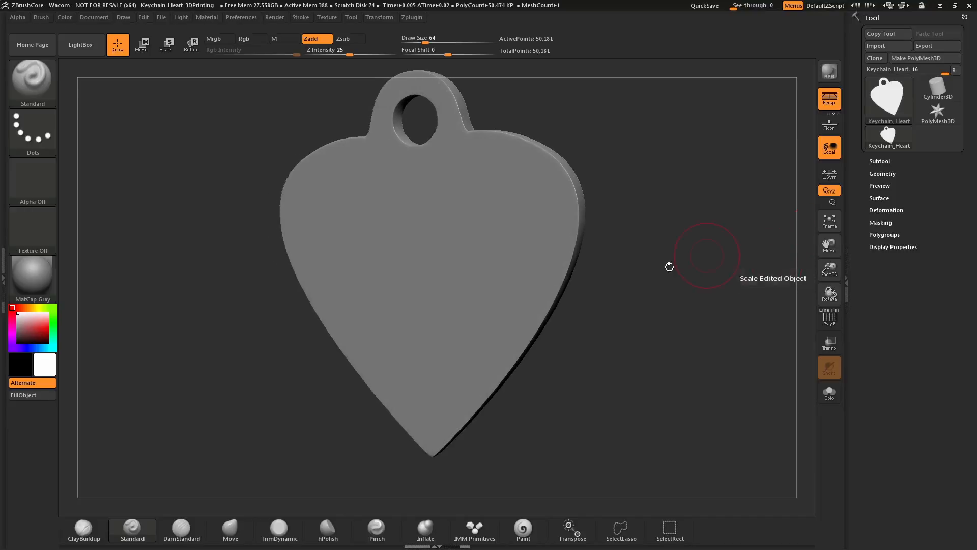
{"action": "mouse_move", "coordinate": [664, 288]}
{"action": "left_mouse_down", "text": "alt"}
{"action": "mouse_move", "coordinate": [656, 270]}
{"action": "mouse_move", "coordinate": [665, 257]}
{"action": "mouse_move", "coordinate": [646, 277]}
{"action": "mouse_move", "coordinate": [660, 284]}
{"action": "left_mouse_up", "text": "alt"}
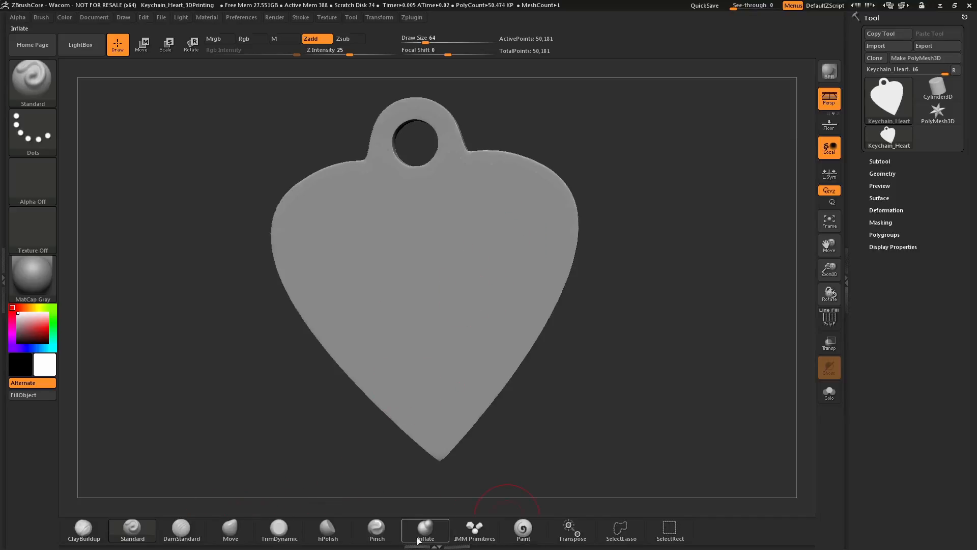
Sculpt three mirrored pairs of wavy raised ridges across the upper face of the heart with the ClayBuildup brush at draw size 64
{"action": "left_click", "coordinate": [84, 530]}
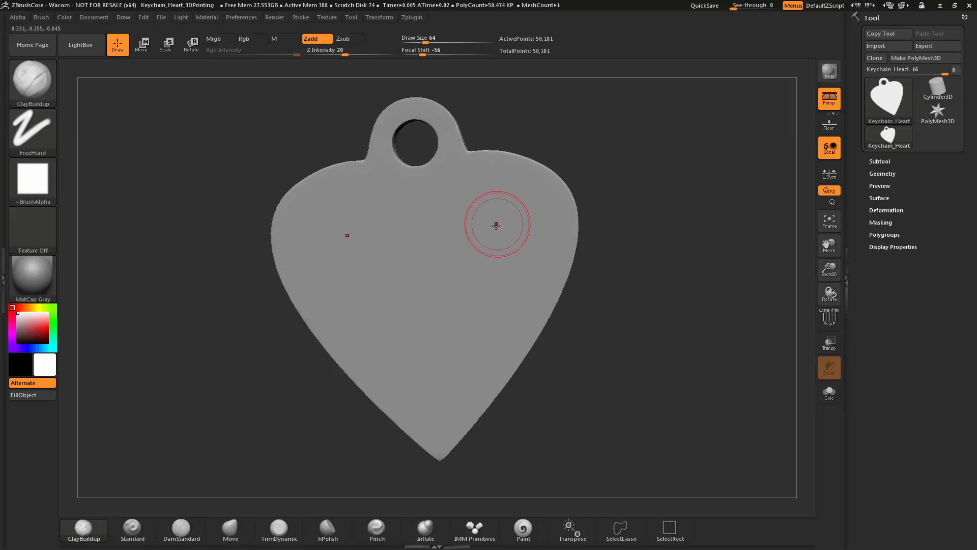
{"action": "left_click_drag", "start_coordinate": [517, 189], "coordinate": [474, 318]}
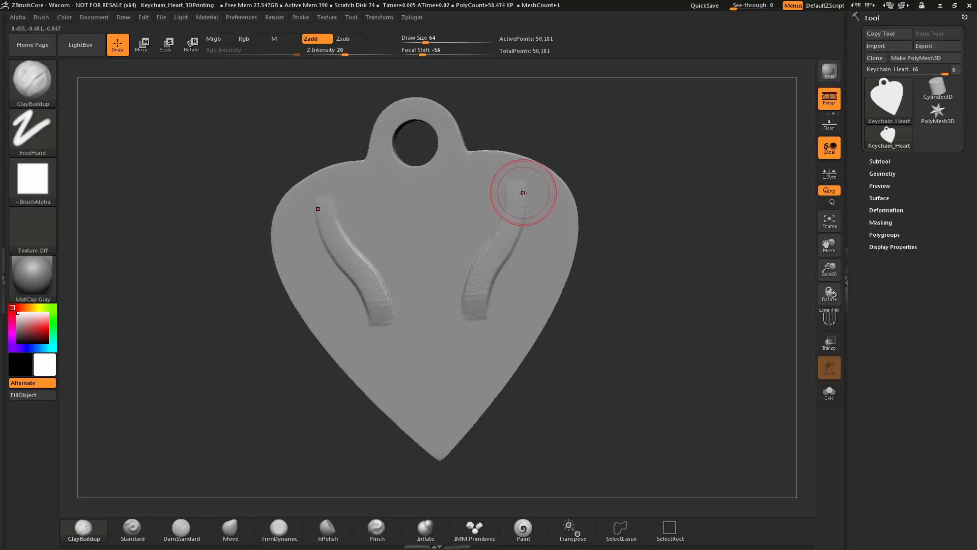
{"action": "left_click_drag", "start_coordinate": [521, 188], "coordinate": [504, 246]}
{"action": "left_click_drag", "start_coordinate": [516, 201], "coordinate": [503, 252]}
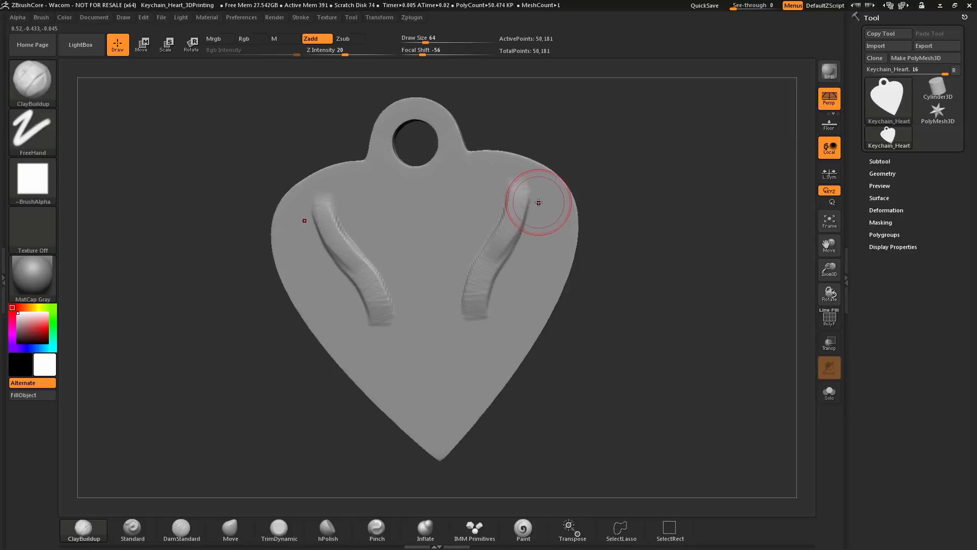
{"action": "left_click_drag", "start_coordinate": [536, 201], "coordinate": [502, 293]}
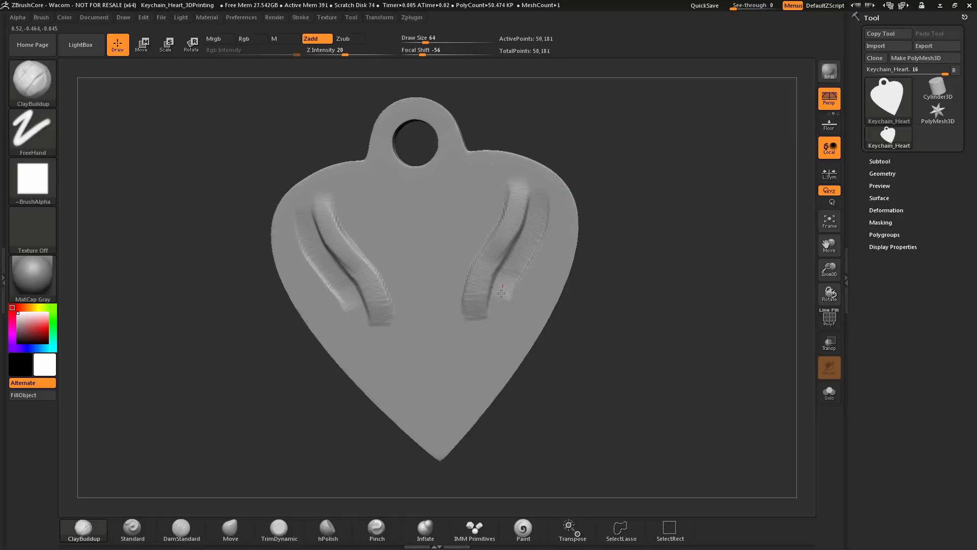
{"action": "mouse_move", "coordinate": [607, 196]}
{"action": "left_mouse_down"}
{"action": "mouse_move", "coordinate": [624, 205]}
{"action": "mouse_move", "coordinate": [617, 156]}
{"action": "left_mouse_up"}
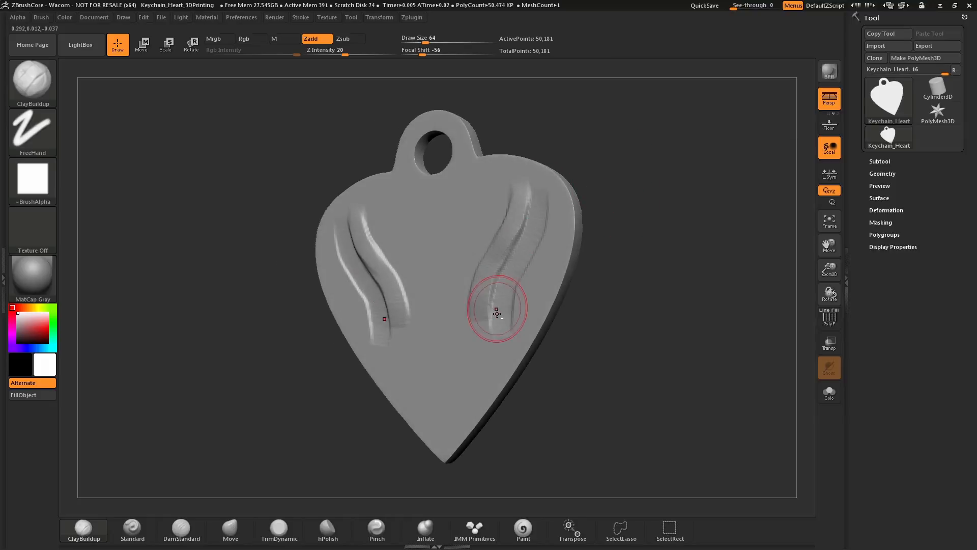
{"action": "left_click_drag", "start_coordinate": [497, 310], "coordinate": [535, 196]}
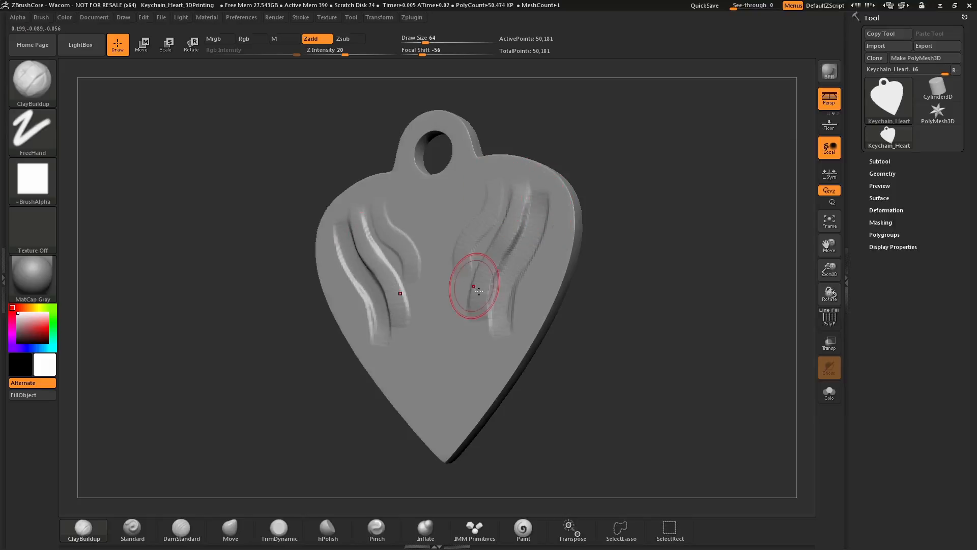
{"action": "left_click_drag", "start_coordinate": [498, 323], "coordinate": [527, 240]}
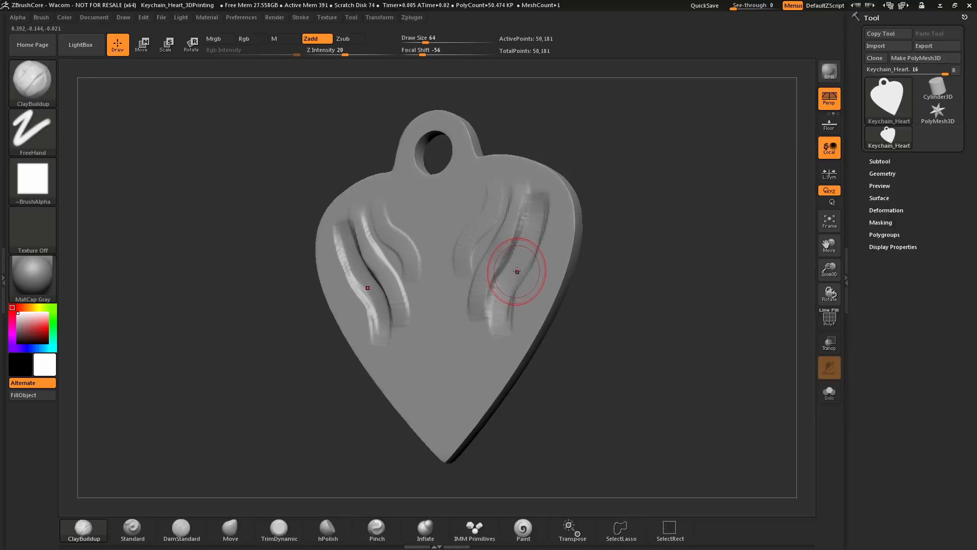
Smooth the wavy ridges on both halves of the heart and build them up again with ClayBuildup
{"action": "mouse_move", "coordinate": [580, 159]}
{"action": "left_mouse_down"}
{"action": "mouse_move", "coordinate": [600, 151]}
{"action": "mouse_move", "coordinate": [591, 164]}
{"action": "left_mouse_up"}
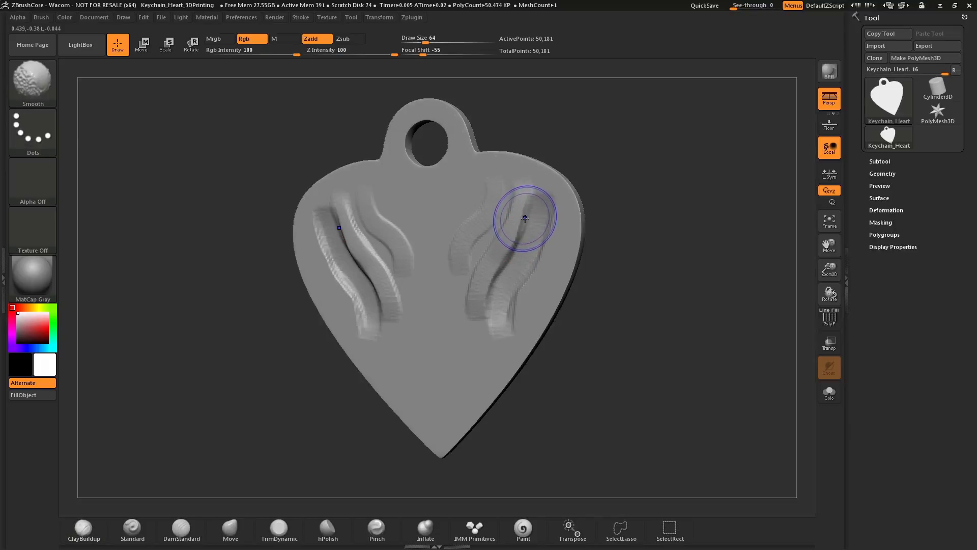
{"action": "mouse_move", "coordinate": [527, 212]}
{"action": "left_mouse_down", "text": "shift"}
{"action": "mouse_move", "coordinate": [490, 285]}
{"action": "mouse_move", "coordinate": [496, 327]}
{"action": "mouse_move", "coordinate": [527, 270]}
{"action": "mouse_move", "coordinate": [497, 198]}
{"action": "mouse_move", "coordinate": [487, 254]}
{"action": "left_mouse_up", "text": "shift"}
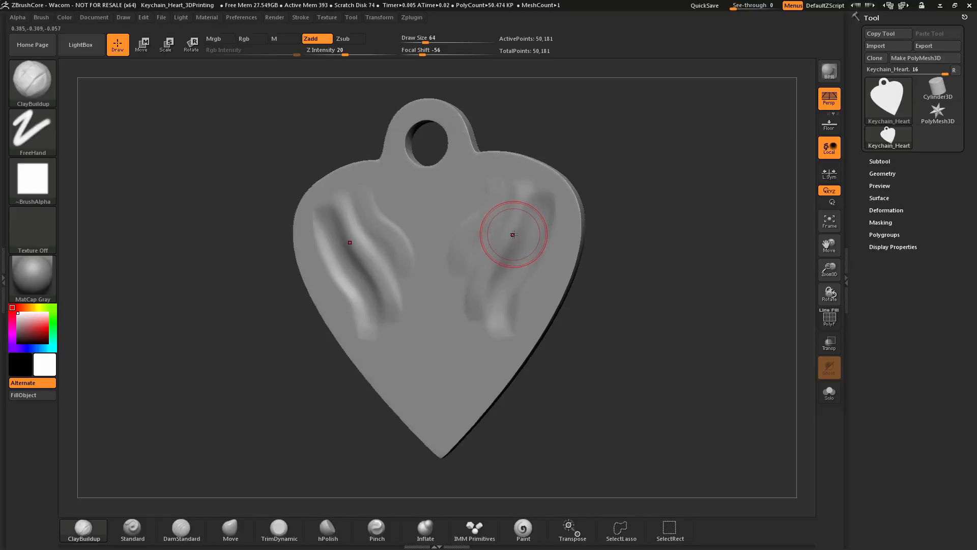
{"action": "mouse_move", "coordinate": [515, 222]}
{"action": "left_mouse_down"}
{"action": "mouse_move", "coordinate": [476, 289]}
{"action": "mouse_move", "coordinate": [479, 309]}
{"action": "mouse_move", "coordinate": [493, 304]}
{"action": "mouse_move", "coordinate": [543, 204]}
{"action": "mouse_move", "coordinate": [472, 300]}
{"action": "left_mouse_up"}
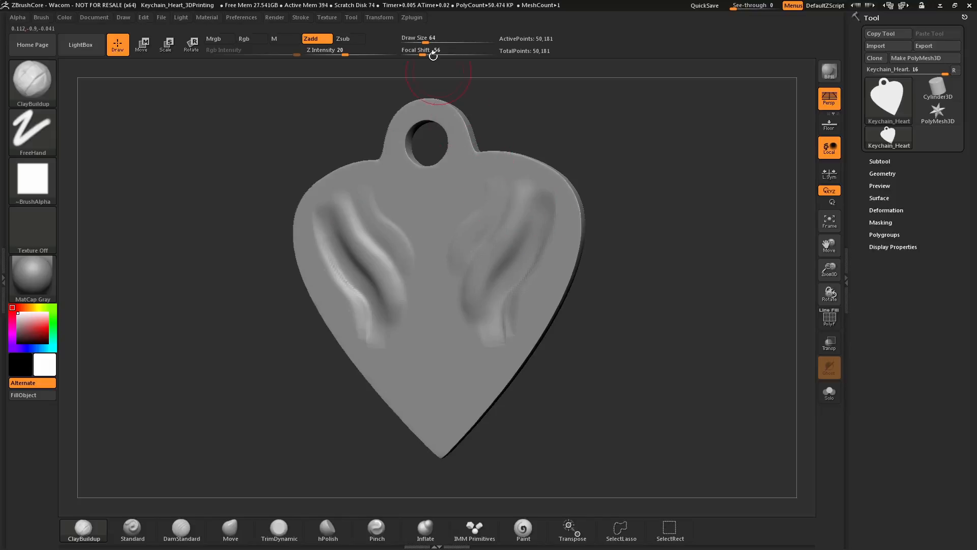
Set the brush draw size to 33 and define the middle ridges beside the deep grooves with narrower ClayBuildup strokes
{"action": "left_click_drag", "start_coordinate": [424, 41], "coordinate": [419, 43]}
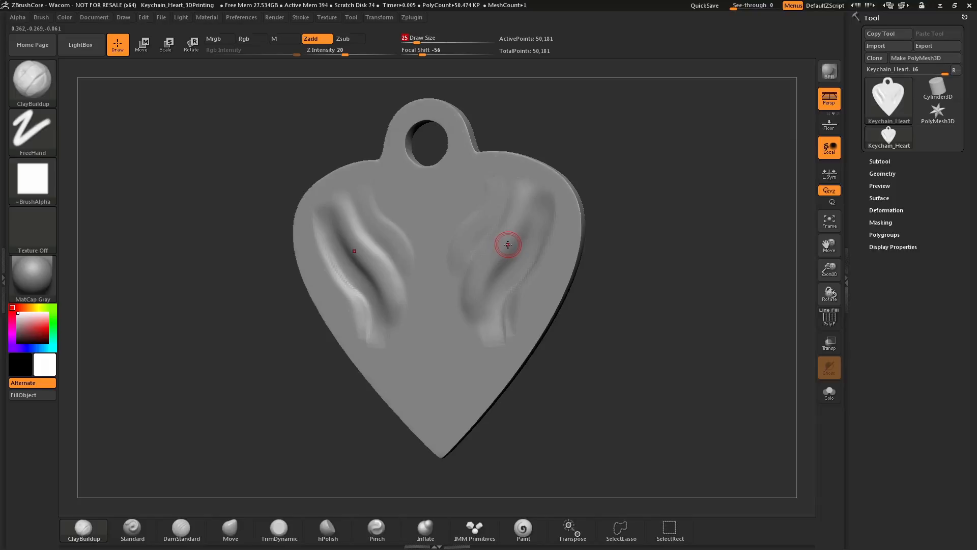
{"action": "mouse_move", "coordinate": [508, 247]}
{"action": "left_mouse_down"}
{"action": "mouse_move", "coordinate": [519, 246]}
{"action": "mouse_move", "coordinate": [511, 247]}
{"action": "left_mouse_up"}
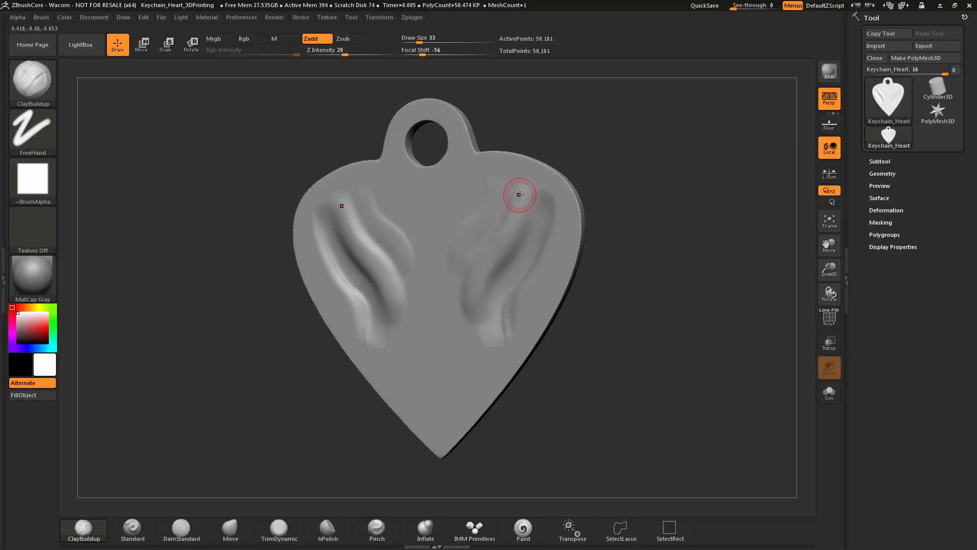
{"action": "left_click_drag", "start_coordinate": [481, 308], "coordinate": [482, 306]}
{"action": "mouse_move", "coordinate": [483, 305]}
{"action": "left_mouse_down"}
{"action": "mouse_move", "coordinate": [521, 225]}
{"action": "mouse_move", "coordinate": [492, 281]}
{"action": "left_mouse_up"}
{"action": "left_click_drag", "start_coordinate": [534, 206], "coordinate": [527, 189]}
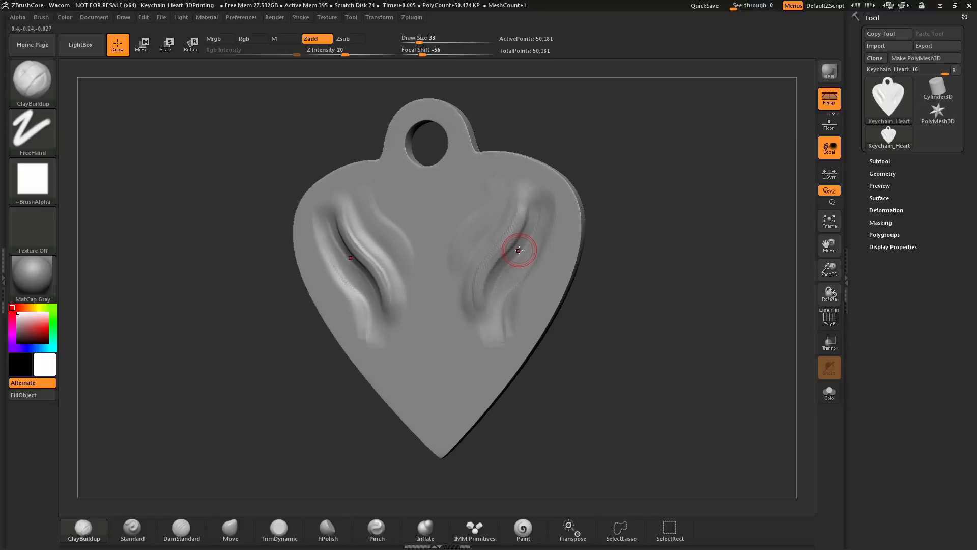
Add narrow mirrored ClayBuildup ridges near the heart's centre below the ring hole and along the outermost ridges
{"action": "left_click_drag", "start_coordinate": [613, 204], "coordinate": [584, 192]}
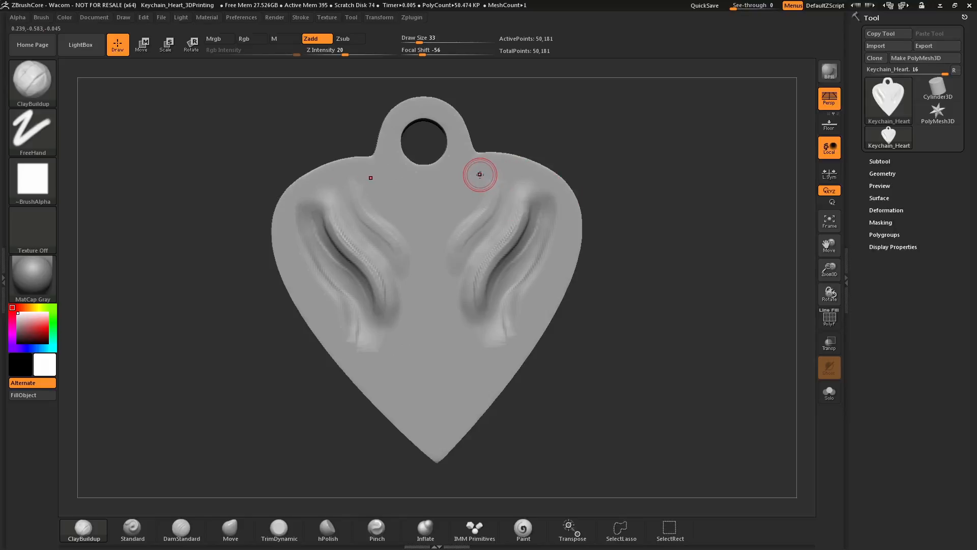
{"action": "mouse_move", "coordinate": [478, 170]}
{"action": "left_mouse_down"}
{"action": "mouse_move", "coordinate": [446, 229]}
{"action": "mouse_move", "coordinate": [448, 291]}
{"action": "left_mouse_up"}
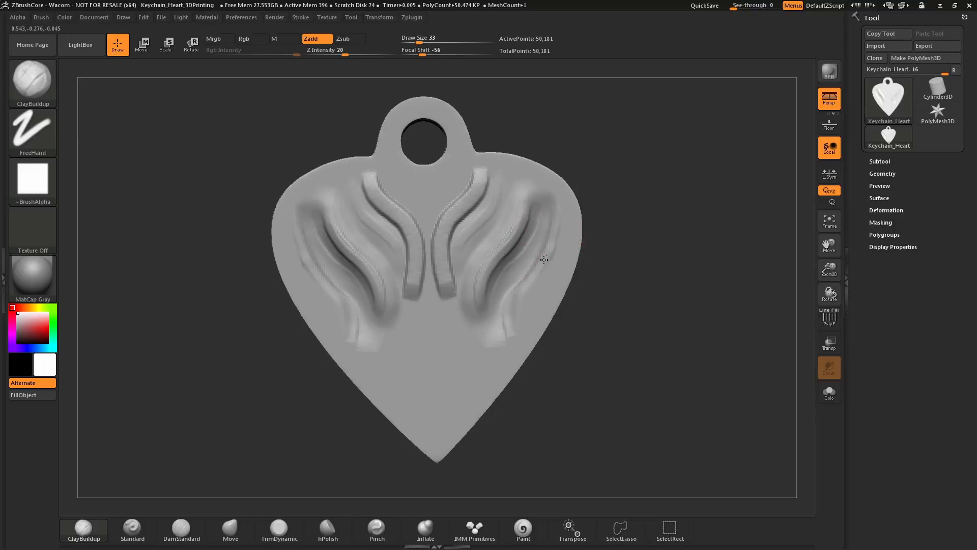
{"action": "mouse_move", "coordinate": [545, 259]}
{"action": "left_mouse_down"}
{"action": "mouse_move", "coordinate": [514, 311]}
{"action": "mouse_move", "coordinate": [516, 332]}
{"action": "left_mouse_up"}
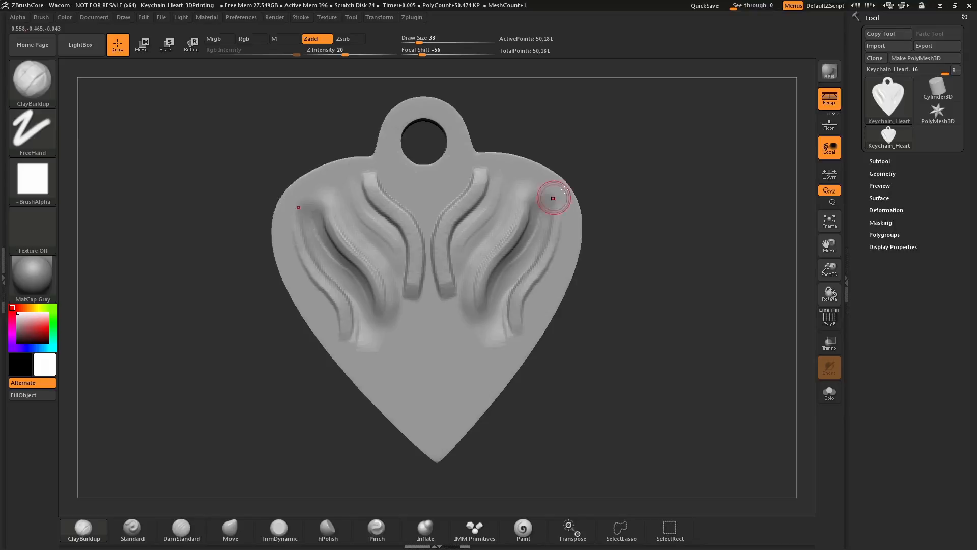
Smooth the middle ridges and the upper ends of the outer ridges to soften the brush marks on both halves
{"action": "mouse_move", "coordinate": [655, 200]}
{"action": "left_mouse_down"}
{"action": "mouse_move", "coordinate": [644, 184]}
{"action": "mouse_move", "coordinate": [641, 199]}
{"action": "left_mouse_up"}
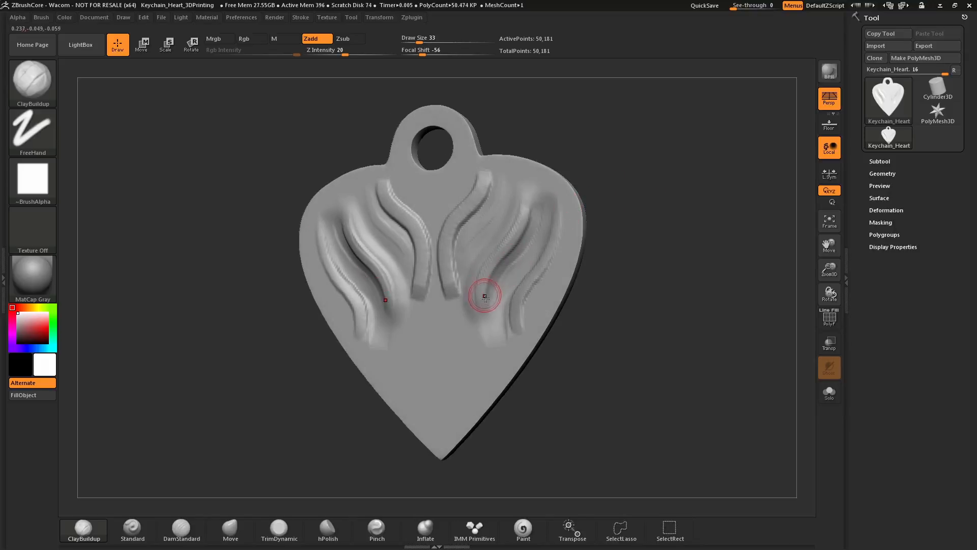
{"action": "key", "text": "shift"}
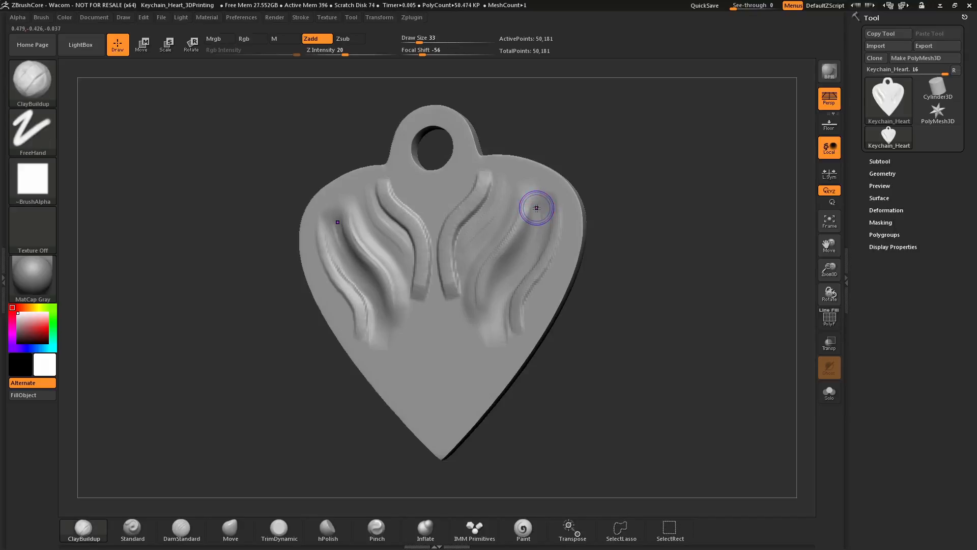
{"action": "key", "text": "shift"}
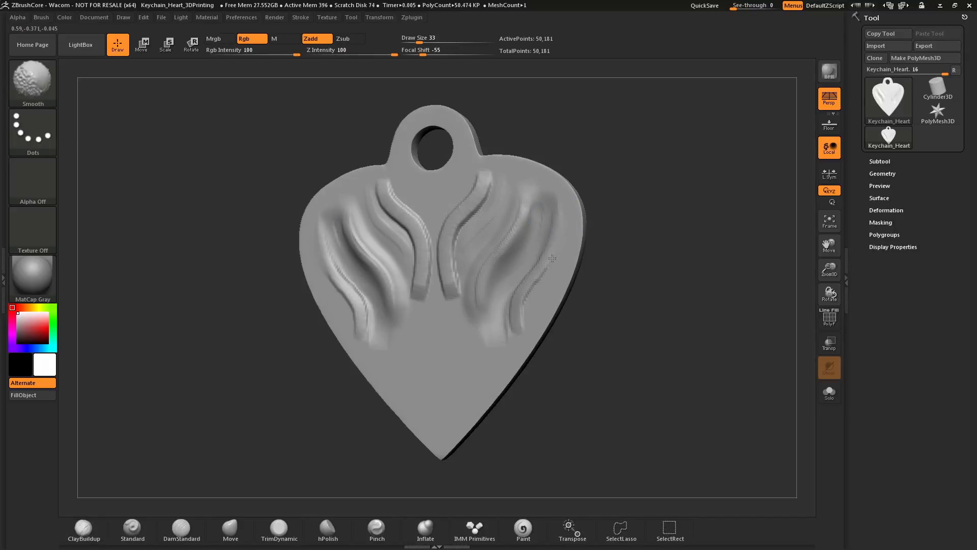
{"action": "left_click_drag", "start_coordinate": [644, 187], "coordinate": [647, 194]}
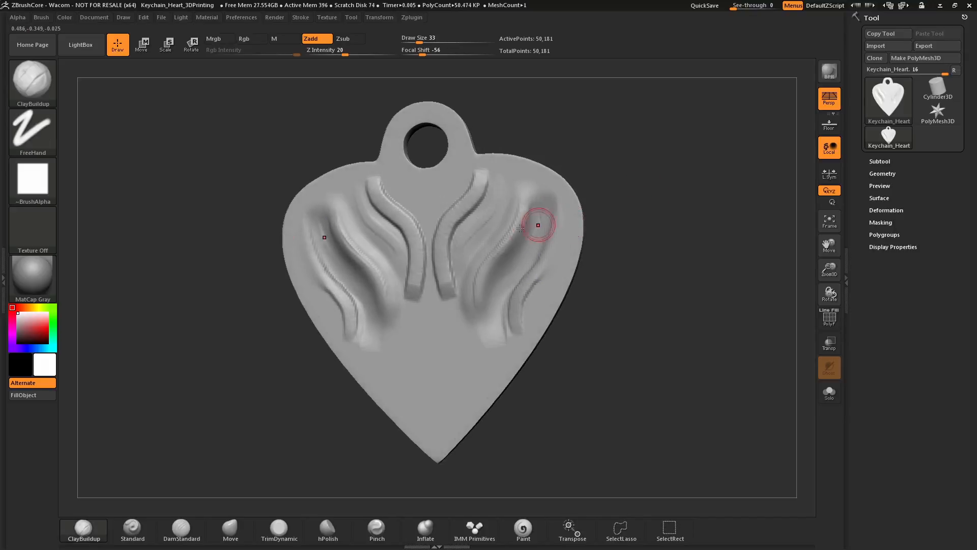
{"action": "key", "text": "shift"}
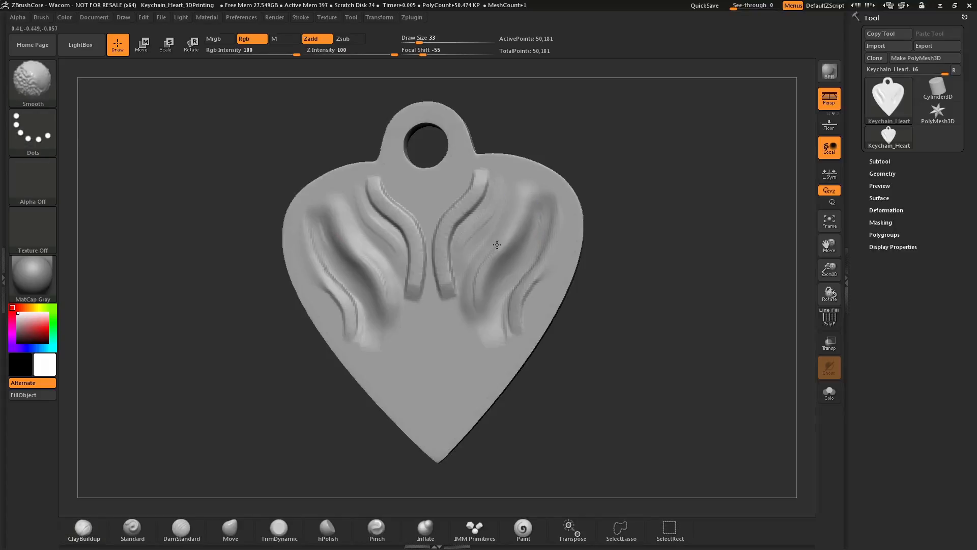
{"action": "left_click_drag", "start_coordinate": [516, 196], "coordinate": [519, 193], "text": "shift"}
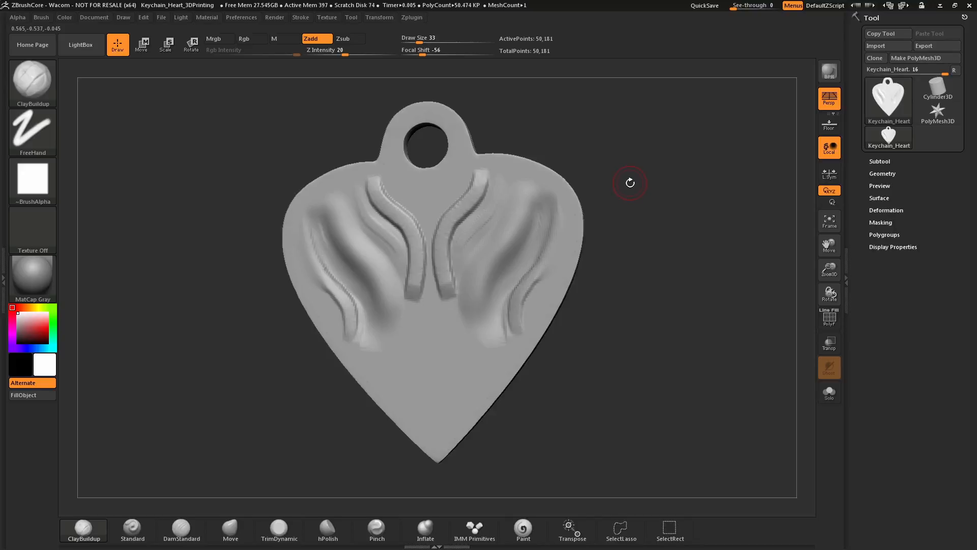
Try a narrow ClayBuildup stroke down the middle ridges of the heart and undo it
{"action": "left_click_drag", "start_coordinate": [514, 204], "coordinate": [475, 290]}
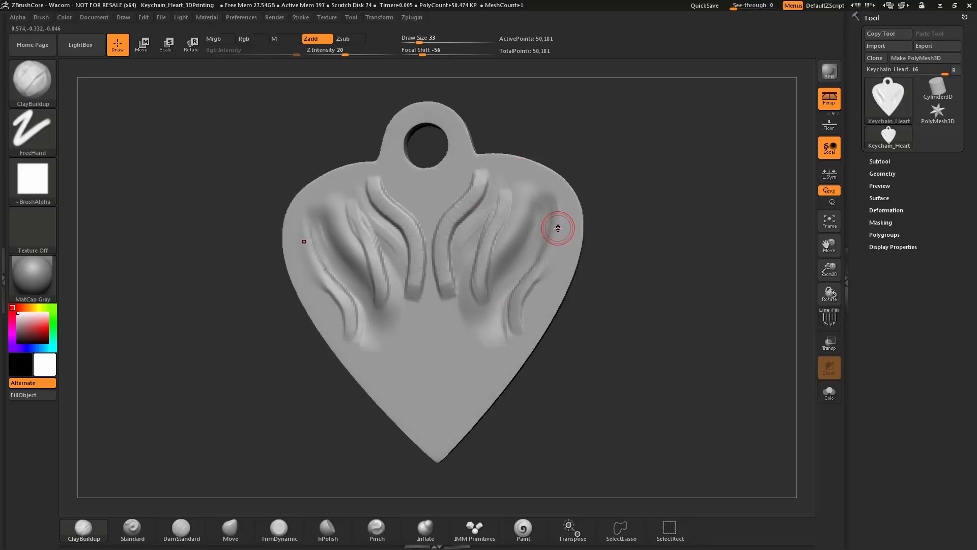
{"action": "key", "text": "ctrl"}
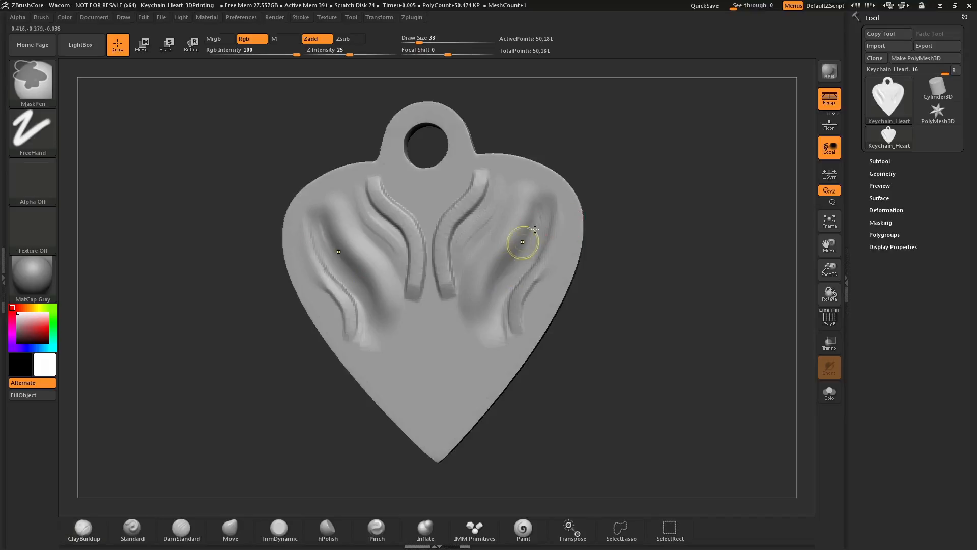
Undo all the sculpted relief ridges until the heart's face is plain
{"action": "key", "text": "ctrl"}
{"action": "key", "text": "ctrl+z"}
{"action": "key", "text": "ctrl+z"}
{"action": "key", "text": "ctrl+z"}
{"action": "key", "text": "ctrl+z"}
{"action": "key", "text": "ctrl+z"}
{"action": "key", "text": "ctrl+z"}
{"action": "key", "text": "ctrl+z"}
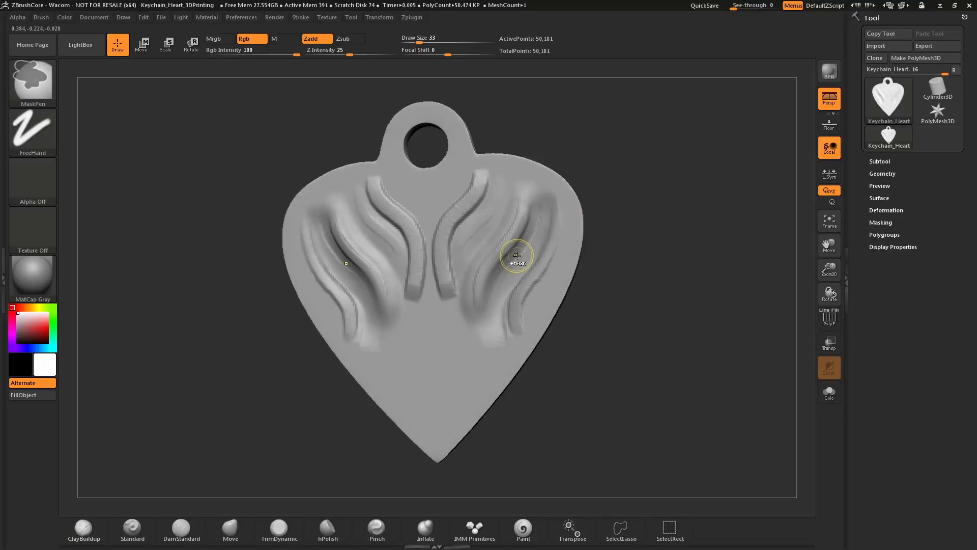
{"action": "key", "text": "ctrl+z"}
{"action": "key", "text": "ctrl+z"}
{"action": "key", "text": "ctrl+z"}
{"action": "key", "text": "ctrl+z"}
{"action": "key", "text": "ctrl+z"}
{"action": "key", "text": "ctrl+z"}
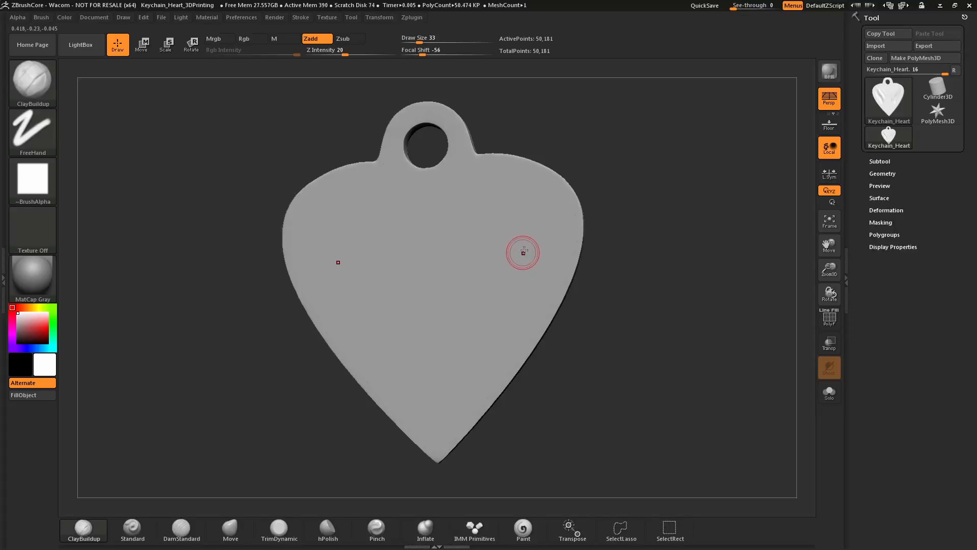
{"action": "mouse_move", "coordinate": [636, 192]}
{"action": "left_mouse_down"}
{"action": "mouse_move", "coordinate": [654, 188]}
{"action": "mouse_move", "coordinate": [640, 193]}
{"action": "left_mouse_up"}
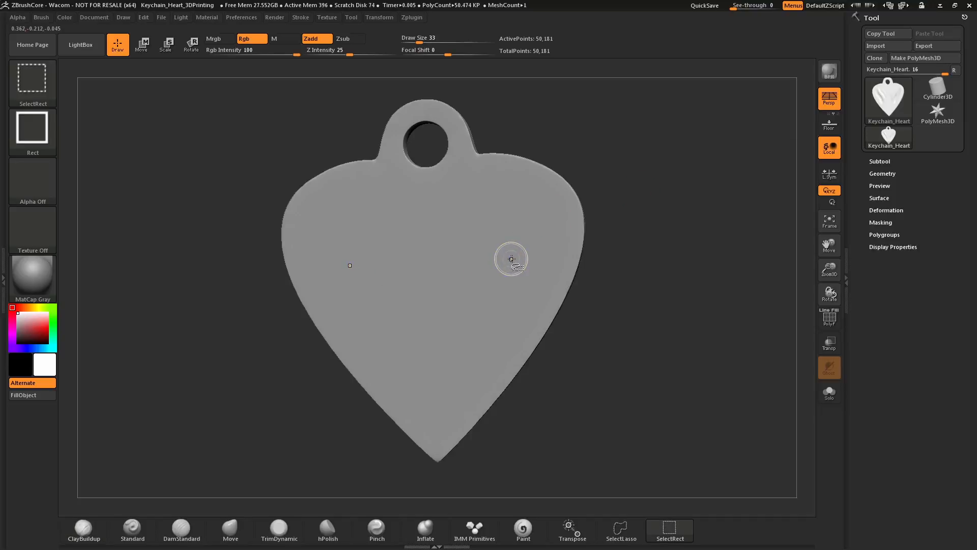
Step forward and back through the undone ridge strokes in the undo history
{"action": "key", "text": "ctrl+shift+z"}
{"action": "key", "text": "ctrl+shift+z"}
{"action": "key", "text": "ctrl+shift+z"}
{"action": "key", "text": "ctrl+shift+z"}
{"action": "key", "text": "ctrl+shift+z"}
{"action": "key", "text": "ctrl+shift+z"}
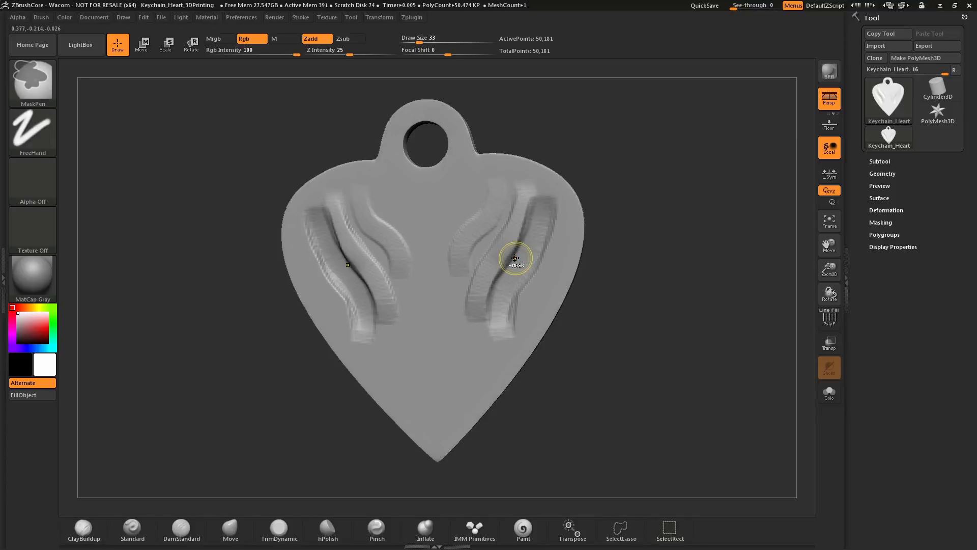
{"action": "key", "text": "ctrl+z"}
{"action": "key", "text": "ctrl+z"}
{"action": "key", "text": "ctrl+z"}
{"action": "key", "text": "ctrl+z"}
{"action": "key", "text": "ctrl+z"}
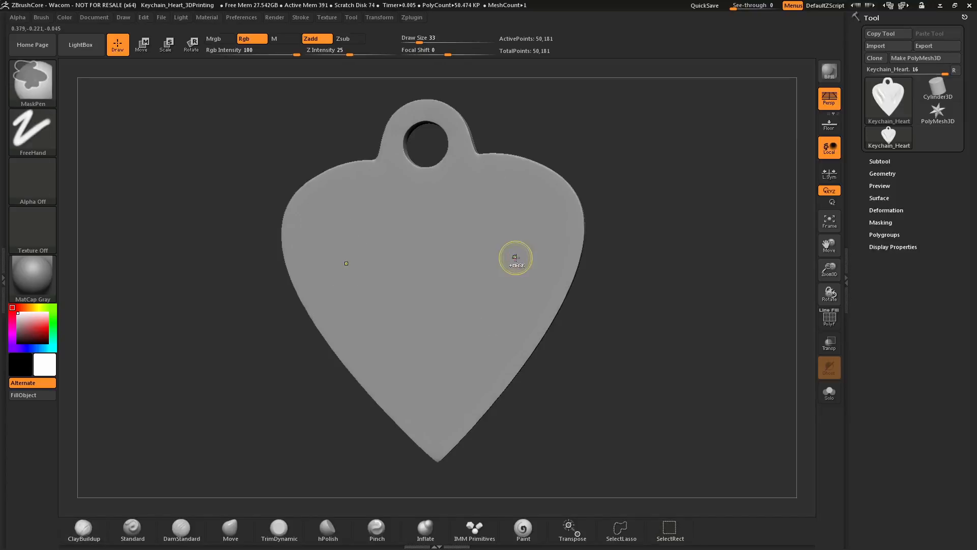
{"action": "key", "text": "ctrl+shift"}
{"action": "key", "text": "ctrl+shift+z"}
{"action": "key", "text": "ctrl+shift+z"}
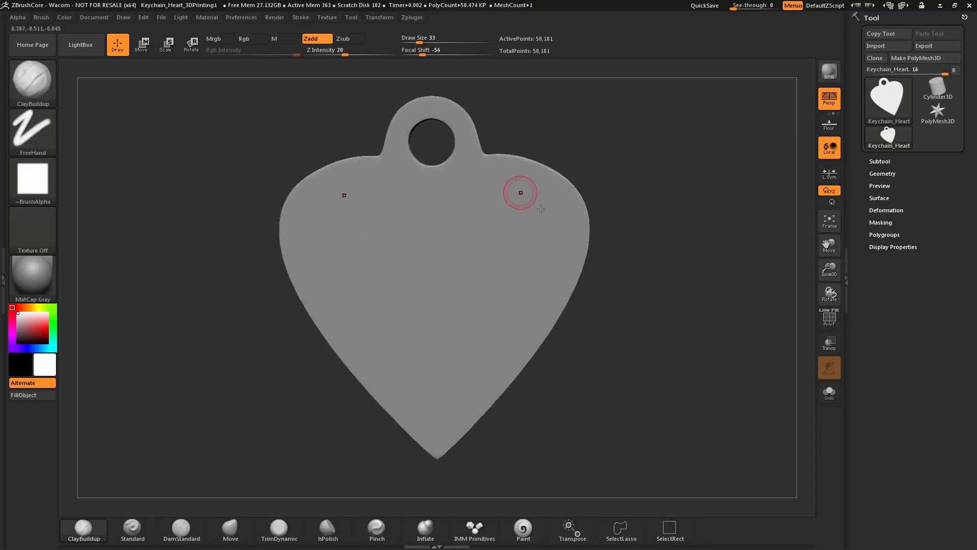
Sculpt mirrored ClayBuildup arcs, round bumps and short strokes on the heart, plus an S-shaped stroke without symmetry on its right half
{"action": "left_click_drag", "start_coordinate": [525, 189], "coordinate": [560, 258]}
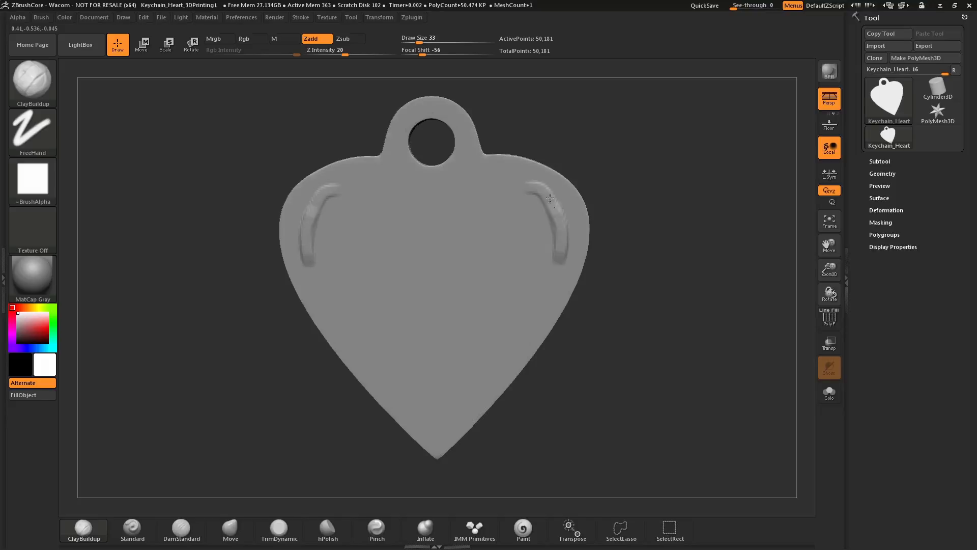
{"action": "left_click", "coordinate": [528, 220]}
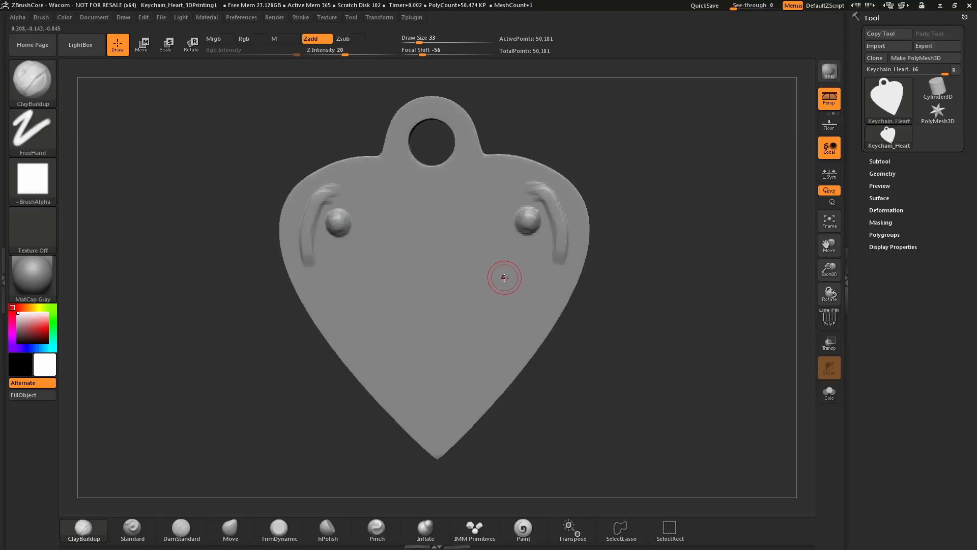
{"action": "mouse_move", "coordinate": [534, 246]}
{"action": "left_mouse_down"}
{"action": "mouse_move", "coordinate": [491, 329]}
{"action": "mouse_move", "coordinate": [535, 255]}
{"action": "left_mouse_up"}
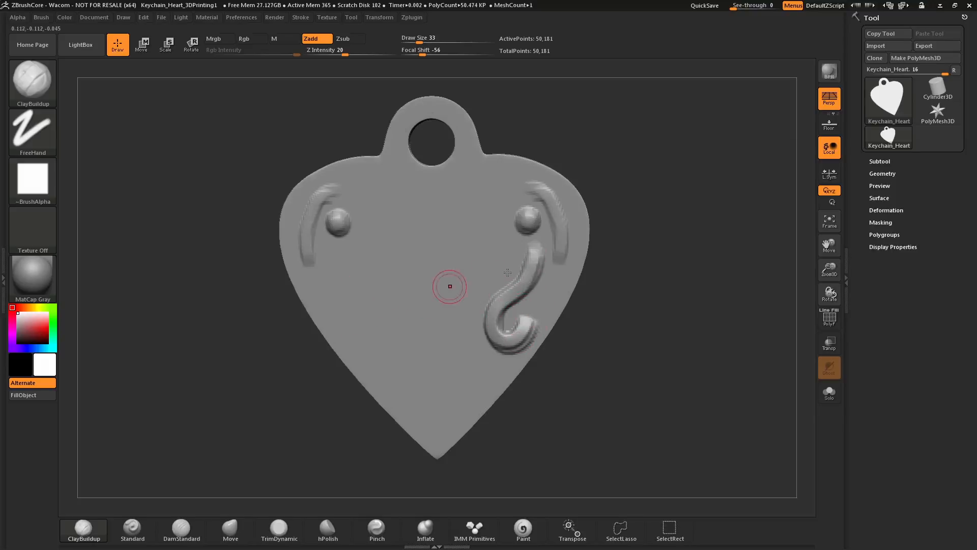
{"action": "mouse_move", "coordinate": [646, 251]}
{"action": "left_mouse_down"}
{"action": "mouse_move", "coordinate": [665, 251]}
{"action": "mouse_move", "coordinate": [637, 245]}
{"action": "left_mouse_up"}
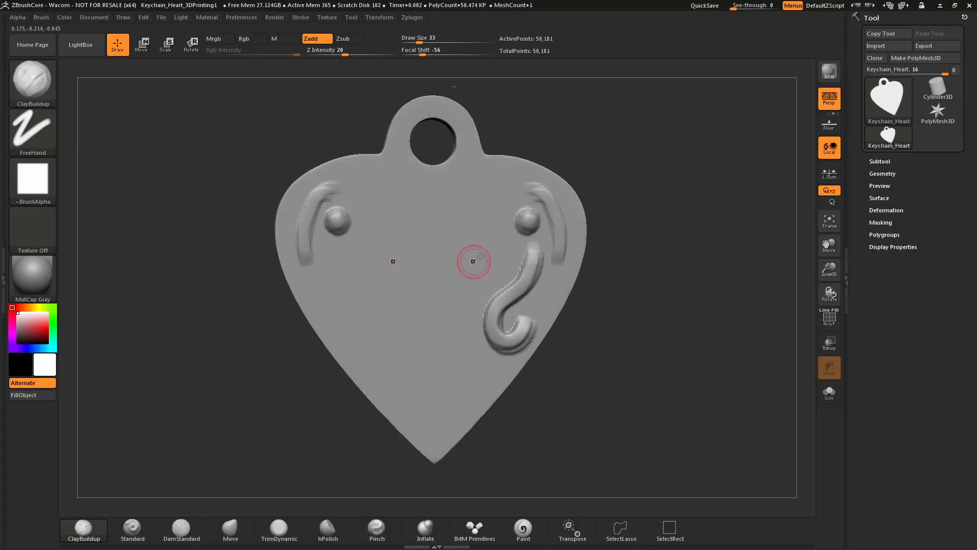
{"action": "left_click_drag", "start_coordinate": [501, 238], "coordinate": [490, 261]}
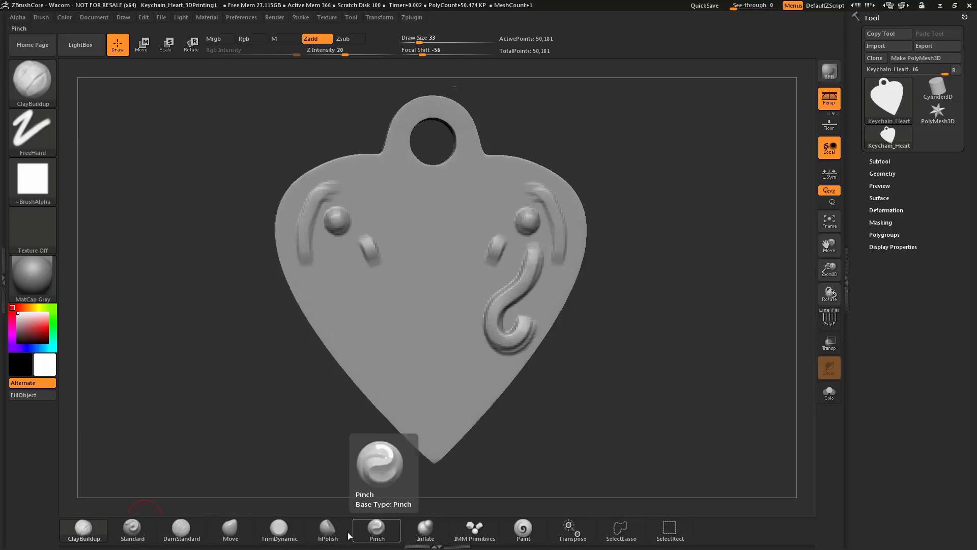
Set the Move brush's draw size to 158 and pull the heart's centre outward into a large protruding nose
{"action": "left_click", "coordinate": [239, 531]}
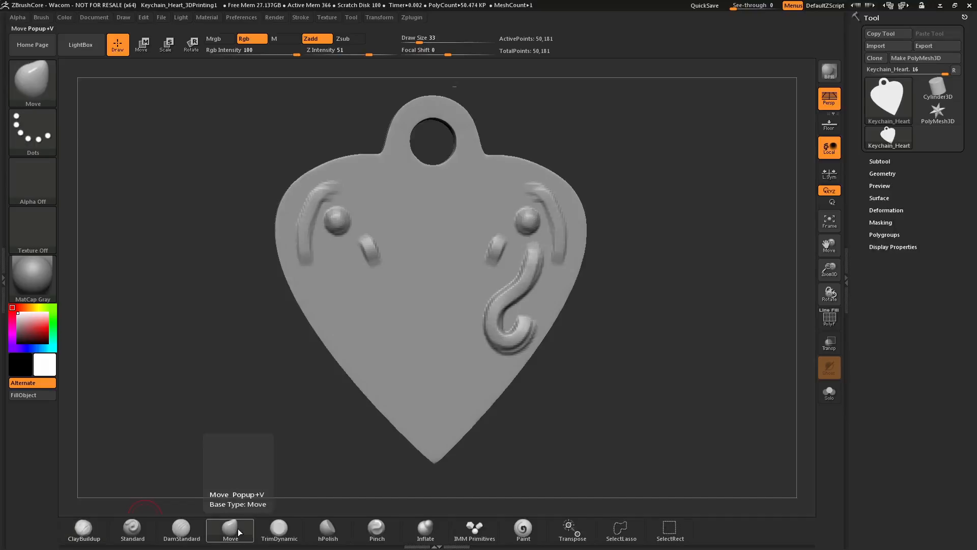
{"action": "mouse_move", "coordinate": [598, 222]}
{"action": "left_mouse_down"}
{"action": "mouse_move", "coordinate": [631, 204]}
{"action": "mouse_move", "coordinate": [625, 231]}
{"action": "left_mouse_up"}
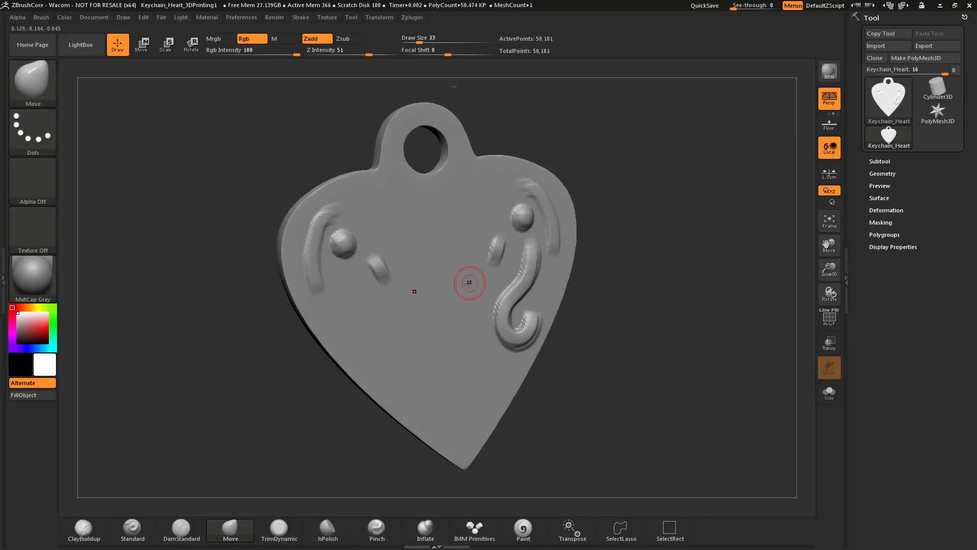
{"action": "key", "text": "s"}
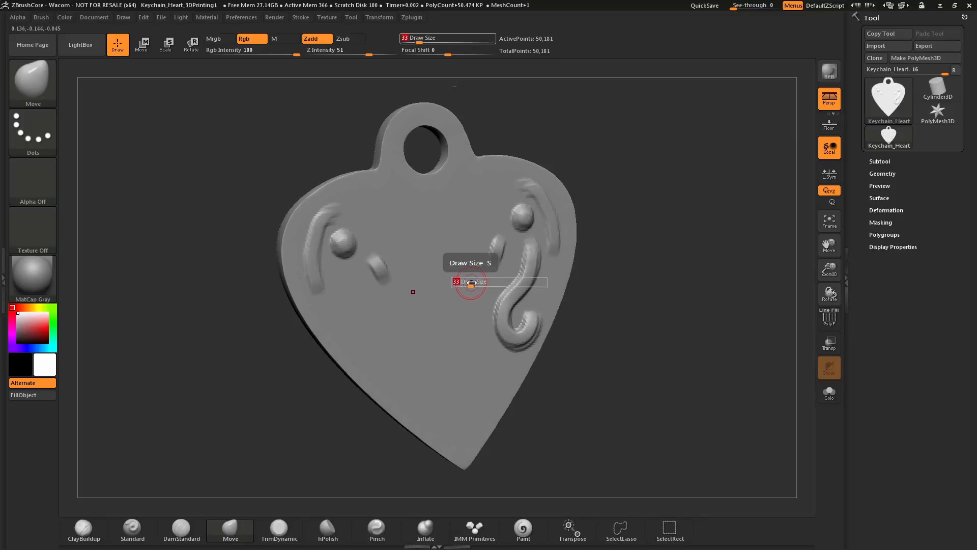
{"action": "left_click_drag", "start_coordinate": [471, 282], "coordinate": [489, 282]}
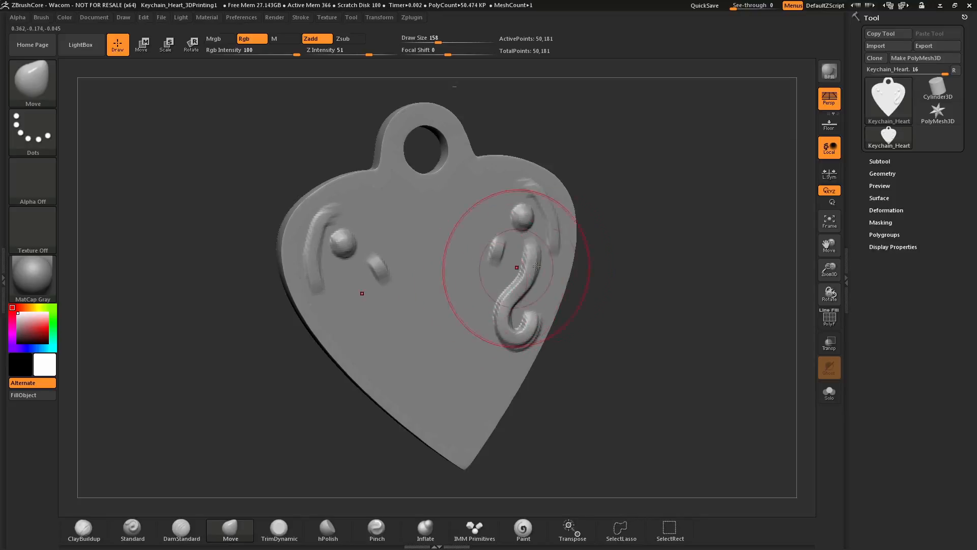
{"action": "mouse_move", "coordinate": [637, 277]}
{"action": "left_mouse_down"}
{"action": "mouse_move", "coordinate": [651, 259]}
{"action": "mouse_move", "coordinate": [622, 265]}
{"action": "left_mouse_up"}
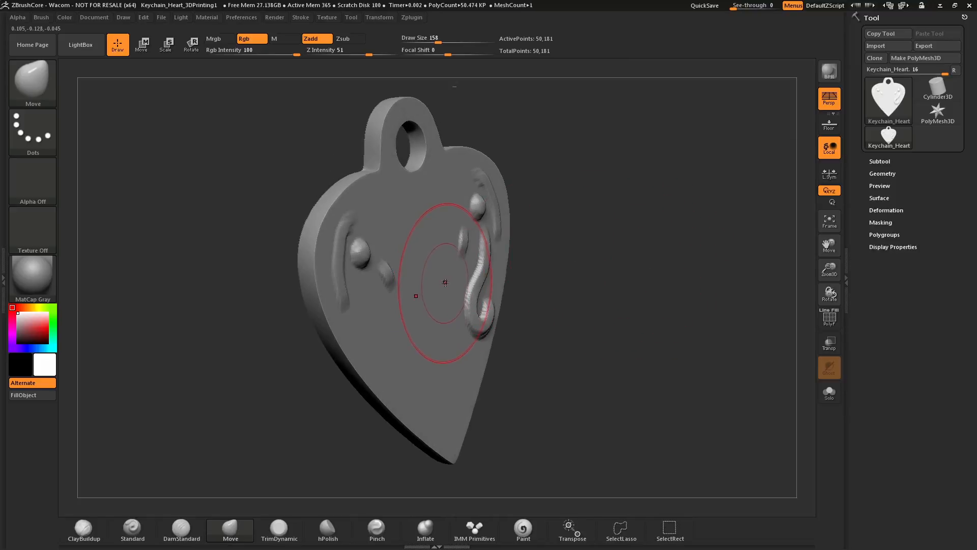
{"action": "left_click_drag", "start_coordinate": [440, 263], "coordinate": [542, 295]}
{"action": "left_click_drag", "start_coordinate": [514, 251], "coordinate": [566, 266]}
{"action": "left_click_drag", "start_coordinate": [571, 303], "coordinate": [580, 299]}
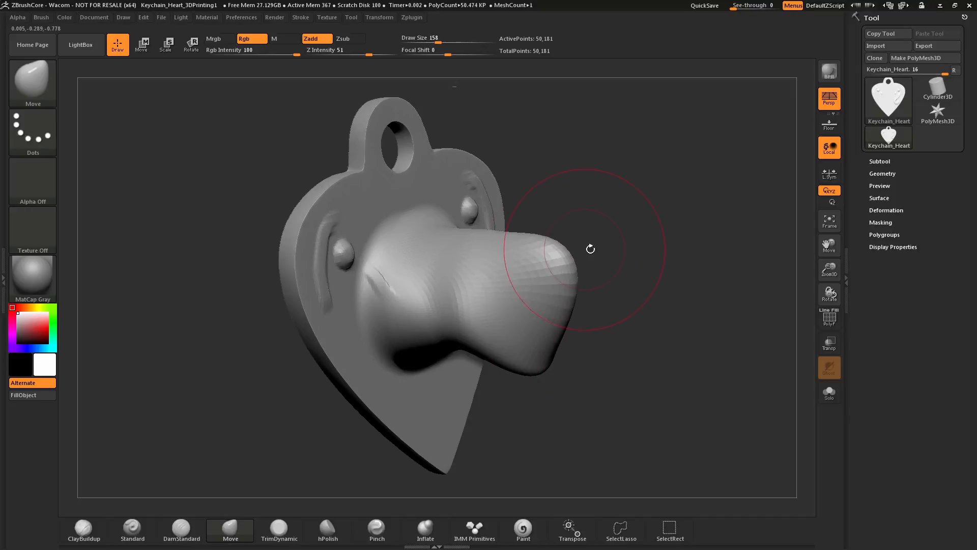
Widen the tip of the protruding nose into a flared end with the Move brush
{"action": "left_click_drag", "start_coordinate": [592, 249], "coordinate": [637, 236]}
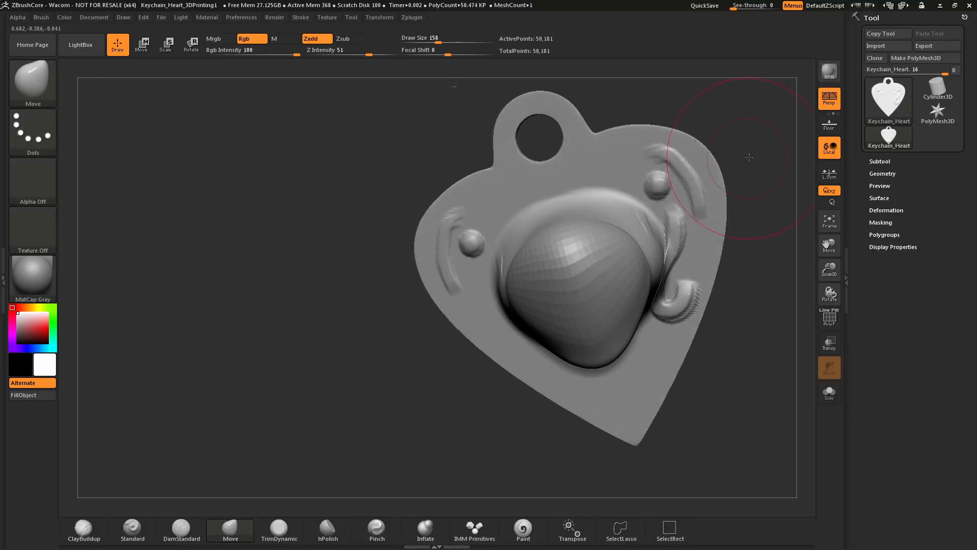
{"action": "left_click_drag", "start_coordinate": [750, 157], "coordinate": [737, 157]}
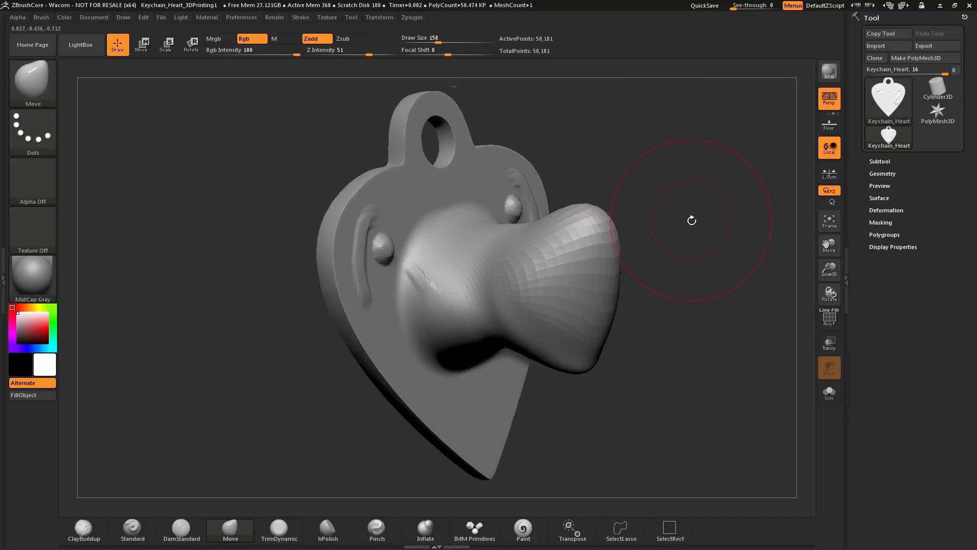
{"action": "left_click_drag", "start_coordinate": [692, 220], "coordinate": [617, 231]}
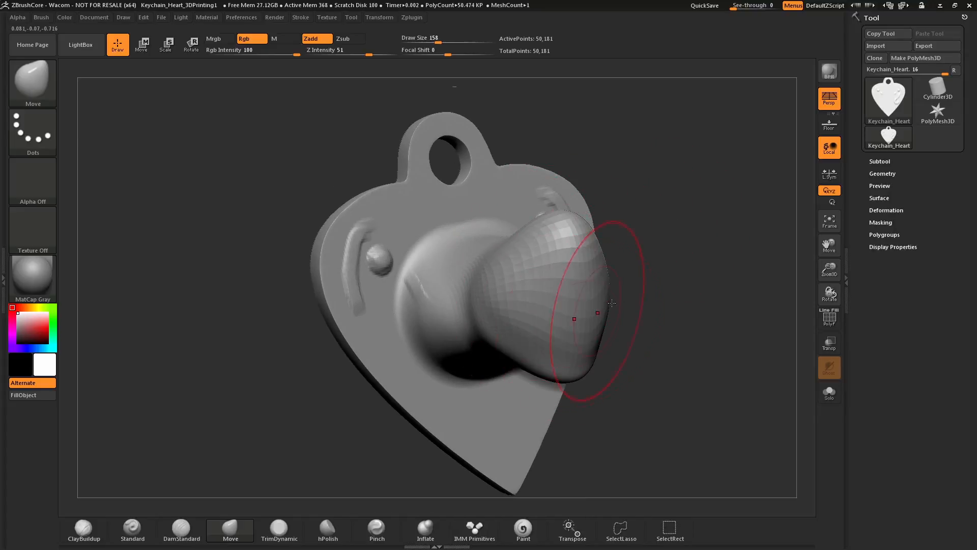
{"action": "mouse_move", "coordinate": [667, 285]}
{"action": "left_mouse_down"}
{"action": "mouse_move", "coordinate": [707, 272]}
{"action": "mouse_move", "coordinate": [682, 287]}
{"action": "left_mouse_up"}
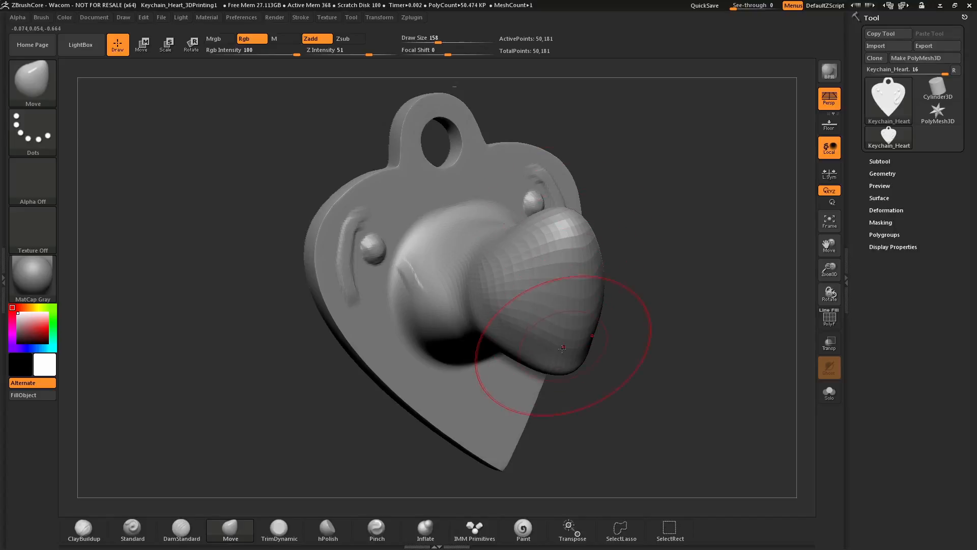
{"action": "left_click_drag", "start_coordinate": [613, 214], "coordinate": [626, 257]}
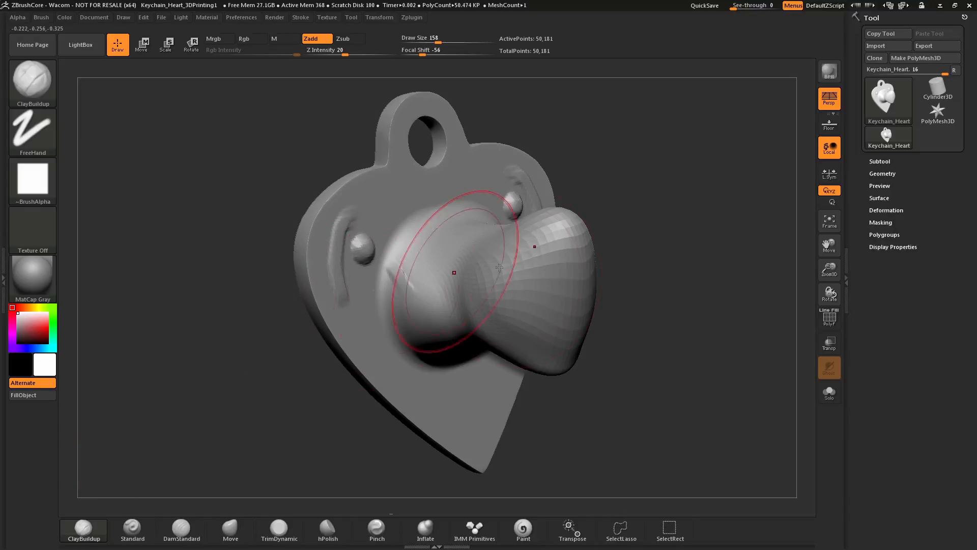
Set the ClayBuildup draw size to 27 and add a mirrored wavy ridge along the stretched sides of the nose
{"action": "left_click_drag", "start_coordinate": [518, 274], "coordinate": [498, 277]}
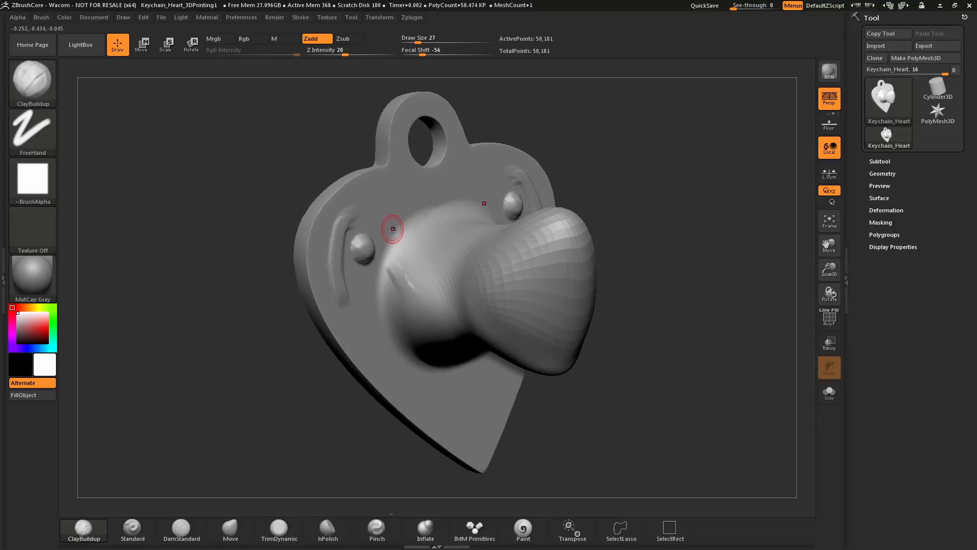
{"action": "mouse_move", "coordinate": [395, 229]}
{"action": "left_mouse_down"}
{"action": "mouse_move", "coordinate": [450, 274]}
{"action": "mouse_move", "coordinate": [507, 269]}
{"action": "mouse_move", "coordinate": [556, 309]}
{"action": "left_mouse_up"}
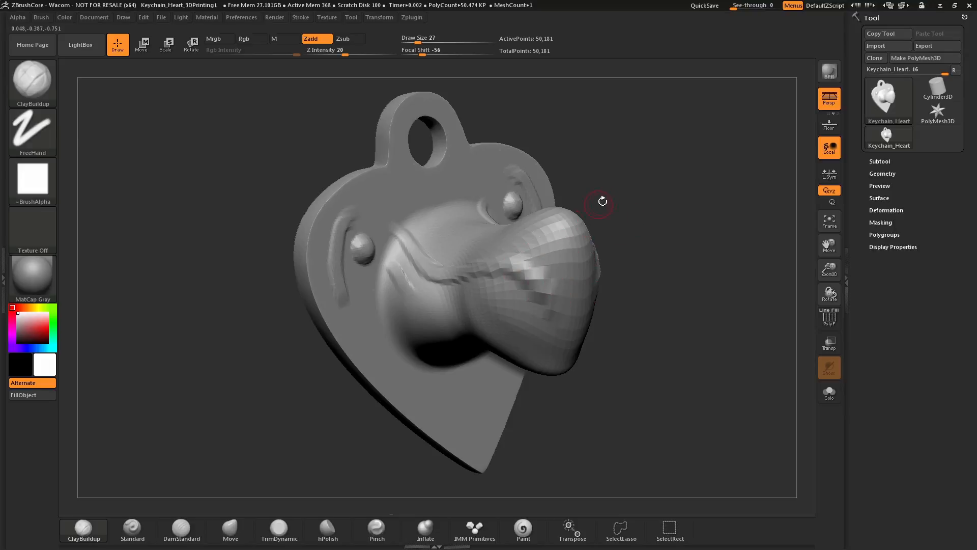
{"action": "mouse_move", "coordinate": [602, 201]}
{"action": "left_mouse_down"}
{"action": "mouse_move", "coordinate": [619, 238]}
{"action": "mouse_move", "coordinate": [611, 206]}
{"action": "left_mouse_up"}
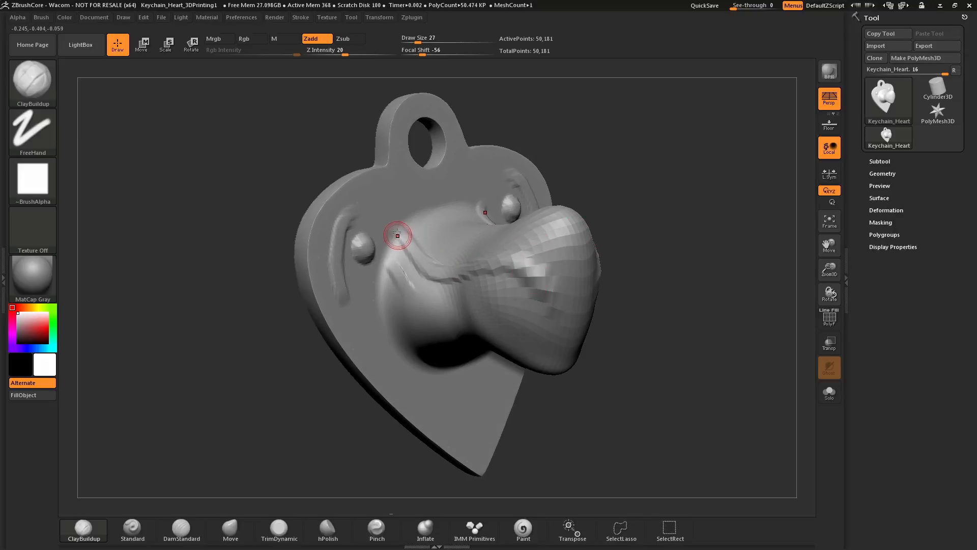
{"action": "left_click_drag", "start_coordinate": [672, 218], "coordinate": [679, 234]}
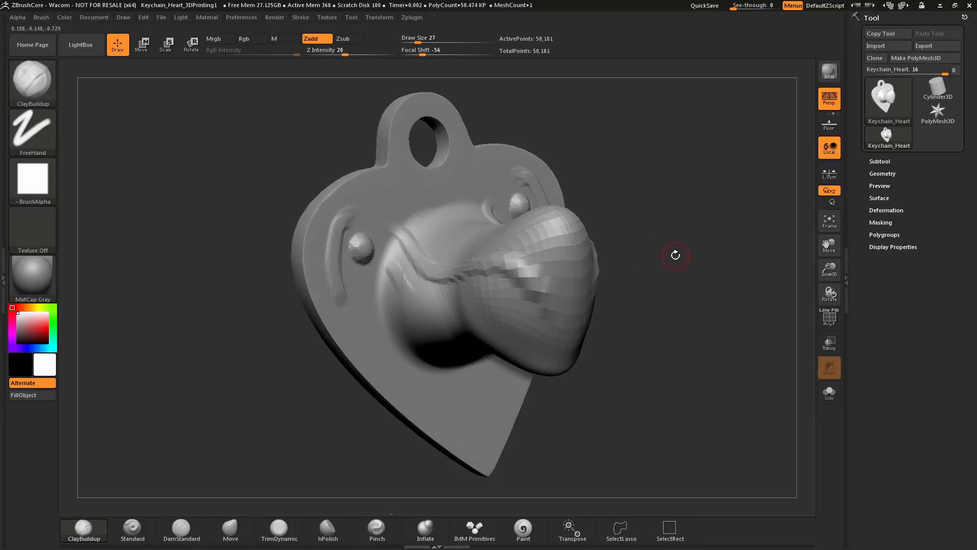
{"action": "left_click_drag", "start_coordinate": [667, 261], "coordinate": [668, 255]}
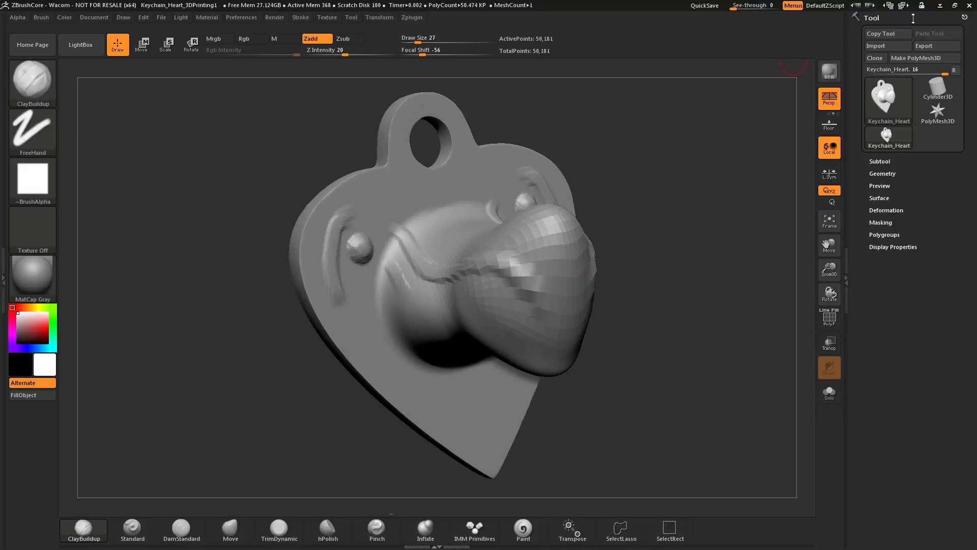
Remesh the stretched heart with DynaMesh and add a second wavy ClayBuildup ridge lower along the nose
{"action": "left_click", "coordinate": [886, 174]}
{"action": "left_click", "coordinate": [886, 259]}
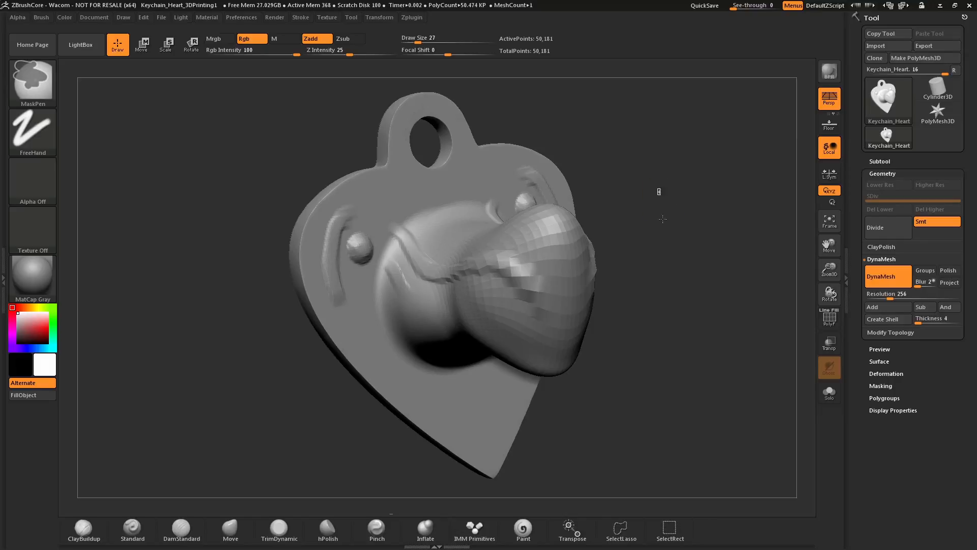
{"action": "left_click_drag", "start_coordinate": [658, 189], "coordinate": [770, 320], "text": "ctrl"}
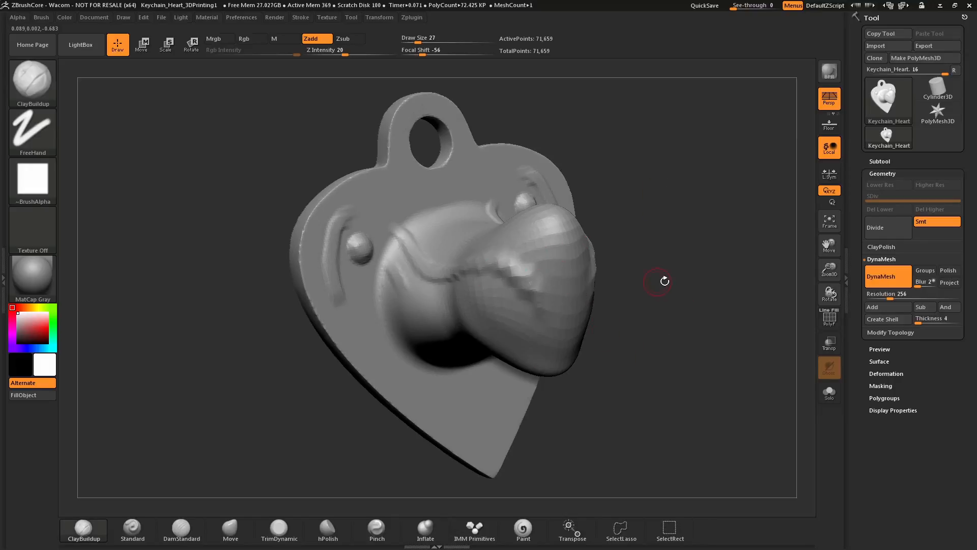
{"action": "mouse_move", "coordinate": [658, 291]}
{"action": "left_mouse_down"}
{"action": "mouse_move", "coordinate": [670, 270]}
{"action": "mouse_move", "coordinate": [661, 293]}
{"action": "left_mouse_up"}
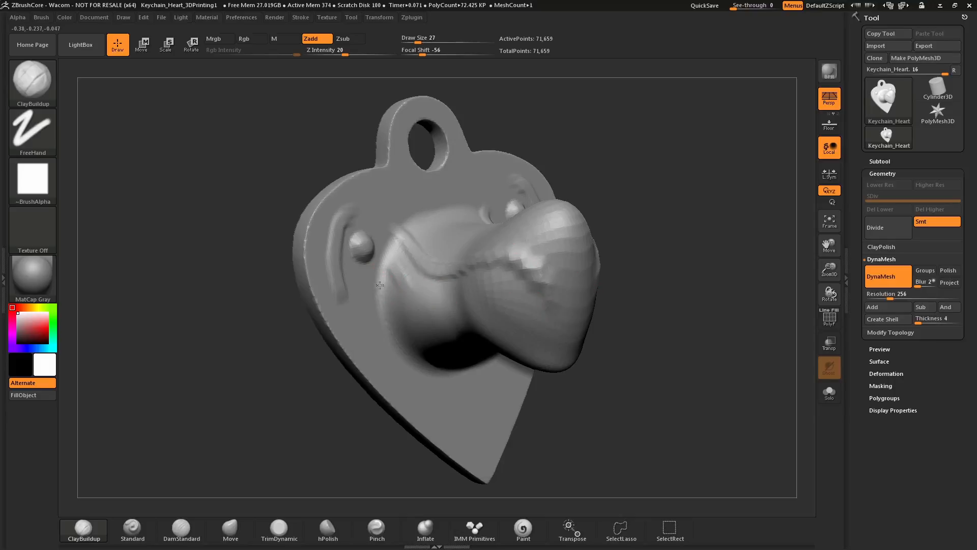
{"action": "mouse_move", "coordinate": [419, 314]}
{"action": "left_mouse_down"}
{"action": "mouse_move", "coordinate": [492, 299]}
{"action": "mouse_move", "coordinate": [537, 313]}
{"action": "left_mouse_up"}
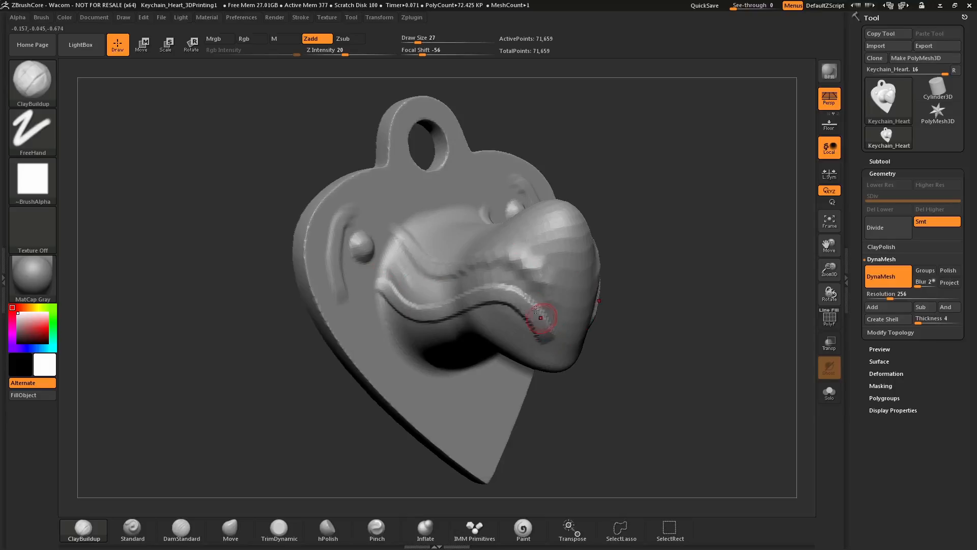
Undo the remesh, the nose and the clay strokes to return to the plain heart
{"action": "mouse_move", "coordinate": [639, 243]}
{"action": "left_mouse_down"}
{"action": "mouse_move", "coordinate": [642, 214]}
{"action": "mouse_move", "coordinate": [636, 243]}
{"action": "left_mouse_up"}
{"action": "key", "text": "ctrl+z"}
{"action": "key", "text": "ctrl+z"}
{"action": "key", "text": "ctrl+z"}
{"action": "key", "text": "ctrl+z"}
{"action": "key", "text": "ctrl+z"}
{"action": "key", "text": "ctrl+z"}
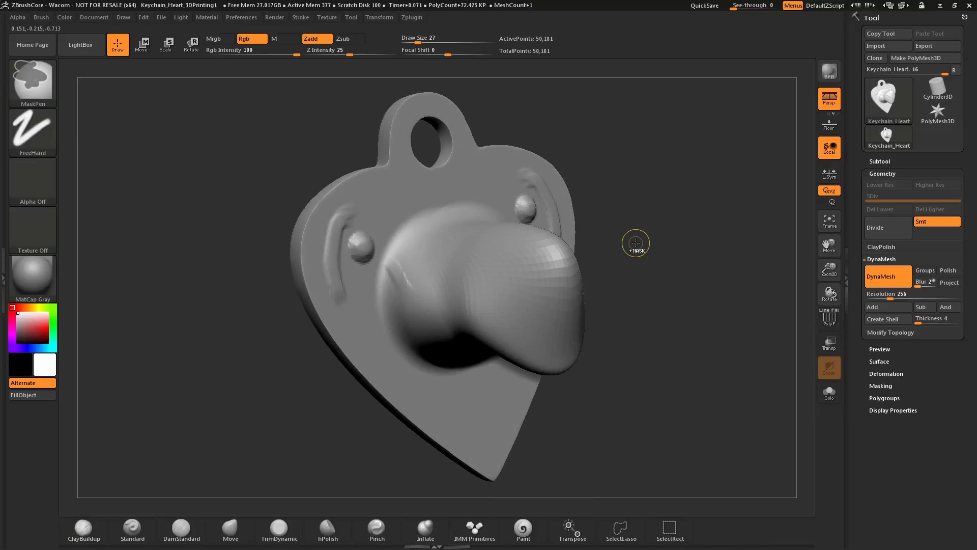
{"action": "key", "text": "ctrl+z"}
{"action": "key", "text": "ctrl+z"}
{"action": "key", "text": "ctrl+z"}
{"action": "key", "text": "ctrl+z"}
{"action": "key", "text": "ctrl+z"}
{"action": "key", "text": "ctrl+z"}
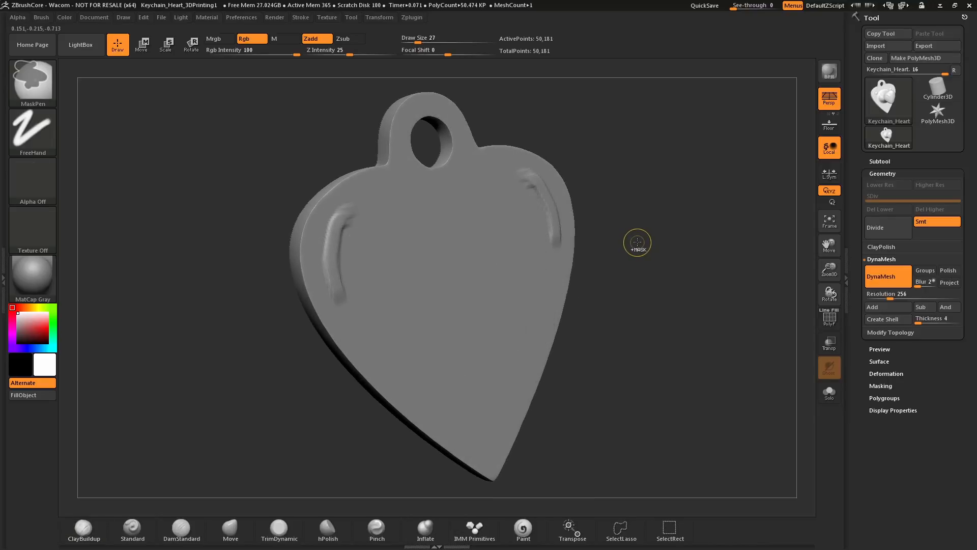
Set the Move brush draw size to 108 and pull a mirrored pair of cones out of the heart's front face
{"action": "left_click_drag", "start_coordinate": [638, 241], "coordinate": [626, 255]}
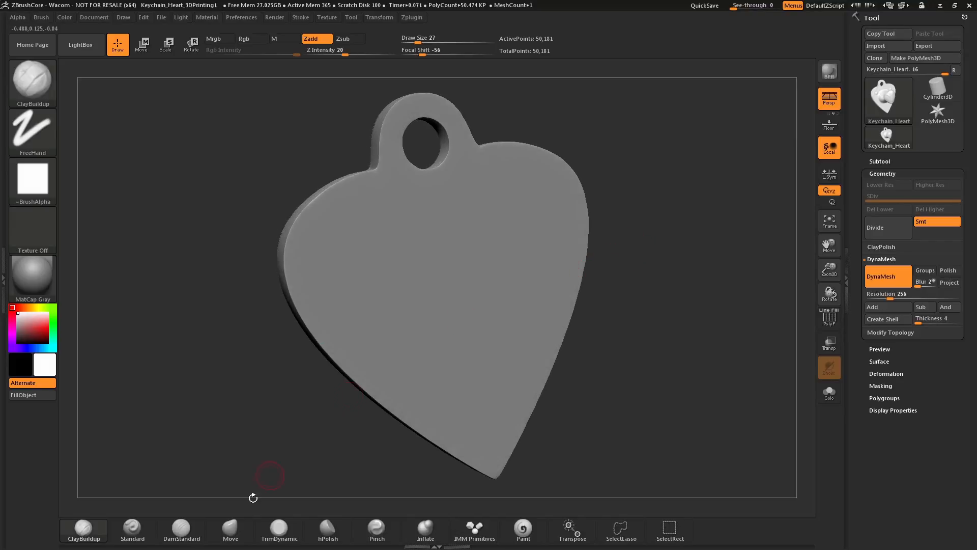
{"action": "left_click", "coordinate": [232, 538]}
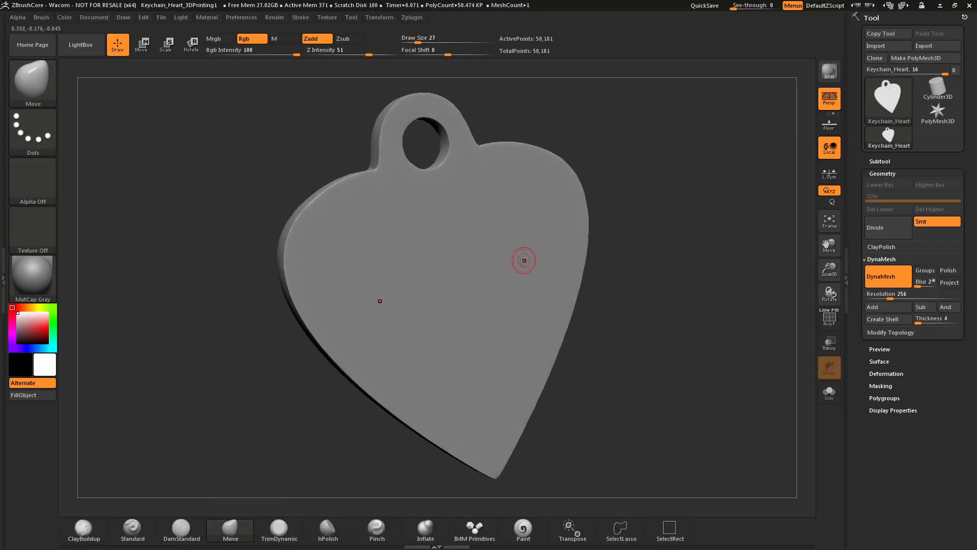
{"action": "key", "text": "s"}
{"action": "left_click_drag", "start_coordinate": [512, 263], "coordinate": [526, 265]}
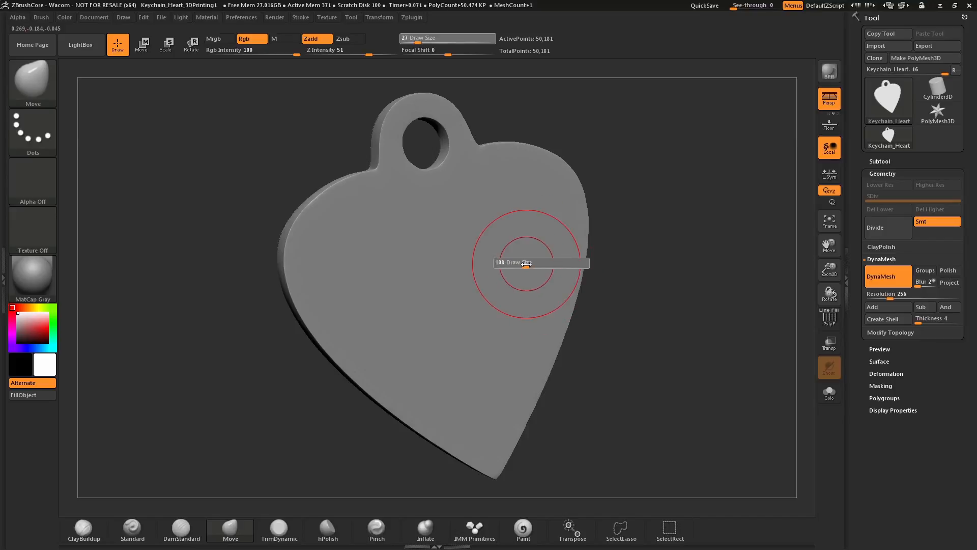
{"action": "left_click_drag", "start_coordinate": [649, 192], "coordinate": [653, 197]}
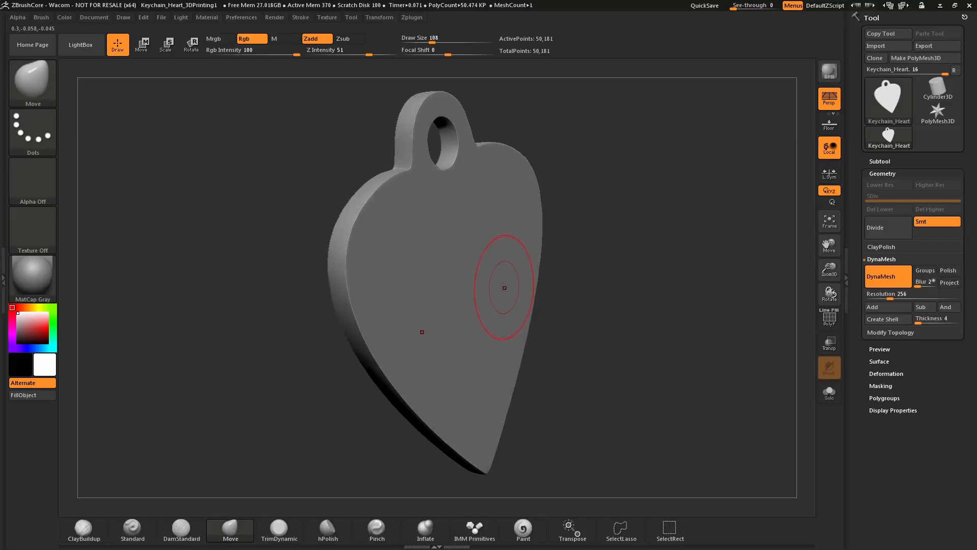
{"action": "mouse_move", "coordinate": [504, 287]}
{"action": "left_mouse_down"}
{"action": "mouse_move", "coordinate": [573, 287]}
{"action": "mouse_move", "coordinate": [686, 309]}
{"action": "mouse_move", "coordinate": [647, 284]}
{"action": "left_mouse_up"}
{"action": "right_click_drag", "start_coordinate": [554, 284], "coordinate": [539, 286]}
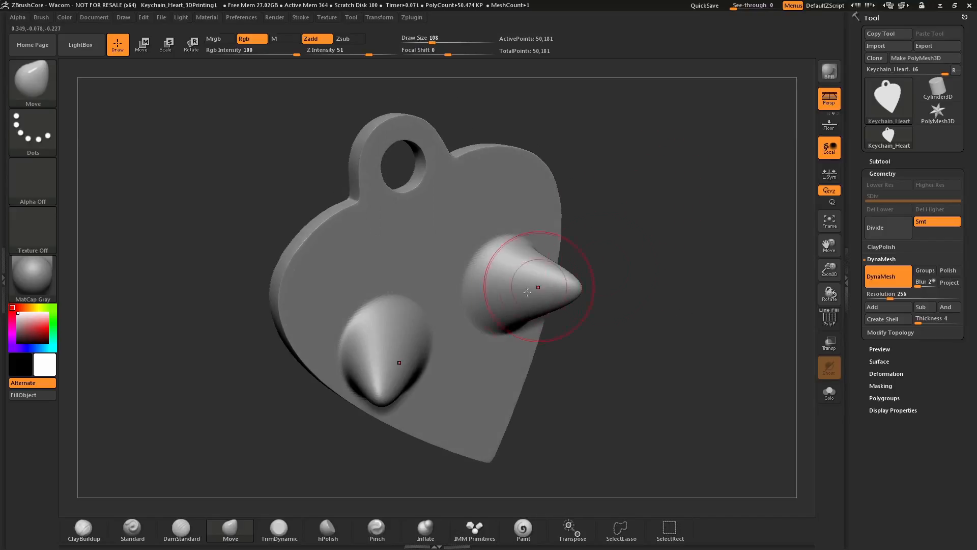
Bend and stretch the mirrored cones with the Move brush into twisted forms with downward-pointing inner tips
{"action": "mouse_move", "coordinate": [538, 286]}
{"action": "left_mouse_down"}
{"action": "mouse_move", "coordinate": [490, 414]}
{"action": "mouse_move", "coordinate": [493, 439]}
{"action": "left_mouse_up"}
{"action": "right_click_drag", "start_coordinate": [520, 312], "coordinate": [534, 306]}
{"action": "left_click_drag", "start_coordinate": [521, 301], "coordinate": [564, 227]}
{"action": "left_click_drag", "start_coordinate": [627, 225], "coordinate": [578, 233]}
{"action": "left_click_drag", "start_coordinate": [532, 318], "coordinate": [449, 255]}
{"action": "left_click_drag", "start_coordinate": [629, 233], "coordinate": [673, 222]}
{"action": "mouse_move", "coordinate": [517, 318]}
{"action": "left_mouse_down"}
{"action": "mouse_move", "coordinate": [546, 334]}
{"action": "mouse_move", "coordinate": [532, 295]}
{"action": "left_mouse_up"}
{"action": "left_click_drag", "start_coordinate": [626, 316], "coordinate": [585, 322]}
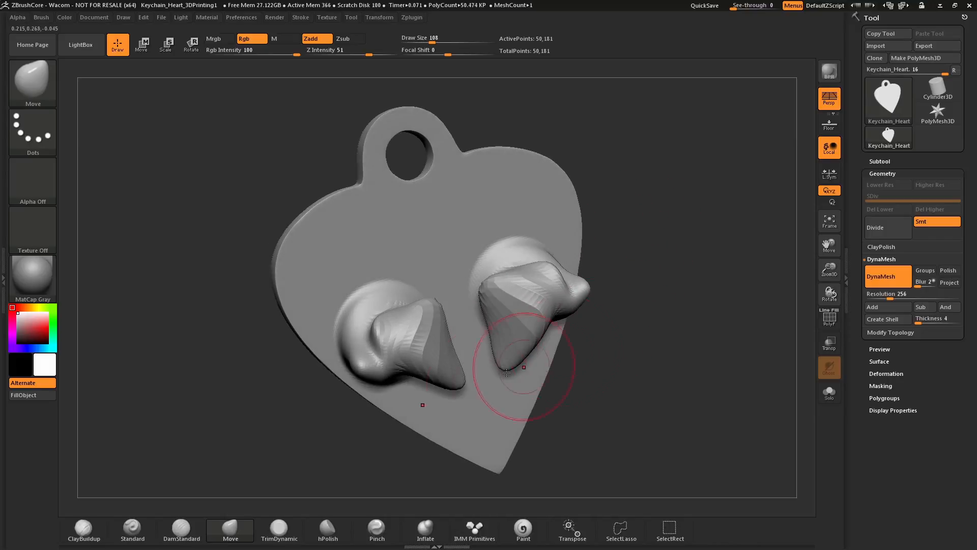
Set the ClayBuildup draw size to 44 and build up clay on the outer bumps of both protruding forms
{"action": "left_click", "coordinate": [83, 528]}
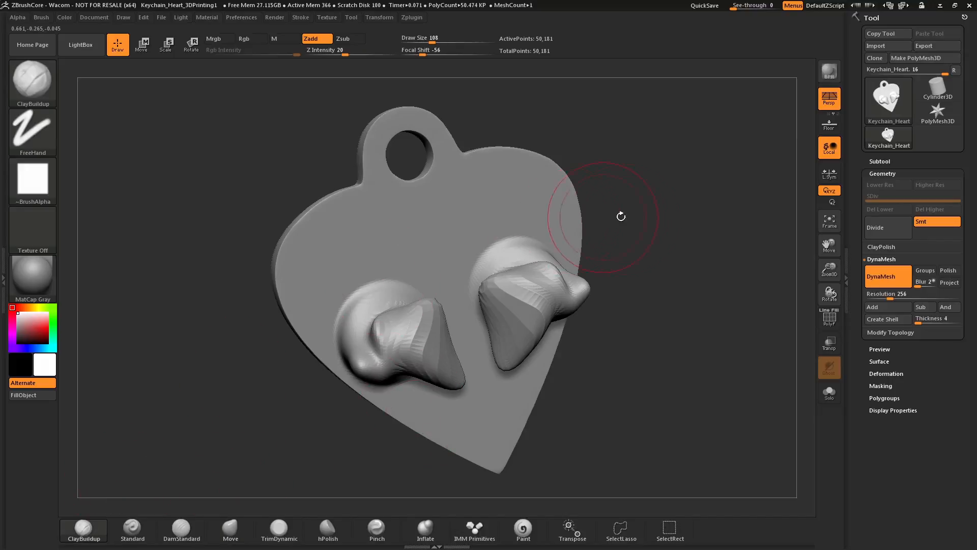
{"action": "mouse_move", "coordinate": [622, 214]}
{"action": "left_mouse_down"}
{"action": "mouse_move", "coordinate": [615, 239]}
{"action": "mouse_move", "coordinate": [583, 269]}
{"action": "mouse_move", "coordinate": [600, 290]}
{"action": "left_mouse_up"}
{"action": "key", "text": "s"}
{"action": "left_click_drag", "start_coordinate": [682, 201], "coordinate": [659, 208]}
{"action": "mouse_move", "coordinate": [603, 254]}
{"action": "left_mouse_down"}
{"action": "mouse_move", "coordinate": [606, 286]}
{"action": "mouse_move", "coordinate": [605, 270]}
{"action": "left_mouse_up"}
{"action": "mouse_move", "coordinate": [633, 243]}
{"action": "left_mouse_down"}
{"action": "mouse_move", "coordinate": [648, 246]}
{"action": "mouse_move", "coordinate": [642, 238]}
{"action": "left_mouse_up"}
{"action": "left_click_drag", "start_coordinate": [597, 245], "coordinate": [608, 271]}
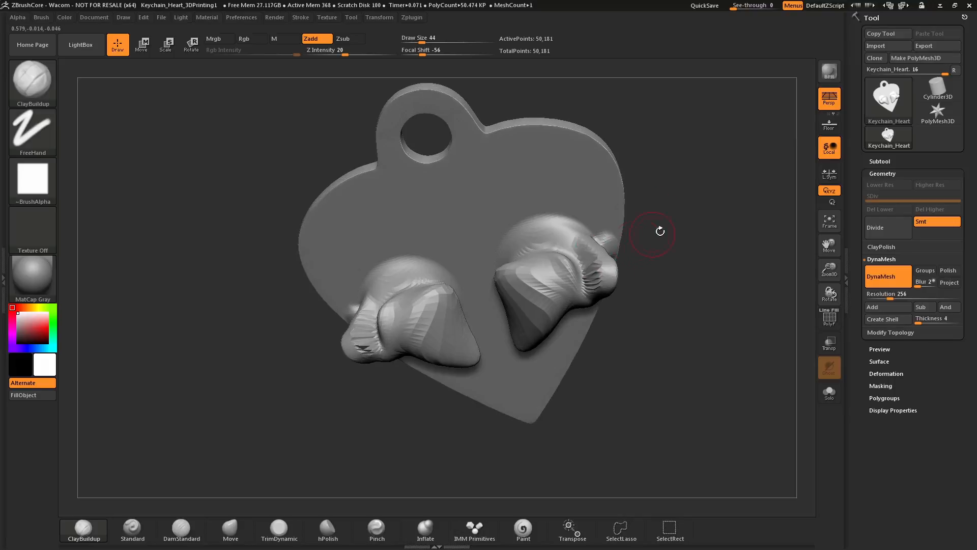
{"action": "left_click_drag", "start_coordinate": [661, 229], "coordinate": [667, 224]}
{"action": "left_click_drag", "start_coordinate": [604, 279], "coordinate": [612, 270]}
{"action": "mouse_move", "coordinate": [651, 239]}
{"action": "left_mouse_down"}
{"action": "mouse_move", "coordinate": [663, 221]}
{"action": "mouse_move", "coordinate": [651, 266]}
{"action": "mouse_move", "coordinate": [654, 255]}
{"action": "left_mouse_up"}
{"action": "left_click_drag", "start_coordinate": [600, 269], "coordinate": [603, 284]}
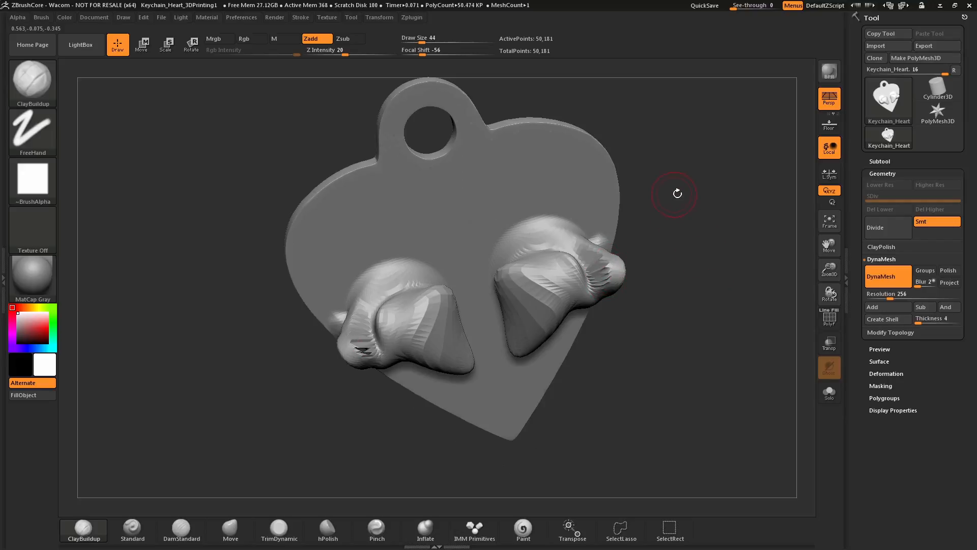
Remesh the model with DynaMesh and smooth the clay strokes on the protruding forms
{"action": "mouse_move", "coordinate": [675, 165]}
{"action": "left_mouse_down", "text": "ctrl"}
{"action": "mouse_move", "coordinate": [713, 279]}
{"action": "mouse_move", "coordinate": [772, 302]}
{"action": "left_mouse_up", "text": "ctrl"}
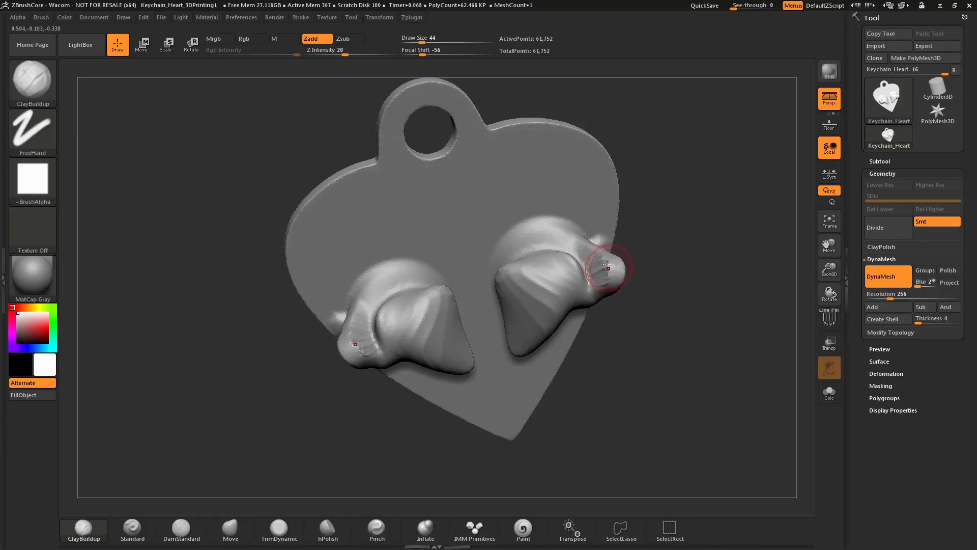
{"action": "key", "text": "shift"}
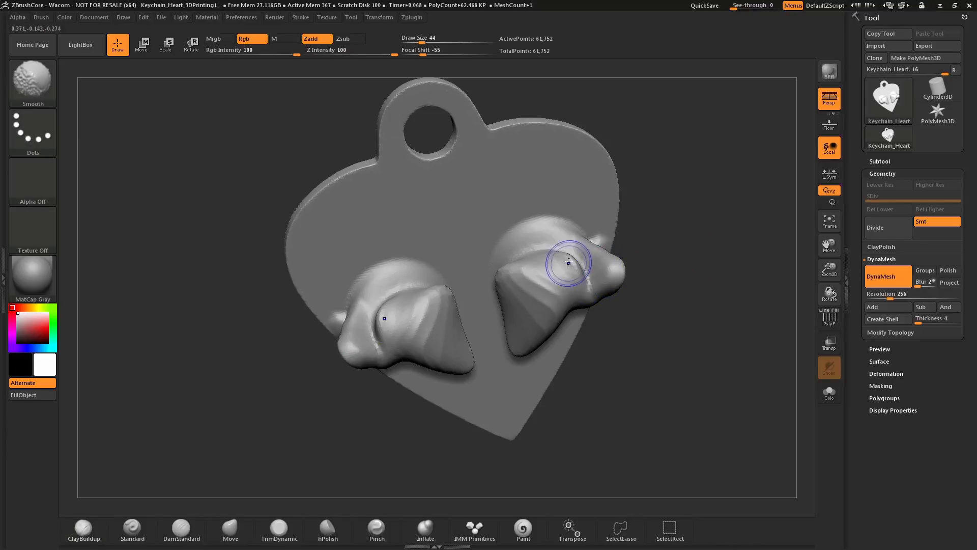
{"action": "left_click_drag", "start_coordinate": [569, 262], "coordinate": [514, 286], "text": "shift"}
Add a mirrored raised ridge down the front of both protruding forms with ClayBuildup
{"action": "left_click_drag", "start_coordinate": [659, 207], "coordinate": [548, 322]}
{"action": "left_click_drag", "start_coordinate": [560, 279], "coordinate": [549, 321]}
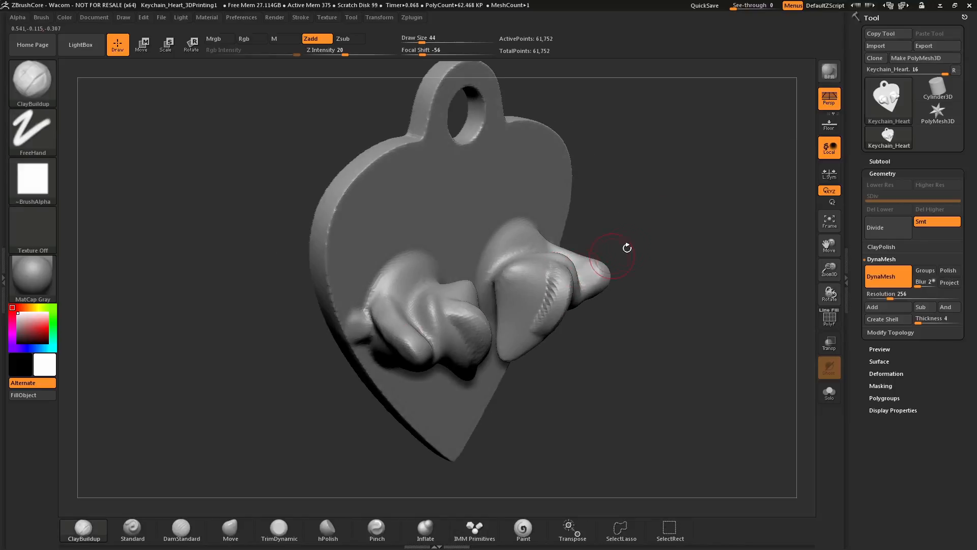
{"action": "left_click_drag", "start_coordinate": [626, 247], "coordinate": [608, 248]}
{"action": "mouse_move", "coordinate": [554, 279]}
{"action": "left_mouse_down"}
{"action": "mouse_move", "coordinate": [534, 320]}
{"action": "mouse_move", "coordinate": [549, 304]}
{"action": "left_mouse_up"}
{"action": "left_click_drag", "start_coordinate": [657, 226], "coordinate": [619, 227]}
Remesh the ridged forms with DynaMesh and smooth the lower ends of the new ridges
{"action": "left_click_drag", "start_coordinate": [679, 190], "coordinate": [689, 252], "text": "ctrl"}
{"action": "mouse_move", "coordinate": [648, 344]}
{"action": "left_mouse_down"}
{"action": "mouse_move", "coordinate": [580, 342]}
{"action": "mouse_move", "coordinate": [644, 339]}
{"action": "left_mouse_up"}
{"action": "left_click_drag", "start_coordinate": [552, 328], "coordinate": [548, 332], "text": "shift"}
Set the Move brush draw size to 83 and pull the front ridges of both protruding forms further out
{"action": "mouse_move", "coordinate": [688, 199]}
{"action": "left_mouse_down"}
{"action": "mouse_move", "coordinate": [676, 241]}
{"action": "mouse_move", "coordinate": [509, 331]}
{"action": "left_mouse_up"}
{"action": "left_click", "coordinate": [231, 529]}
{"action": "key", "text": "s"}
{"action": "left_click_drag", "start_coordinate": [553, 300], "coordinate": [579, 280]}
{"action": "mouse_move", "coordinate": [697, 245]}
{"action": "left_mouse_down"}
{"action": "mouse_move", "coordinate": [639, 245]}
{"action": "mouse_move", "coordinate": [657, 262]}
{"action": "left_mouse_up"}
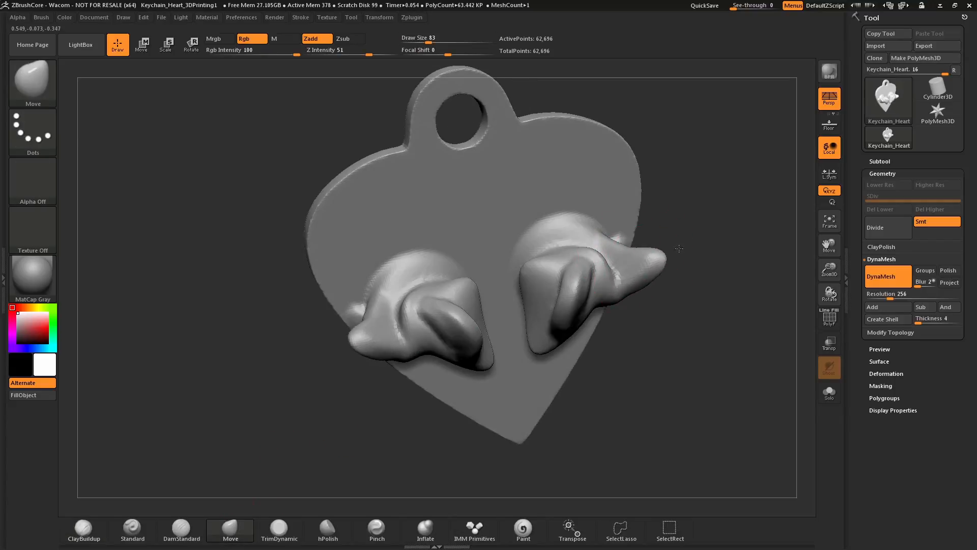
{"action": "mouse_move", "coordinate": [660, 217]}
{"action": "left_mouse_down"}
{"action": "mouse_move", "coordinate": [696, 203]}
{"action": "mouse_move", "coordinate": [687, 207]}
{"action": "left_mouse_up"}
{"action": "left_click_drag", "start_coordinate": [606, 252], "coordinate": [613, 231]}
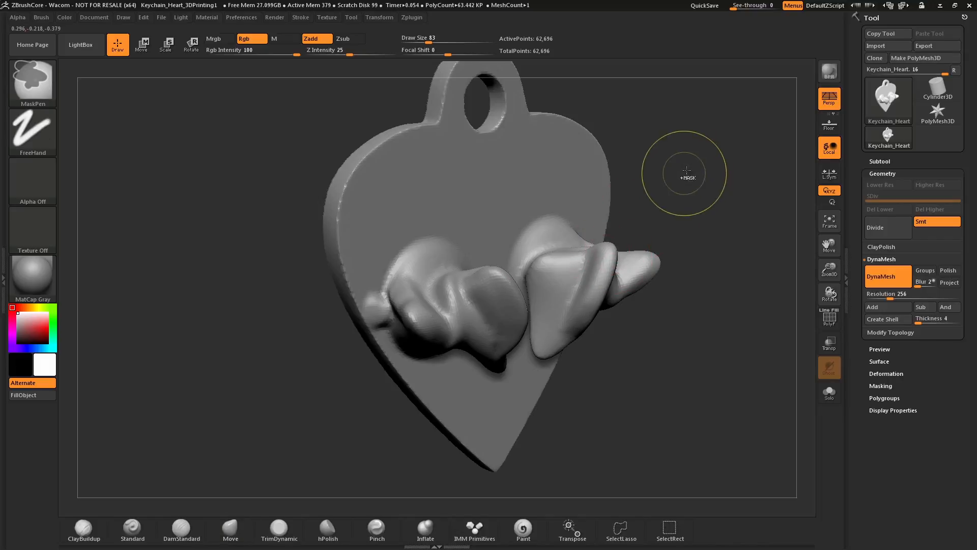
Remesh the model and stretch the outer tips of both forms into wide flared ends with the Move brush
{"action": "mouse_move", "coordinate": [685, 175]}
{"action": "left_mouse_down", "text": "ctrl"}
{"action": "mouse_move", "coordinate": [731, 332]}
{"action": "mouse_move", "coordinate": [643, 328]}
{"action": "mouse_move", "coordinate": [644, 306]}
{"action": "mouse_move", "coordinate": [669, 325]}
{"action": "mouse_move", "coordinate": [637, 299]}
{"action": "left_mouse_up", "text": "ctrl"}
{"action": "left_click_drag", "start_coordinate": [561, 271], "coordinate": [583, 315]}
{"action": "left_click_drag", "start_coordinate": [622, 330], "coordinate": [613, 311]}
{"action": "left_click_drag", "start_coordinate": [583, 255], "coordinate": [625, 245]}
{"action": "left_click_drag", "start_coordinate": [599, 296], "coordinate": [627, 301]}
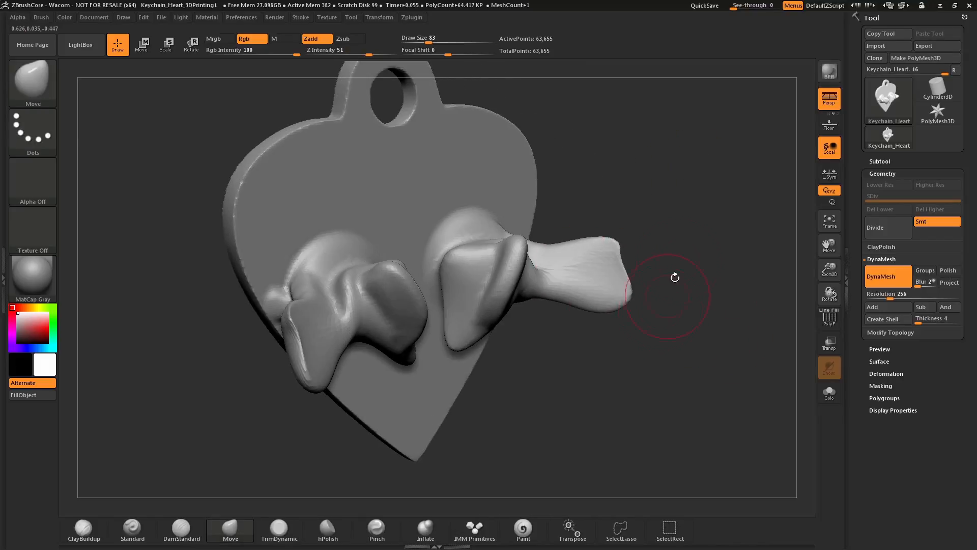
Remesh, set the Move brush draw size to 37, and pull the forms' upper inner edges together at the heart's centre
{"action": "left_click_drag", "start_coordinate": [683, 207], "coordinate": [710, 346], "text": "ctrl"}
{"action": "mouse_move", "coordinate": [709, 347]}
{"action": "left_mouse_down"}
{"action": "mouse_move", "coordinate": [684, 325]}
{"action": "mouse_move", "coordinate": [706, 311]}
{"action": "mouse_move", "coordinate": [700, 341]}
{"action": "mouse_move", "coordinate": [698, 329]}
{"action": "left_mouse_up"}
{"action": "key", "text": "s"}
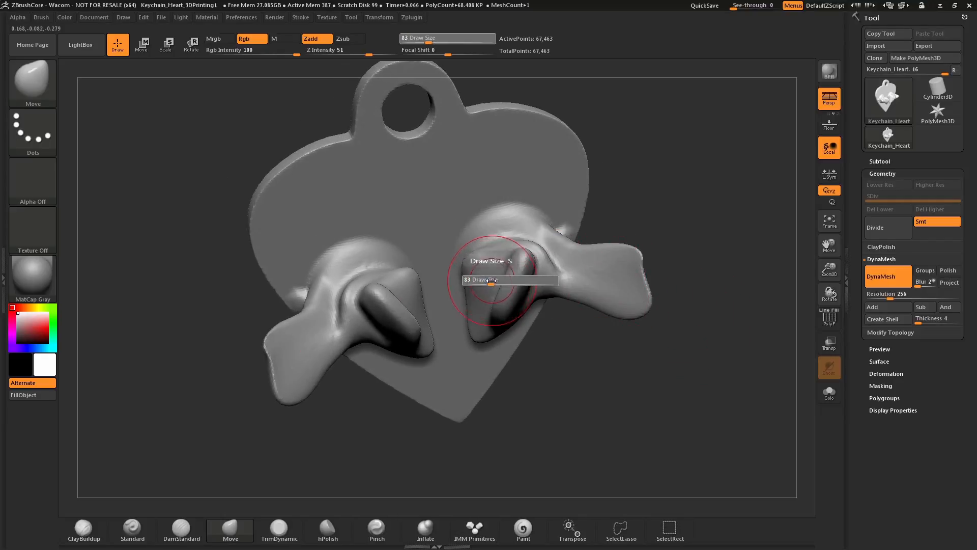
{"action": "left_click_drag", "start_coordinate": [494, 280], "coordinate": [480, 279]}
{"action": "mouse_move", "coordinate": [654, 177]}
{"action": "left_mouse_down"}
{"action": "mouse_move", "coordinate": [641, 191]}
{"action": "mouse_move", "coordinate": [672, 160]}
{"action": "mouse_move", "coordinate": [672, 126]}
{"action": "mouse_move", "coordinate": [688, 229]}
{"action": "mouse_move", "coordinate": [682, 209]}
{"action": "left_mouse_up"}
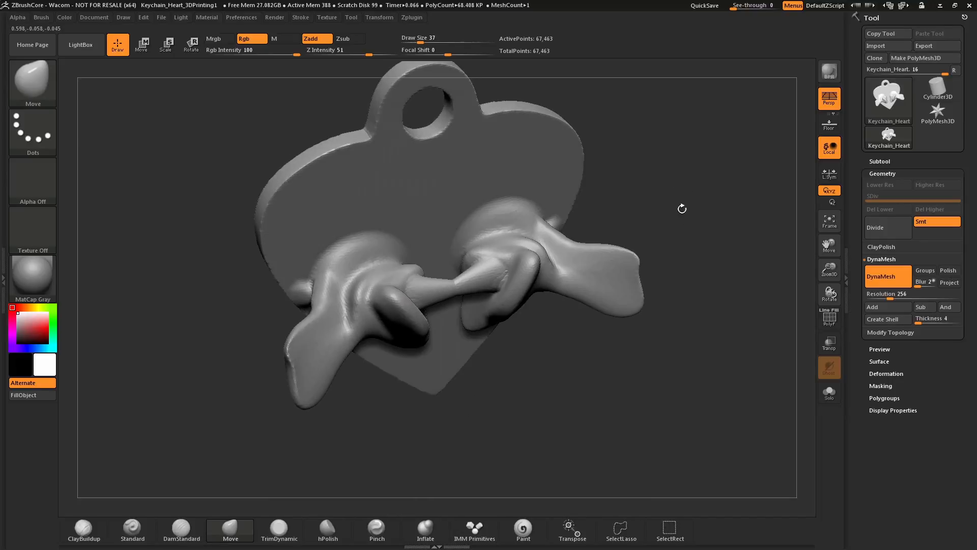
Fuse the meeting inner edges into one bridge with a DynaMesh remesh and smooth the joint
{"action": "left_click_drag", "start_coordinate": [676, 135], "coordinate": [679, 145], "text": "ctrl"}
{"action": "left_click_drag", "start_coordinate": [708, 246], "coordinate": [679, 220]}
{"action": "key", "text": "shift"}
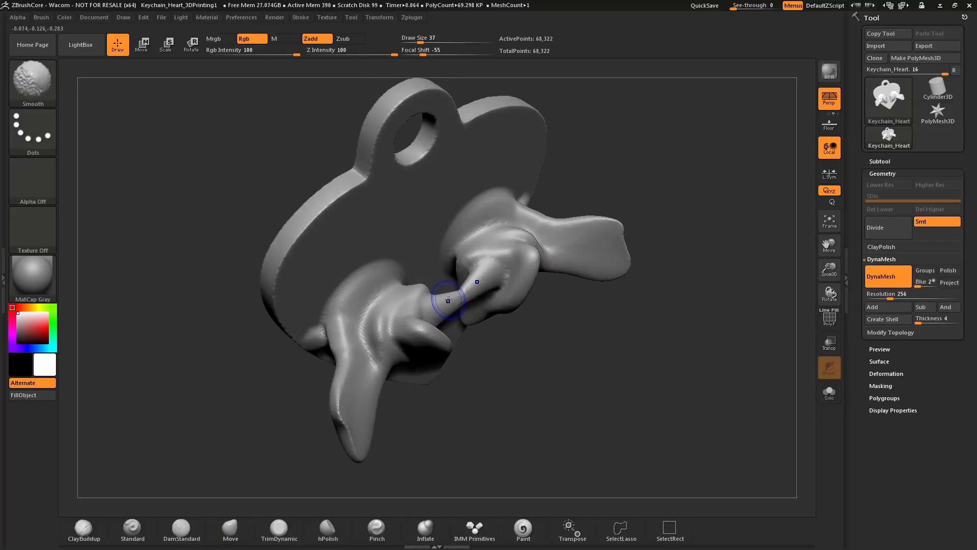
{"action": "left_click_drag", "start_coordinate": [476, 280], "coordinate": [487, 271], "text": "shift"}
Pull the lower inner tips together into a second bridge with the Move brush and fuse them with DynaMesh
{"action": "mouse_move", "coordinate": [660, 208]}
{"action": "left_mouse_down"}
{"action": "mouse_move", "coordinate": [672, 147]}
{"action": "mouse_move", "coordinate": [690, 136]}
{"action": "mouse_move", "coordinate": [697, 230]}
{"action": "mouse_move", "coordinate": [709, 221]}
{"action": "mouse_move", "coordinate": [712, 234]}
{"action": "mouse_move", "coordinate": [702, 203]}
{"action": "left_mouse_up"}
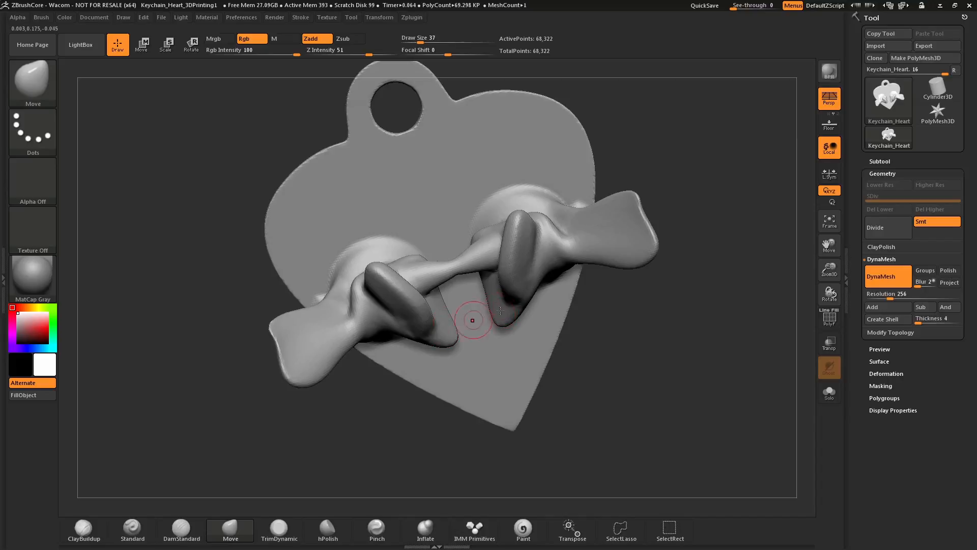
{"action": "left_click_drag", "start_coordinate": [624, 313], "coordinate": [638, 328]}
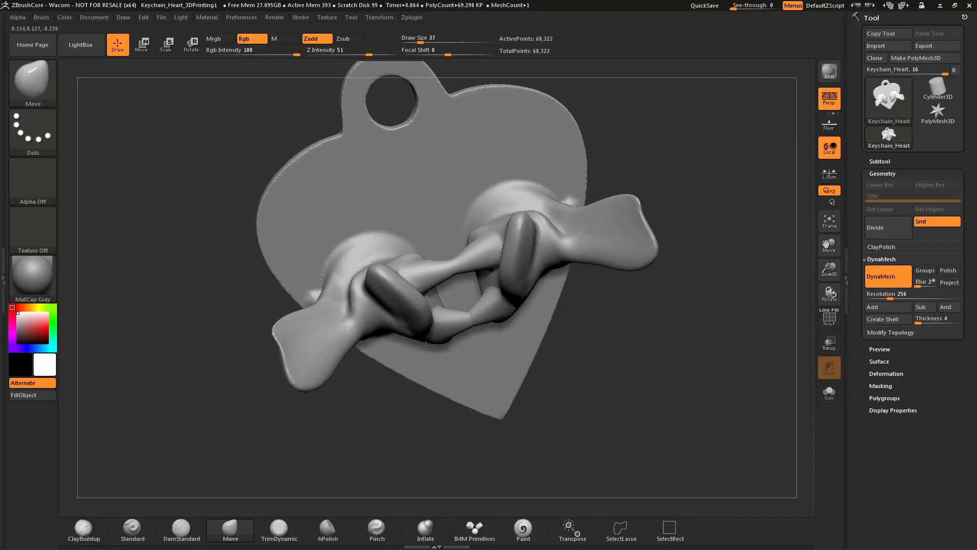
{"action": "left_click_drag", "start_coordinate": [620, 347], "coordinate": [713, 181]}
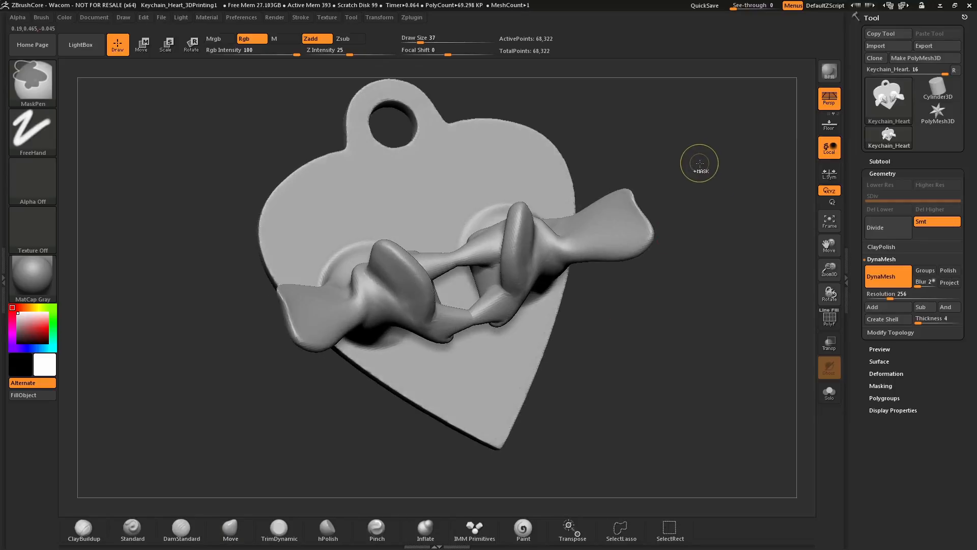
{"action": "left_click_drag", "start_coordinate": [722, 342], "coordinate": [764, 280]}
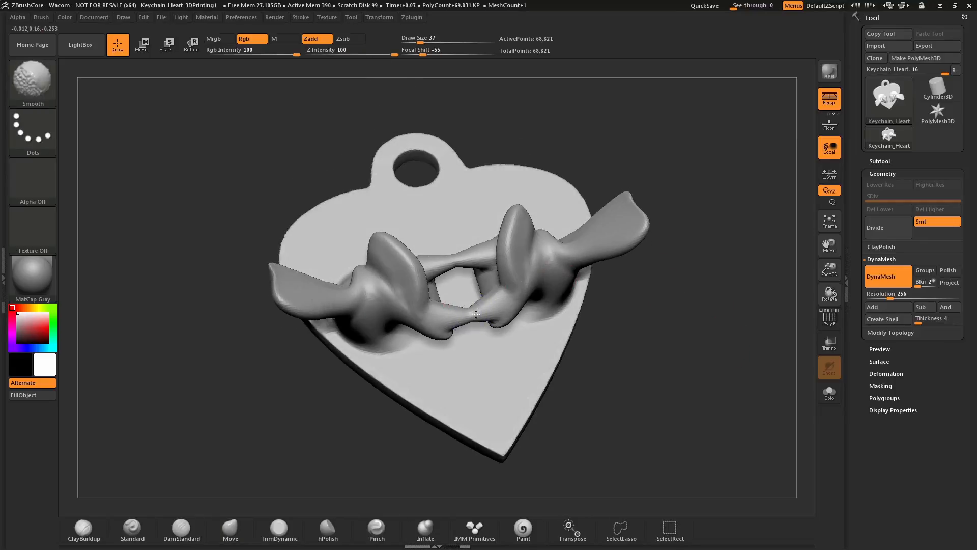
Reopen the Keychain_Heart_3DPrinting.ZPR project without saving the changes to the sculpted one
{"action": "left_click_drag", "start_coordinate": [646, 315], "coordinate": [708, 331]}
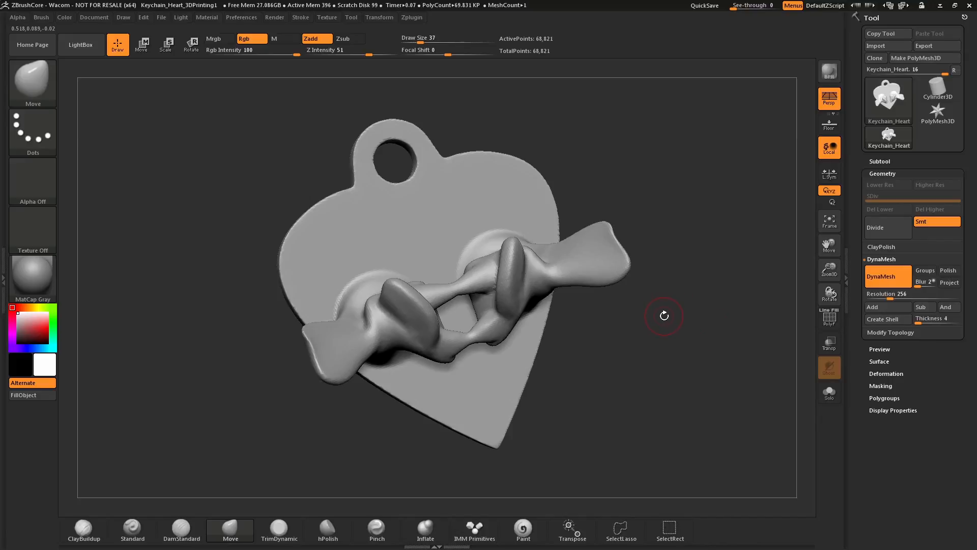
{"action": "left_click_drag", "start_coordinate": [668, 316], "coordinate": [670, 319]}
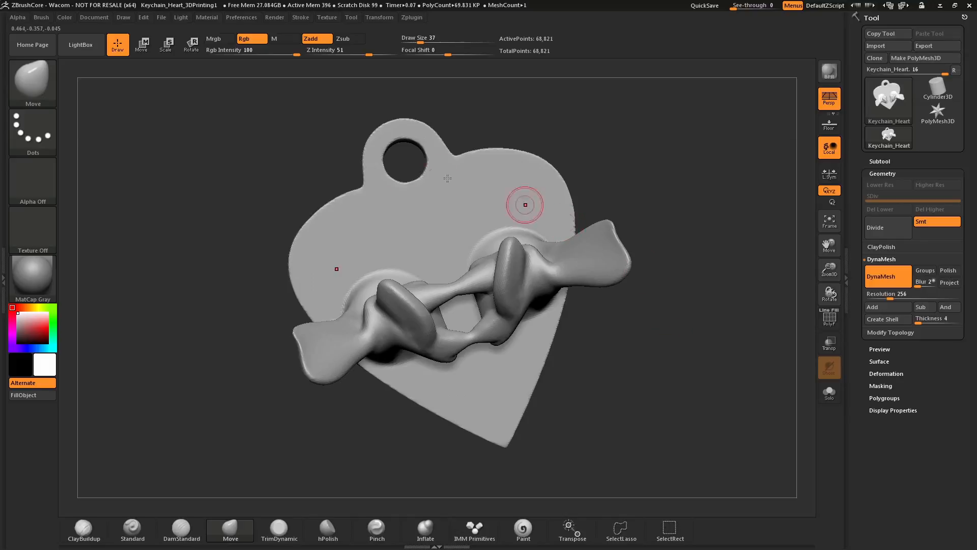
{"action": "left_click", "coordinate": [80, 45]}
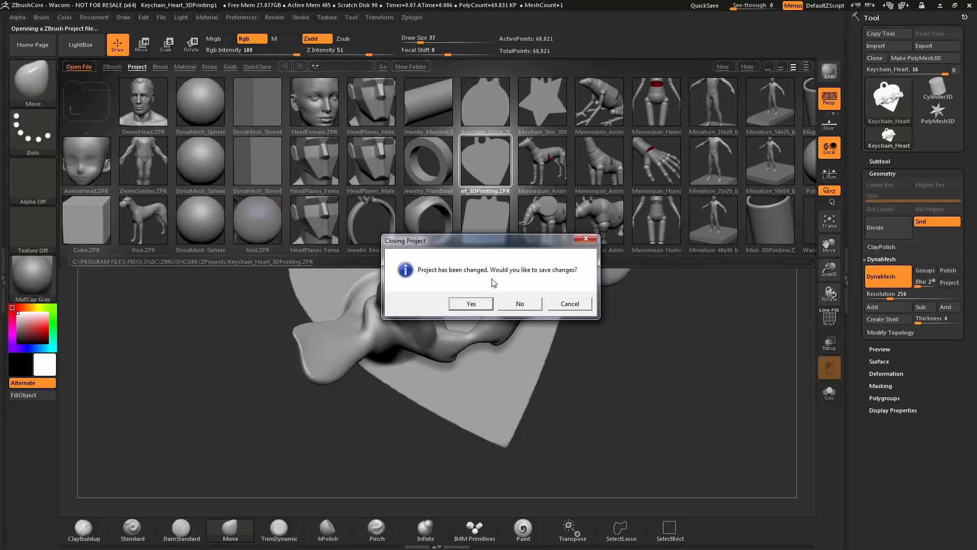
{"action": "left_click", "coordinate": [520, 304]}
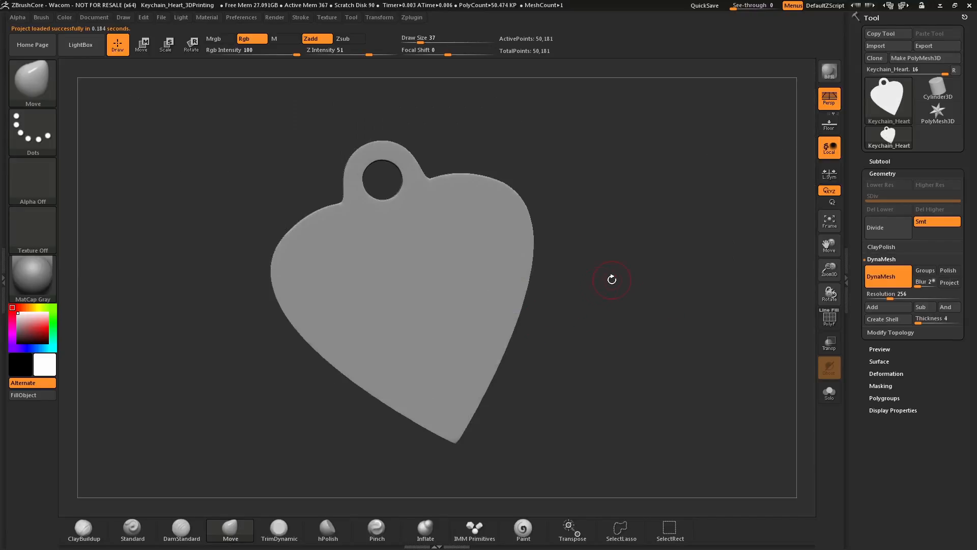
{"action": "left_click_drag", "start_coordinate": [612, 288], "coordinate": [622, 254]}
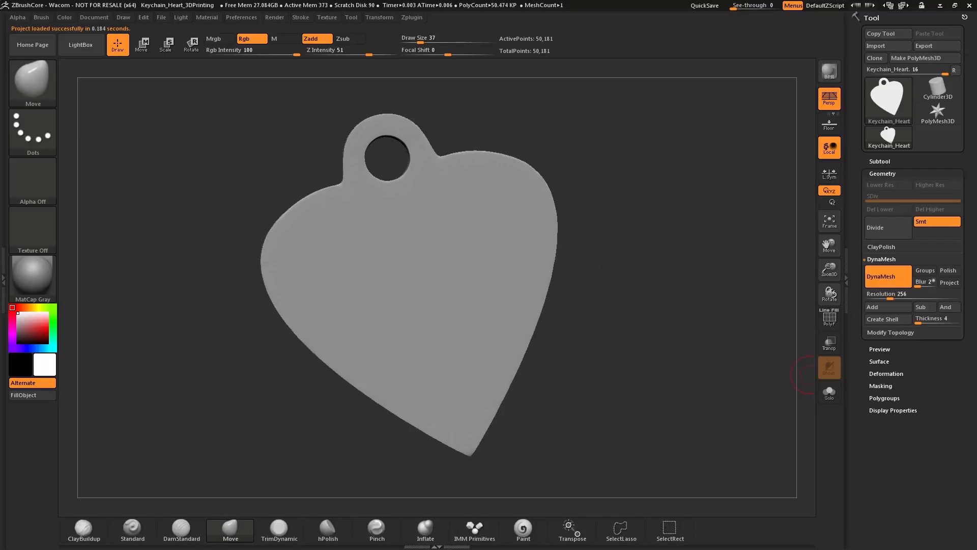
{"action": "left_click_drag", "start_coordinate": [804, 375], "coordinate": [563, 231]}
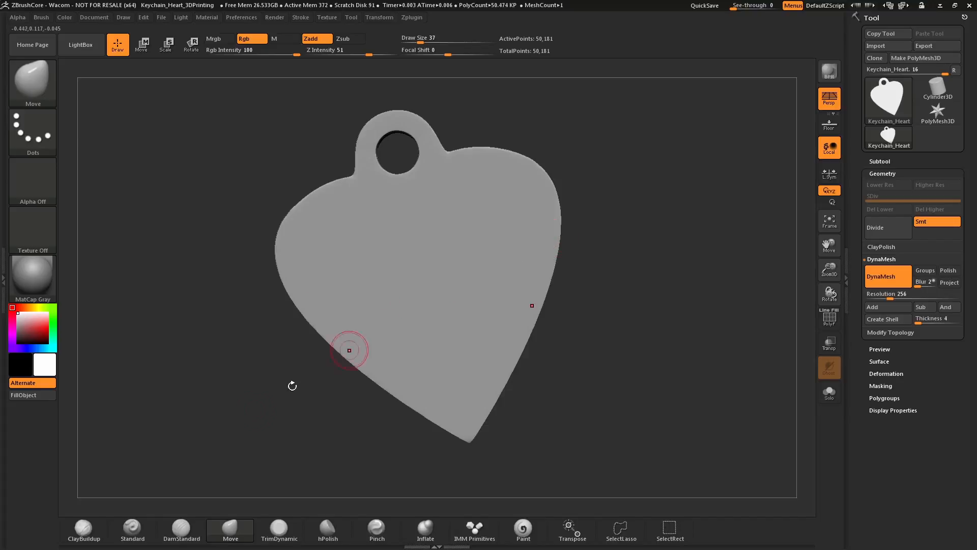
Choose the ClayBuildup brush and paint a short mirrored mask stroke on each lobe of the heart
{"action": "left_click", "coordinate": [94, 536]}
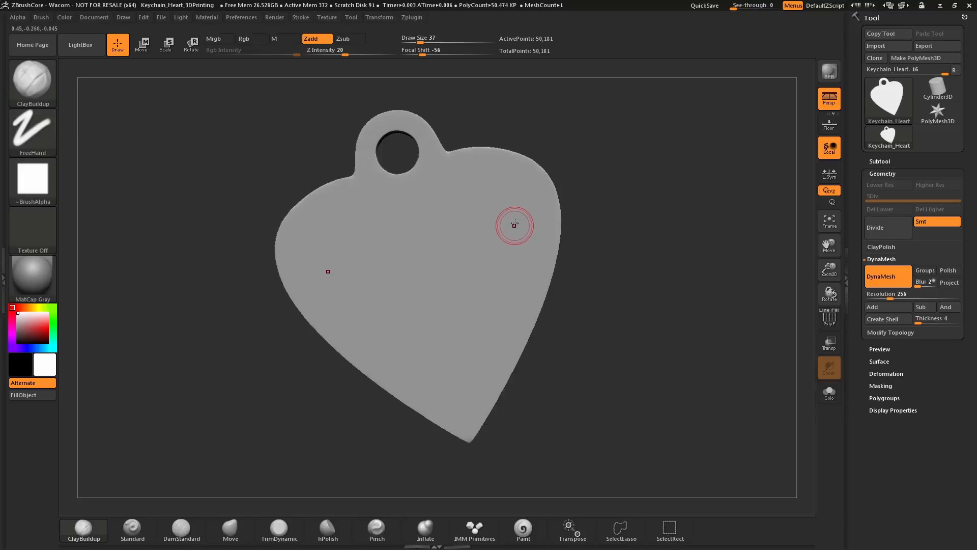
{"action": "key", "text": "ctrl"}
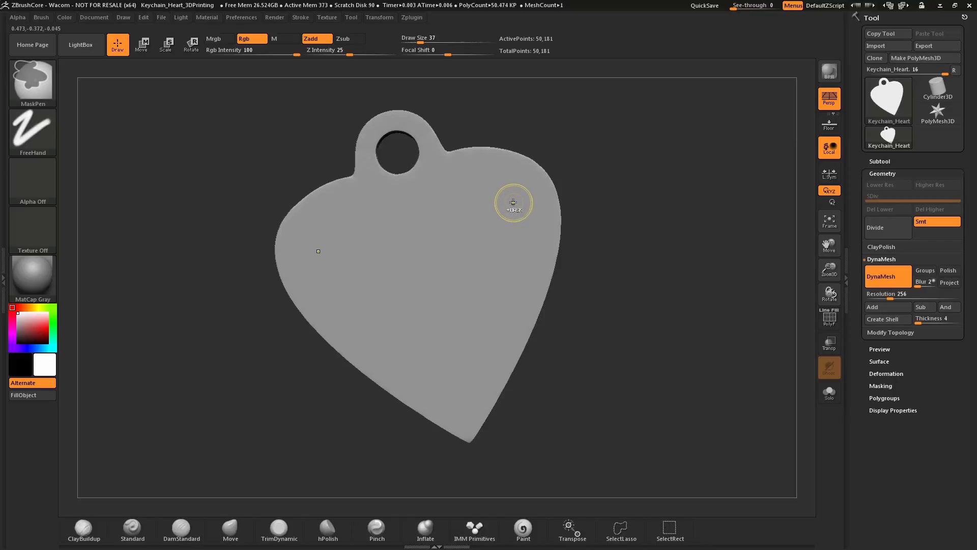
{"action": "left_click_drag", "start_coordinate": [511, 197], "coordinate": [517, 259], "text": "ctrl"}
Sculpt ClayBuildup strokes diagonally across and around the masked areas on both lobes
{"action": "mouse_move", "coordinate": [612, 214]}
{"action": "left_mouse_down"}
{"action": "mouse_move", "coordinate": [602, 212]}
{"action": "mouse_move", "coordinate": [611, 212]}
{"action": "left_mouse_up"}
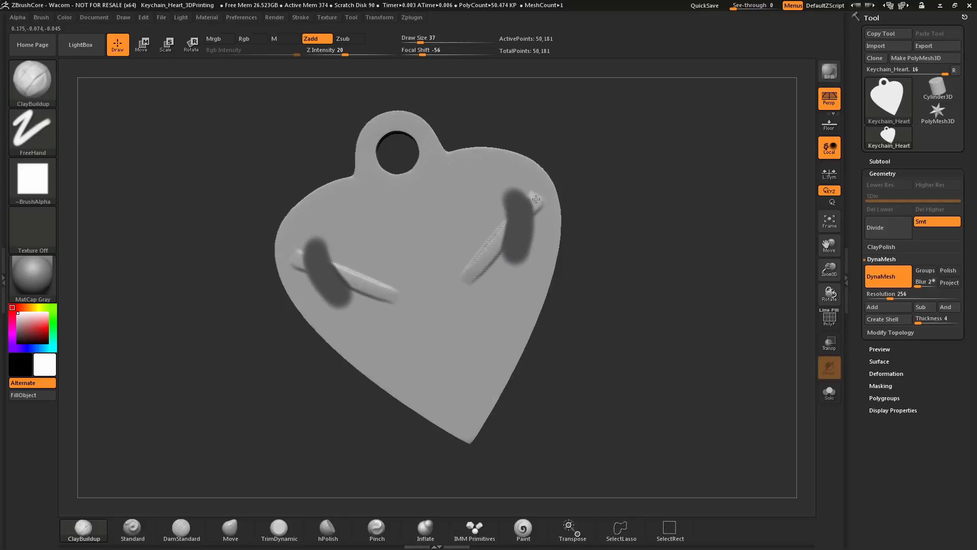
{"action": "left_click_drag", "start_coordinate": [536, 198], "coordinate": [543, 188]}
{"action": "mouse_move", "coordinate": [605, 217]}
{"action": "left_mouse_down"}
{"action": "mouse_move", "coordinate": [599, 182]}
{"action": "mouse_move", "coordinate": [607, 243]}
{"action": "mouse_move", "coordinate": [608, 223]}
{"action": "left_mouse_up"}
{"action": "mouse_move", "coordinate": [497, 236]}
{"action": "left_mouse_down"}
{"action": "mouse_move", "coordinate": [523, 269]}
{"action": "mouse_move", "coordinate": [529, 221]}
{"action": "left_mouse_up"}
{"action": "mouse_move", "coordinate": [664, 218]}
{"action": "left_mouse_down"}
{"action": "mouse_move", "coordinate": [652, 194]}
{"action": "mouse_move", "coordinate": [653, 206]}
{"action": "mouse_move", "coordinate": [670, 208]}
{"action": "mouse_move", "coordinate": [591, 214]}
{"action": "mouse_move", "coordinate": [627, 193]}
{"action": "mouse_move", "coordinate": [595, 186]}
{"action": "left_mouse_up"}
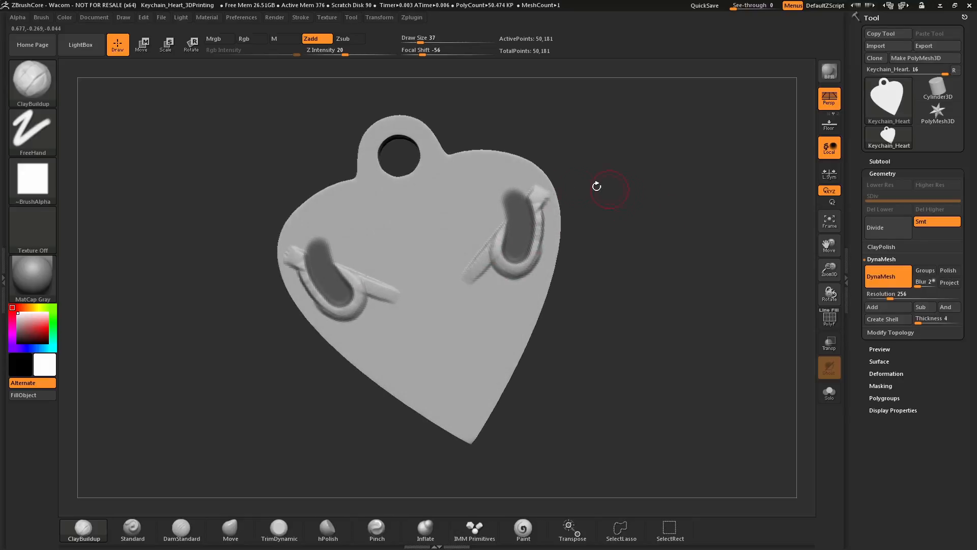
Undo the clay strokes around the masked areas and clear the mask from the heart
{"action": "key", "text": "ctrl+z"}
{"action": "key", "text": "ctrl+z"}
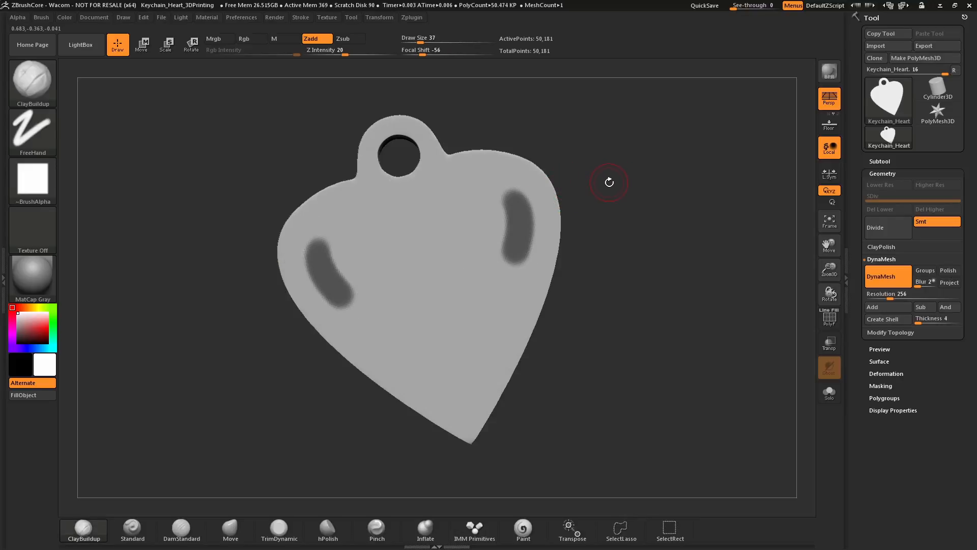
{"action": "left_click_drag", "start_coordinate": [615, 182], "coordinate": [614, 192]}
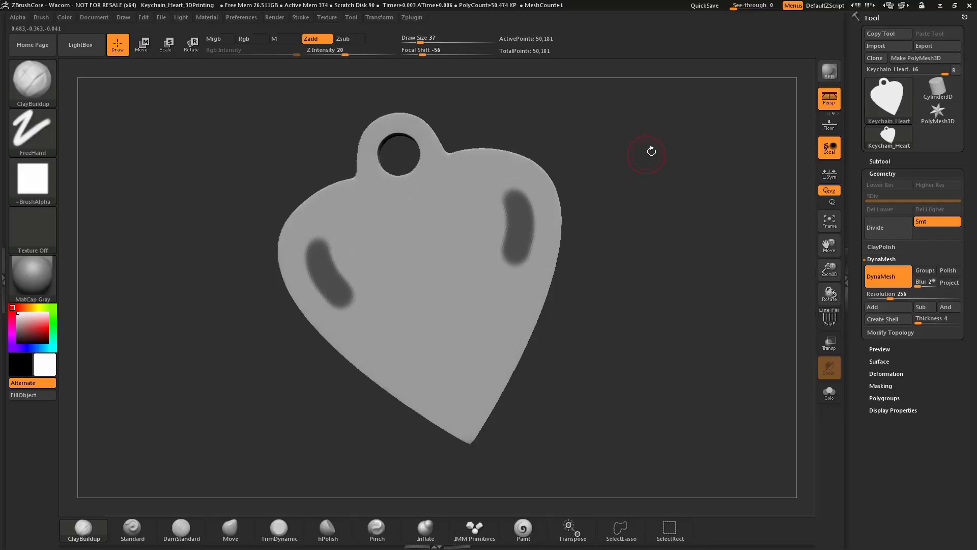
{"action": "left_click_drag", "start_coordinate": [633, 123], "coordinate": [720, 197], "text": "ctrl"}
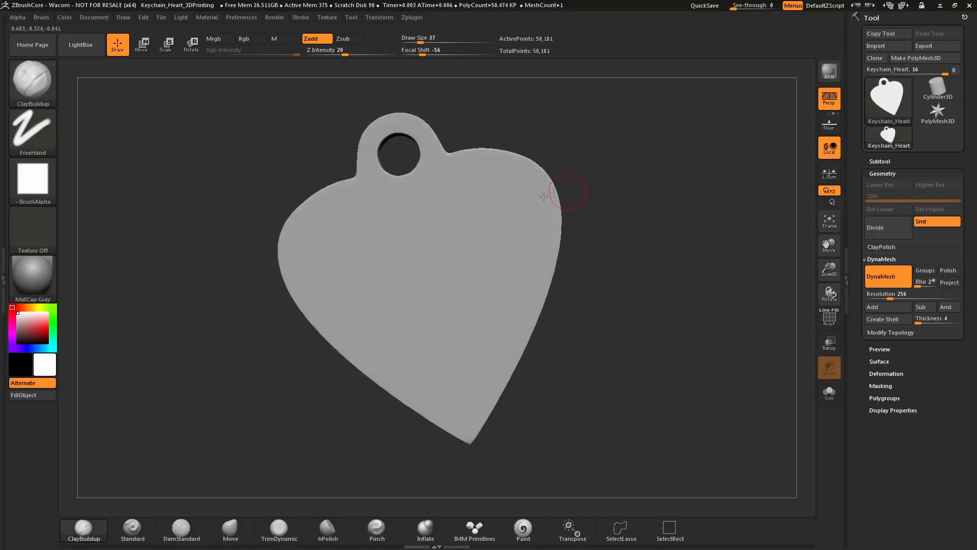
Paint a mirrored mask stroke on both lobes, invert the mask and back, and clear it; repeat the masking and clearing once
{"action": "left_click_drag", "start_coordinate": [511, 203], "coordinate": [509, 252], "text": "ctrl"}
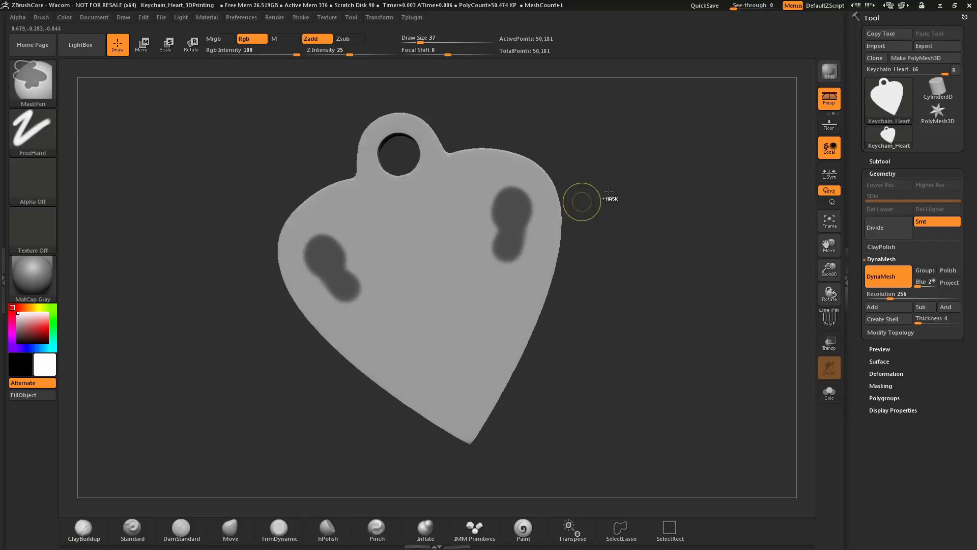
{"action": "left_click", "coordinate": [645, 153], "text": "ctrl"}
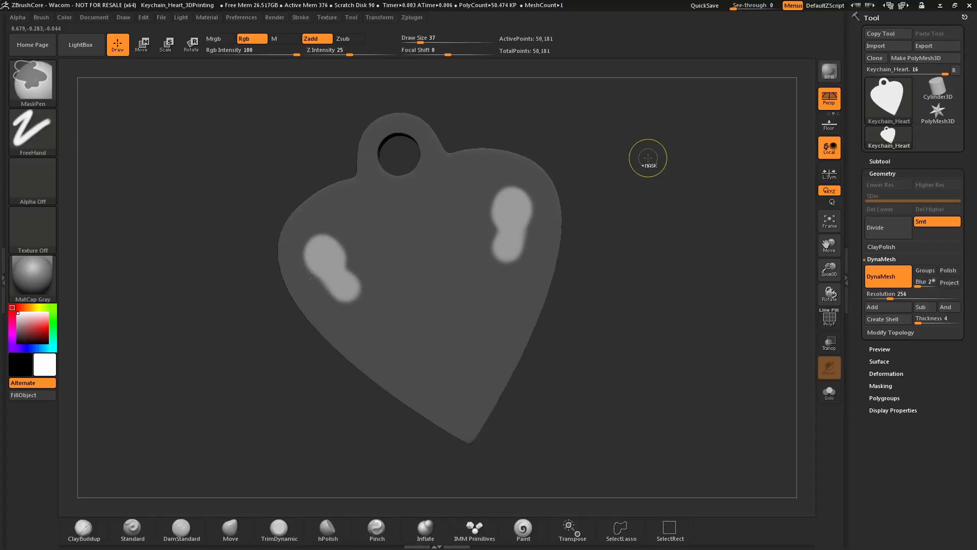
{"action": "left_click", "coordinate": [651, 162], "text": "ctrl"}
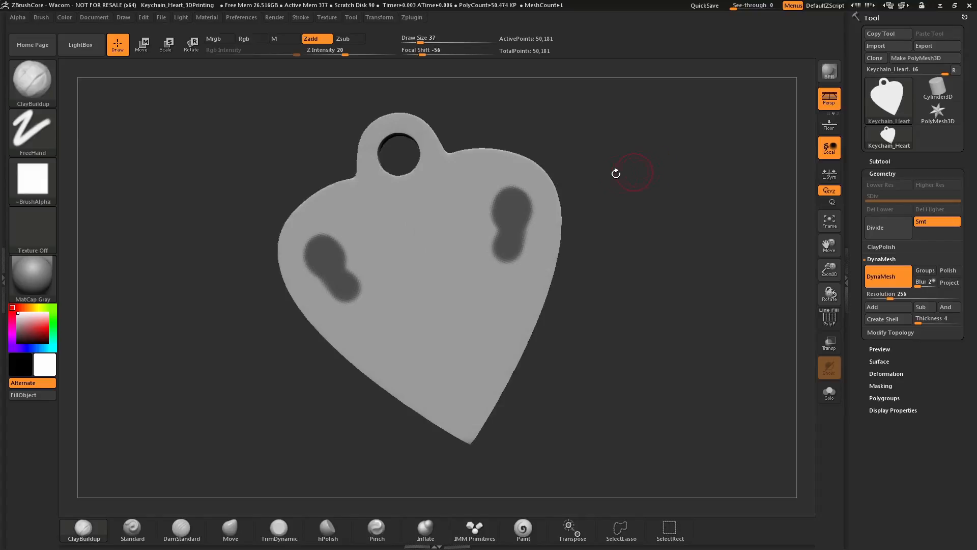
{"action": "left_click_drag", "start_coordinate": [619, 169], "coordinate": [630, 216], "text": "ctrl"}
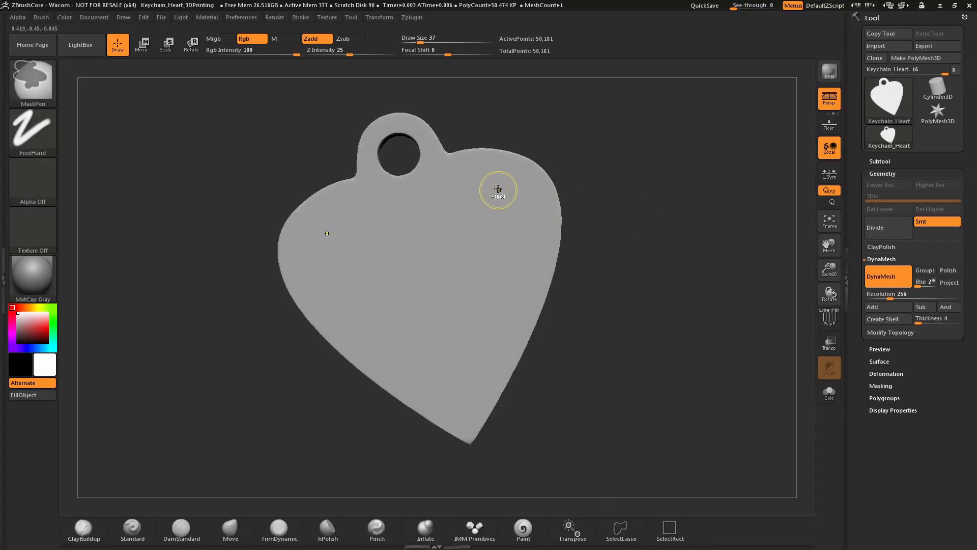
{"action": "key", "text": "ctrl+z"}
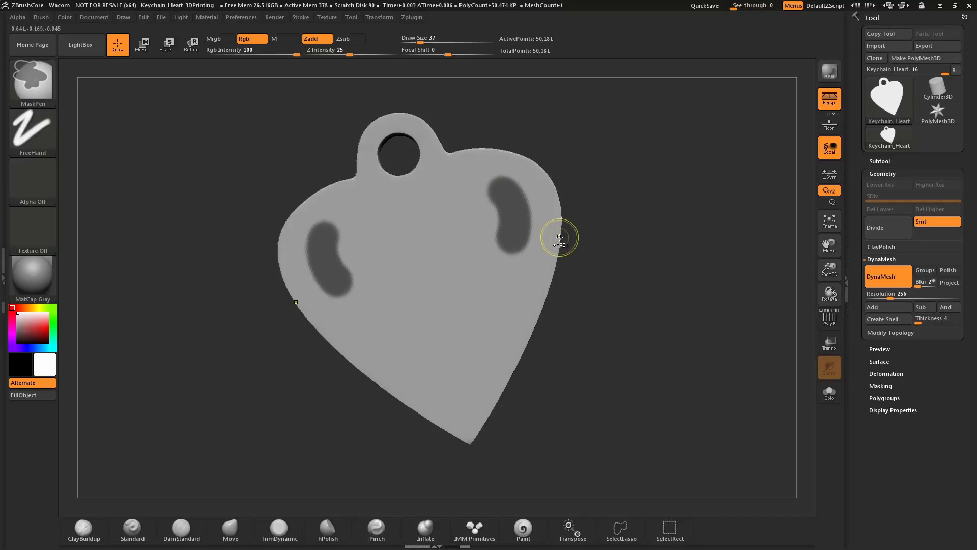
{"action": "mouse_move", "coordinate": [643, 118]}
{"action": "left_mouse_down", "text": "ctrl"}
{"action": "mouse_move", "coordinate": [649, 201]}
{"action": "mouse_move", "coordinate": [736, 215]}
{"action": "left_mouse_up", "text": "ctrl"}
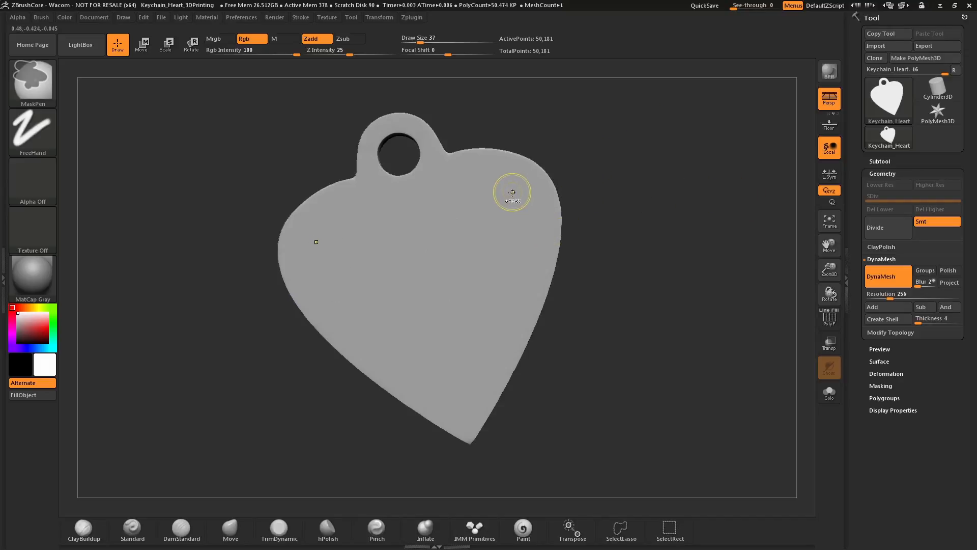
Mask a short stroke on each lobe, invert the mask, and sculpt ClayBuildup inside the unmasked strokes before restoring the plain heart
{"action": "key", "text": "ctrl+z"}
{"action": "left_click", "coordinate": [653, 160], "text": "ctrl"}
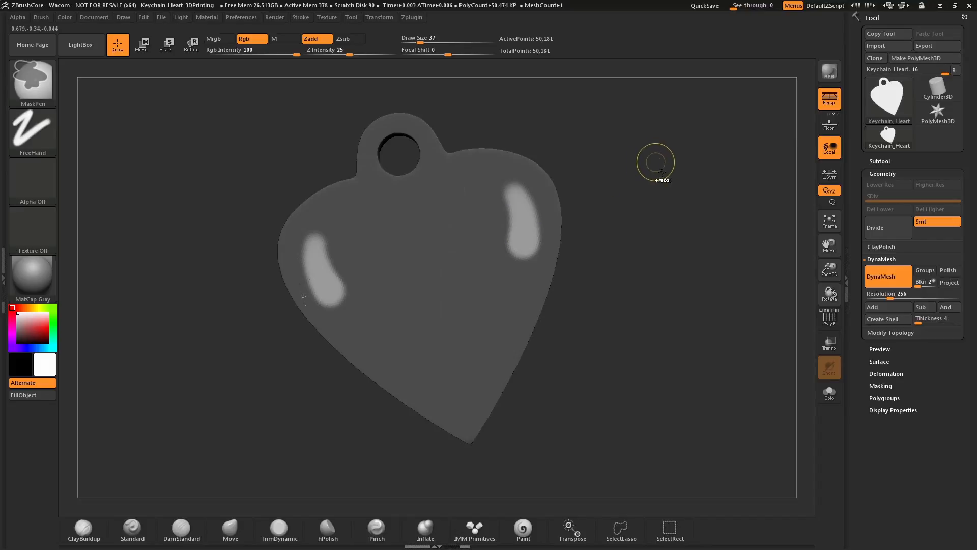
{"action": "left_click", "coordinate": [664, 175], "text": "ctrl"}
{"action": "left_click", "coordinate": [661, 187], "text": "ctrl"}
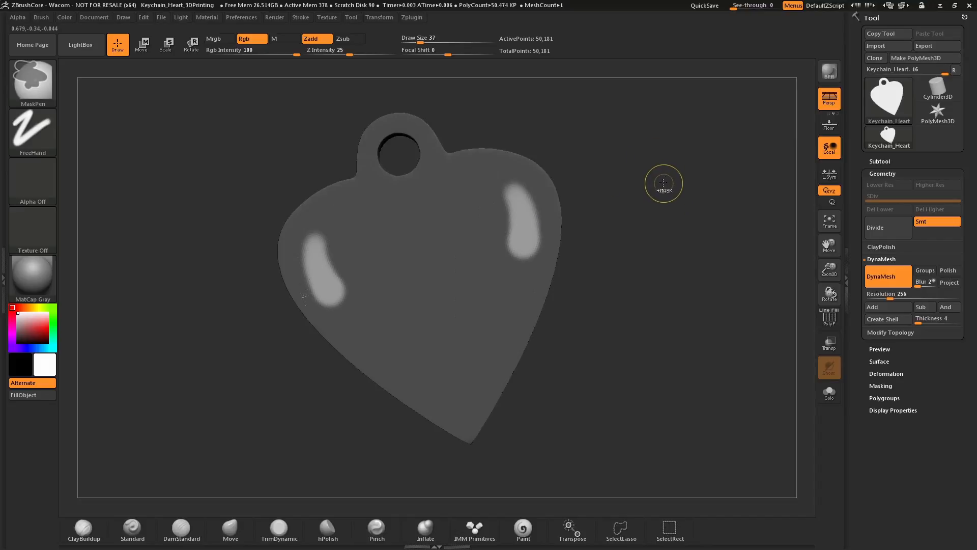
{"action": "left_click", "coordinate": [653, 187], "text": "ctrl"}
{"action": "left_click", "coordinate": [623, 178], "text": "ctrl"}
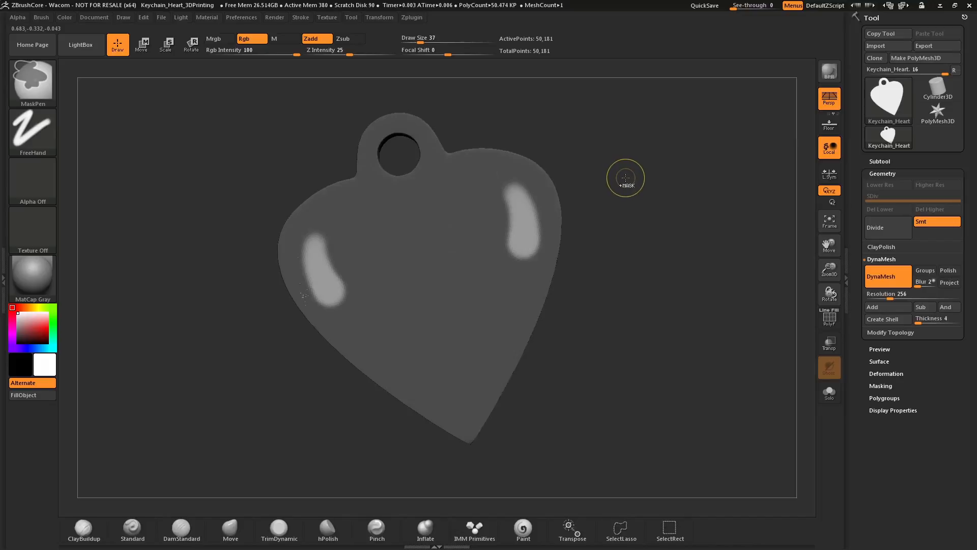
{"action": "mouse_move", "coordinate": [522, 216]}
{"action": "left_mouse_down"}
{"action": "mouse_move", "coordinate": [514, 189]}
{"action": "mouse_move", "coordinate": [525, 244]}
{"action": "mouse_move", "coordinate": [529, 199]}
{"action": "mouse_move", "coordinate": [525, 227]}
{"action": "mouse_move", "coordinate": [516, 200]}
{"action": "left_mouse_up"}
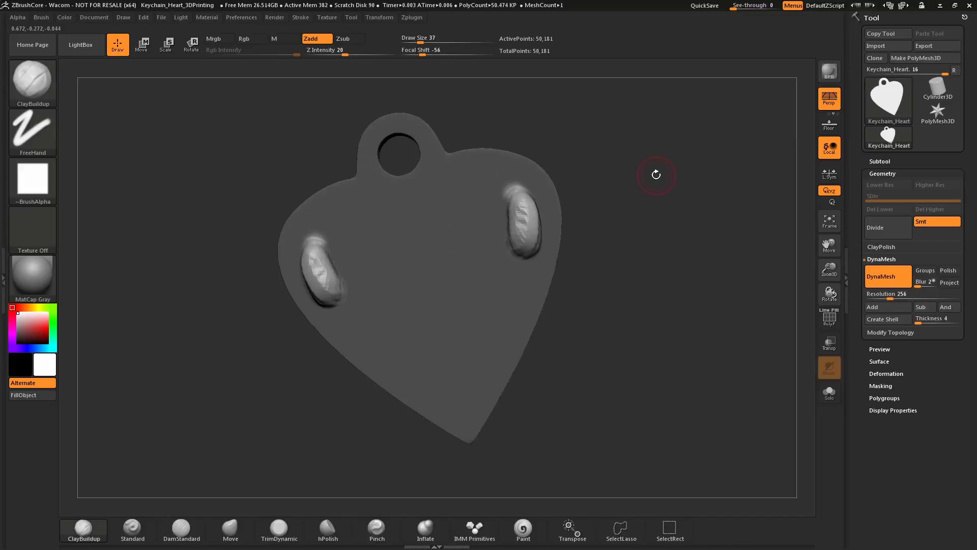
{"action": "left_click_drag", "start_coordinate": [655, 174], "coordinate": [631, 216], "text": "ctrl"}
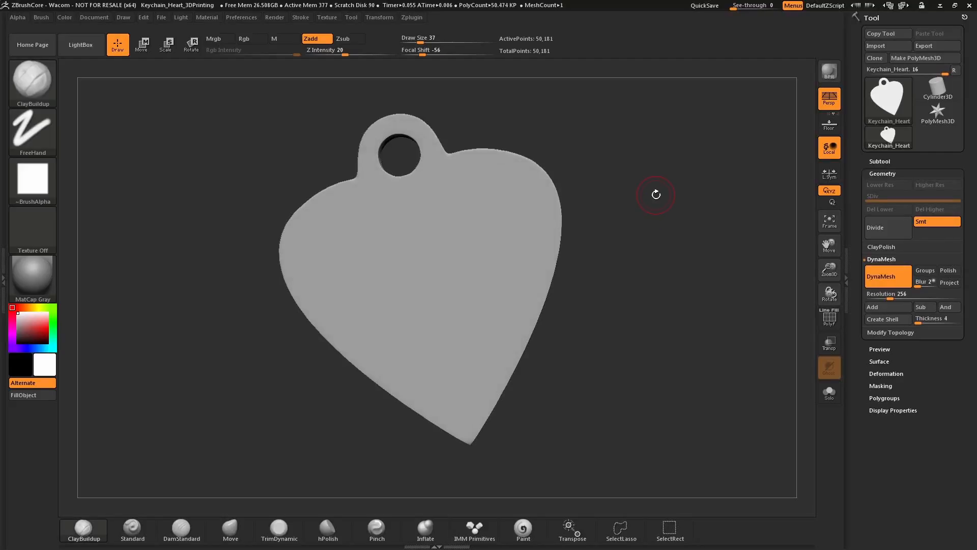
Reopen the Keychain_Heart_3DPrinting.ZPR project without saving the changes
{"action": "left_click", "coordinate": [81, 44]}
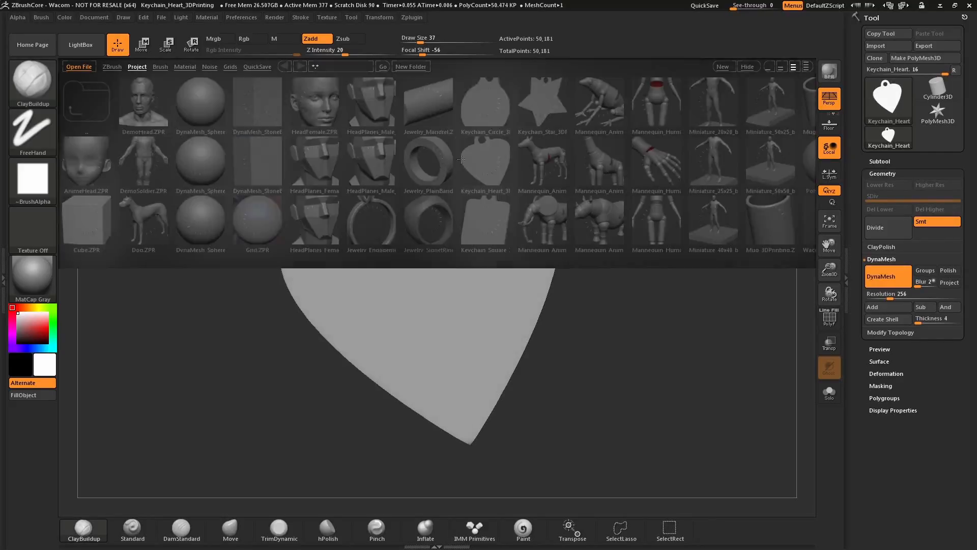
{"action": "double_click", "coordinate": [492, 167]}
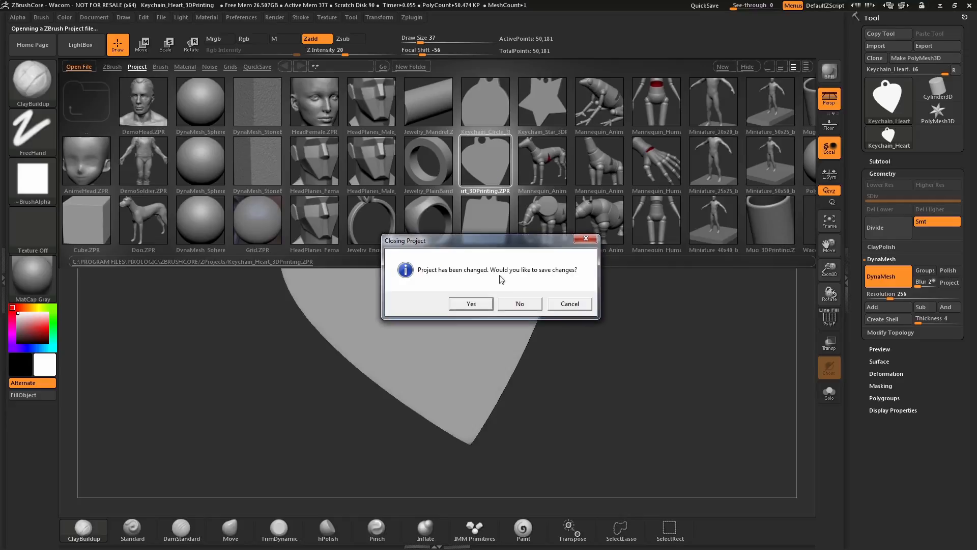
{"action": "left_click", "coordinate": [520, 305]}
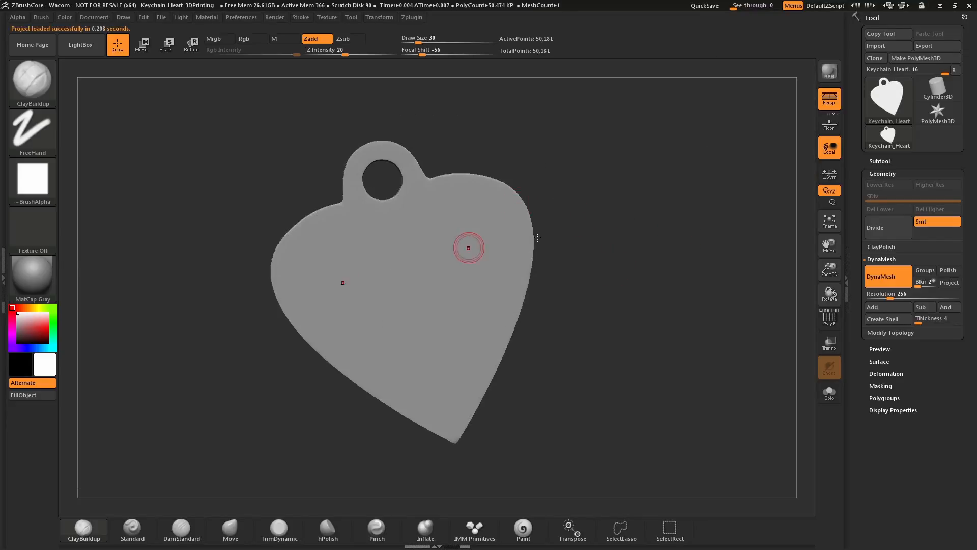
Sculpt a mirrored ClayBuildup ridge from beside the ring around each lobe's outer edge, ending in an inward curl
{"action": "left_click_drag", "start_coordinate": [656, 284], "coordinate": [611, 283]}
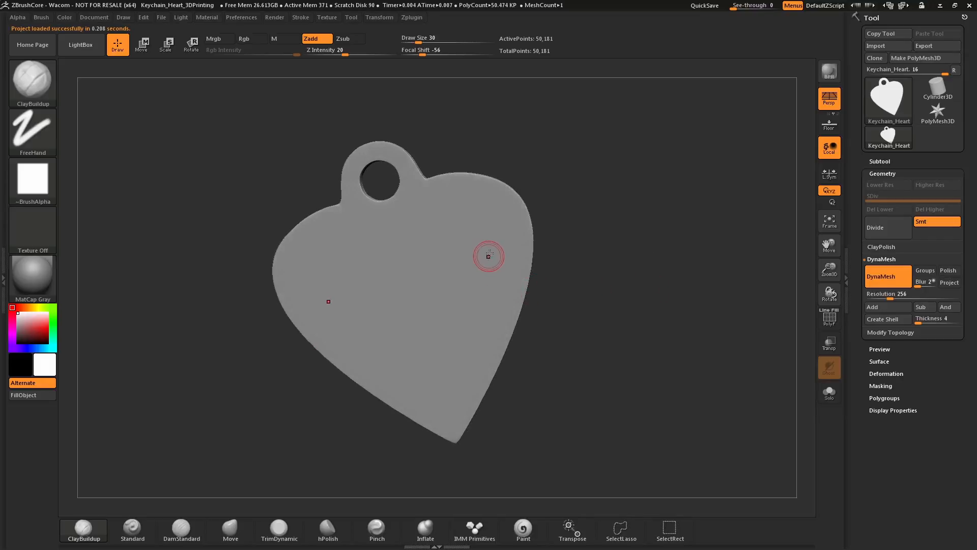
{"action": "left_click_drag", "start_coordinate": [620, 240], "coordinate": [618, 243]}
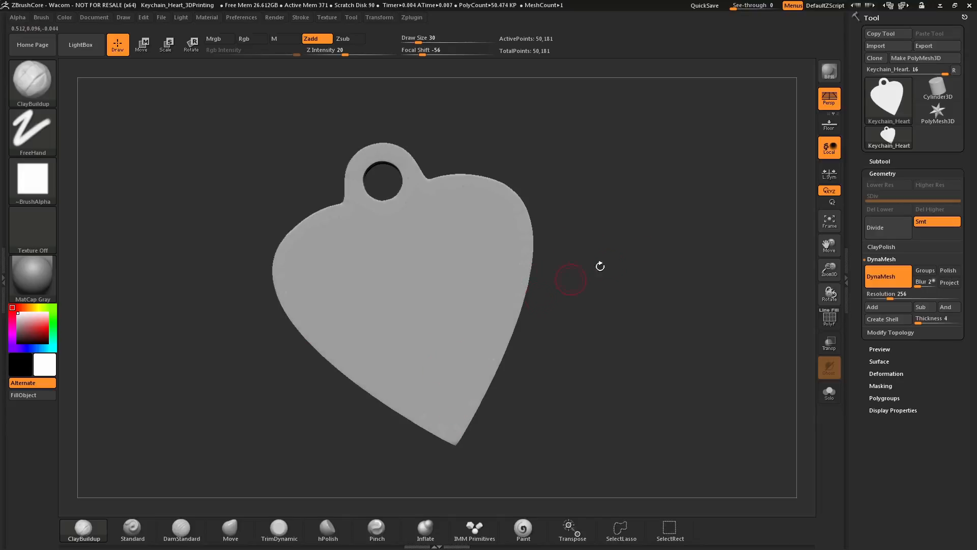
{"action": "left_click_drag", "start_coordinate": [610, 263], "coordinate": [594, 226]}
{"action": "left_click_drag", "start_coordinate": [571, 166], "coordinate": [569, 170]}
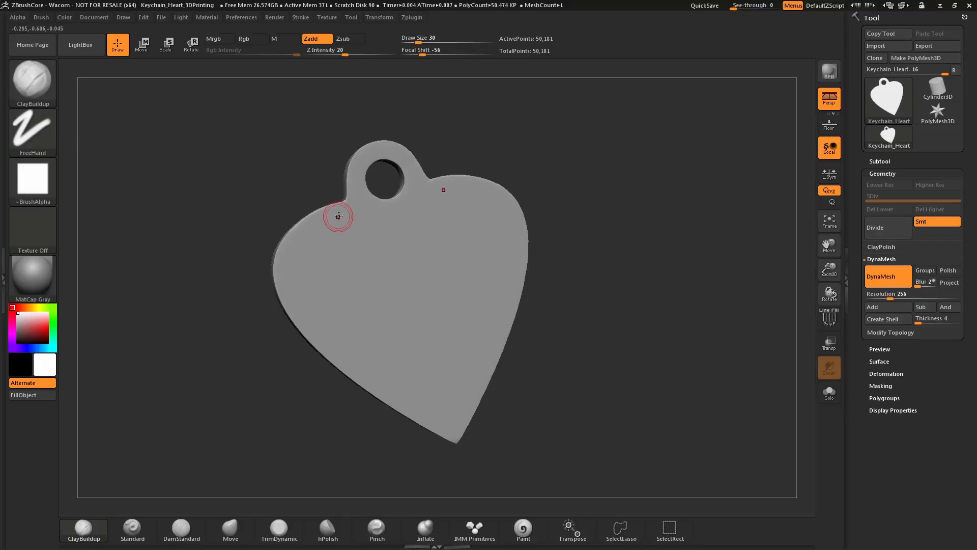
{"action": "mouse_move", "coordinate": [342, 214]}
{"action": "left_mouse_down"}
{"action": "mouse_move", "coordinate": [320, 218]}
{"action": "mouse_move", "coordinate": [294, 260]}
{"action": "mouse_move", "coordinate": [318, 322]}
{"action": "mouse_move", "coordinate": [345, 338]}
{"action": "mouse_move", "coordinate": [358, 320]}
{"action": "mouse_move", "coordinate": [354, 331]}
{"action": "mouse_move", "coordinate": [293, 279]}
{"action": "mouse_move", "coordinate": [324, 219]}
{"action": "mouse_move", "coordinate": [299, 243]}
{"action": "mouse_move", "coordinate": [291, 288]}
{"action": "mouse_move", "coordinate": [328, 325]}
{"action": "mouse_move", "coordinate": [358, 313]}
{"action": "mouse_move", "coordinate": [355, 288]}
{"action": "left_mouse_up"}
{"action": "mouse_move", "coordinate": [625, 178]}
{"action": "left_mouse_down"}
{"action": "mouse_move", "coordinate": [581, 208]}
{"action": "mouse_move", "coordinate": [626, 197]}
{"action": "left_mouse_up"}
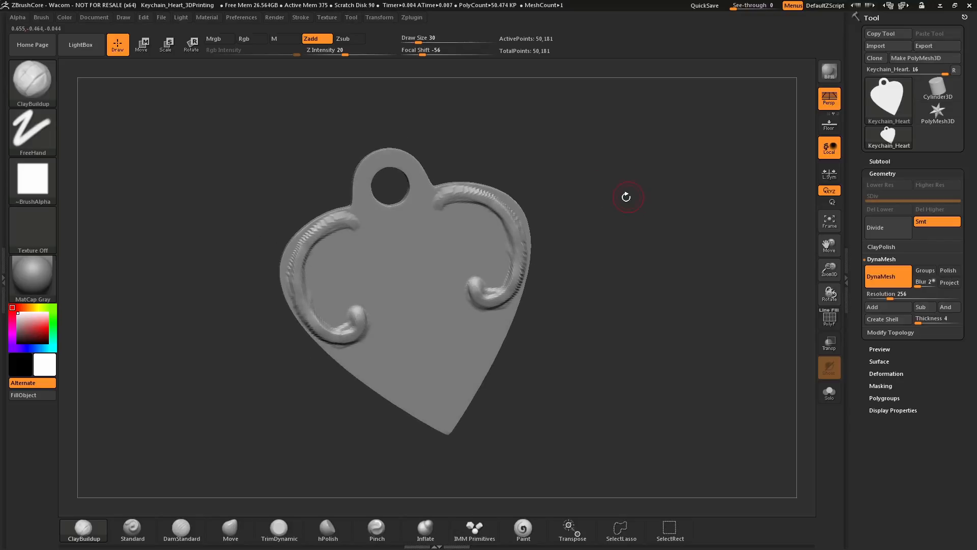
Set the Draw Size to 97, sculpt broad mirrored ClayBuildup strokes on the heart's centre, and check their effect on the back
{"action": "key", "text": "s"}
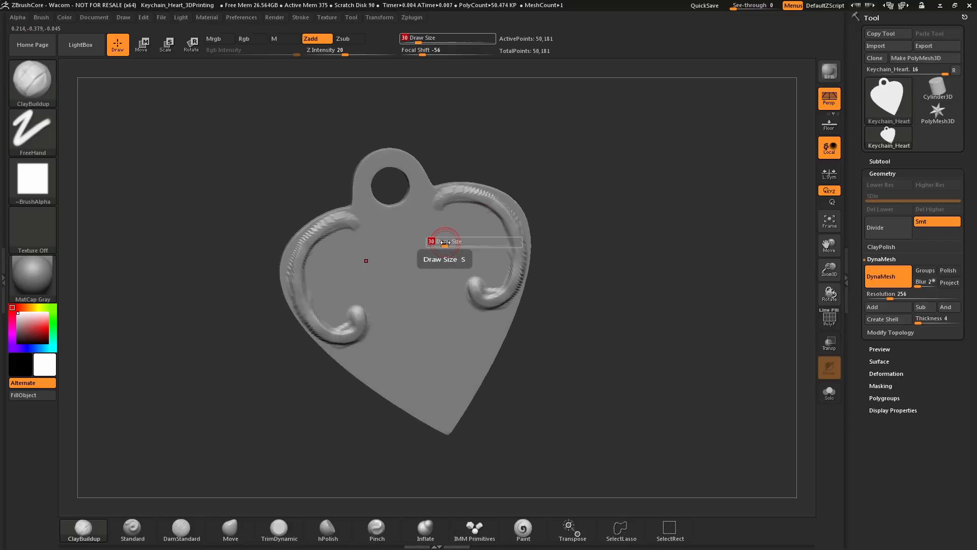
{"action": "left_click_drag", "start_coordinate": [445, 244], "coordinate": [458, 244]}
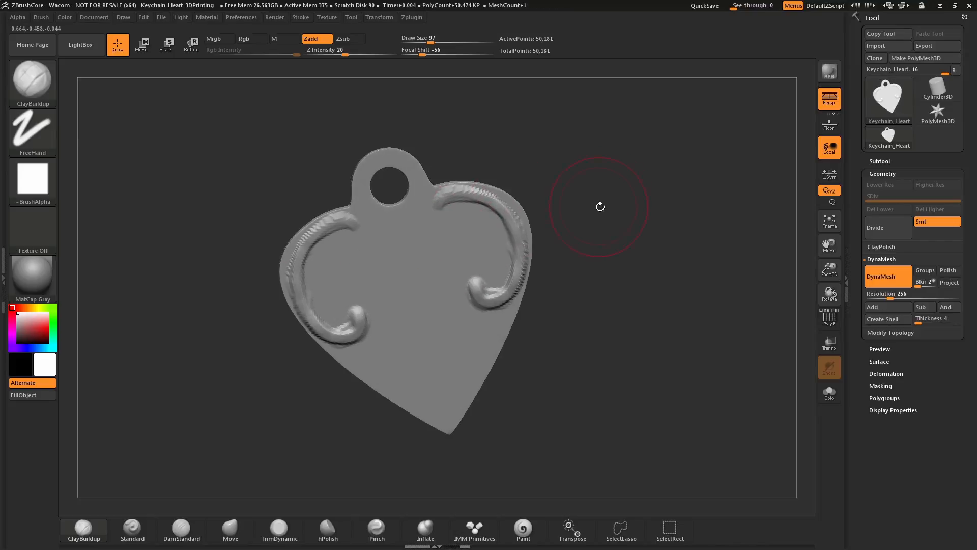
{"action": "left_click_drag", "start_coordinate": [599, 207], "coordinate": [593, 185], "text": "alt"}
{"action": "mouse_move", "coordinate": [430, 257]}
{"action": "left_mouse_down"}
{"action": "mouse_move", "coordinate": [427, 285]}
{"action": "mouse_move", "coordinate": [438, 255]}
{"action": "left_mouse_up"}
{"action": "left_click_drag", "start_coordinate": [589, 223], "coordinate": [553, 245]}
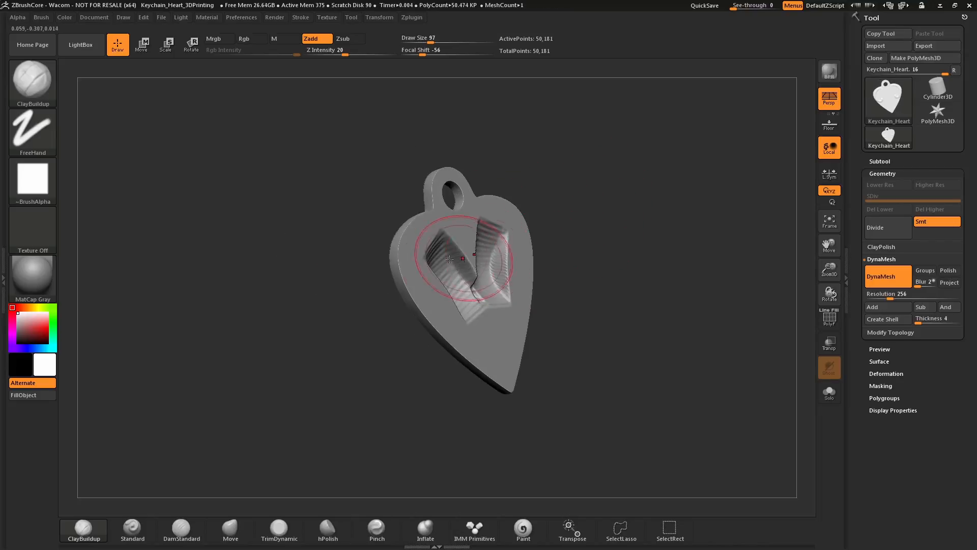
{"action": "mouse_move", "coordinate": [628, 203]}
{"action": "left_mouse_down"}
{"action": "mouse_move", "coordinate": [606, 232]}
{"action": "mouse_move", "coordinate": [634, 226]}
{"action": "mouse_move", "coordinate": [604, 223]}
{"action": "left_mouse_up"}
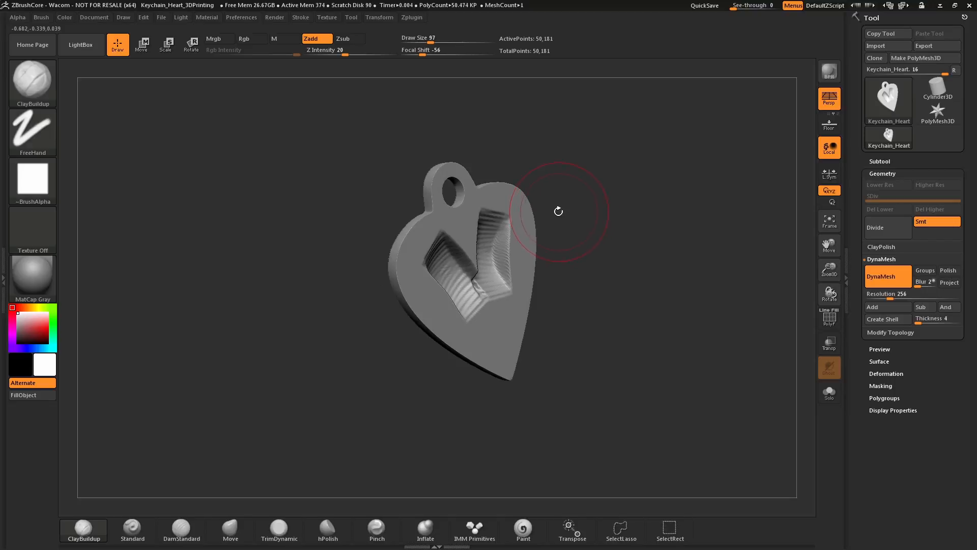
{"action": "mouse_move", "coordinate": [559, 211]}
{"action": "left_mouse_down"}
{"action": "mouse_move", "coordinate": [613, 179]}
{"action": "mouse_move", "coordinate": [588, 189]}
{"action": "mouse_move", "coordinate": [488, 138]}
{"action": "left_mouse_up"}
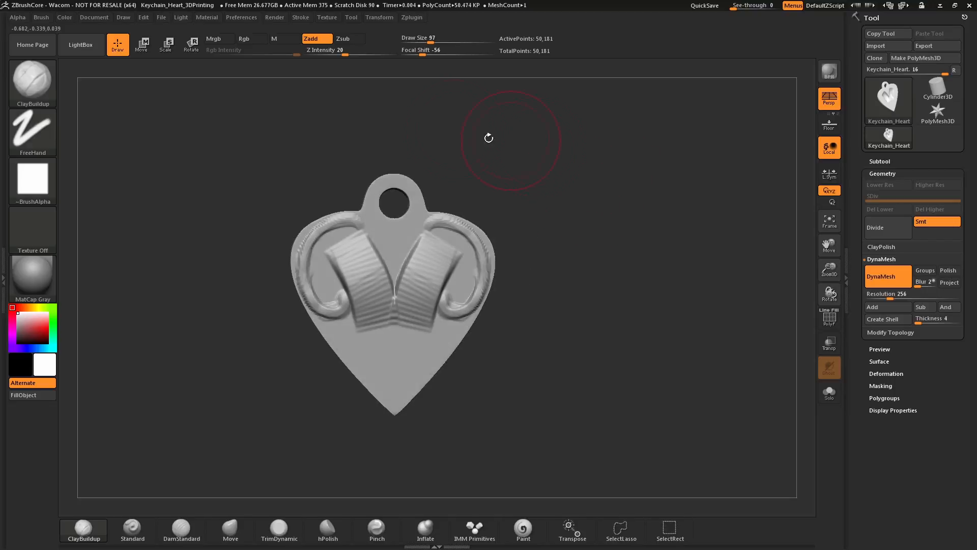
Enable BackfaceMask auto masking for the ClayBuildup brush and sculpt another broad mirrored stroke over the lower centre of the heart
{"action": "left_click", "coordinate": [43, 19]}
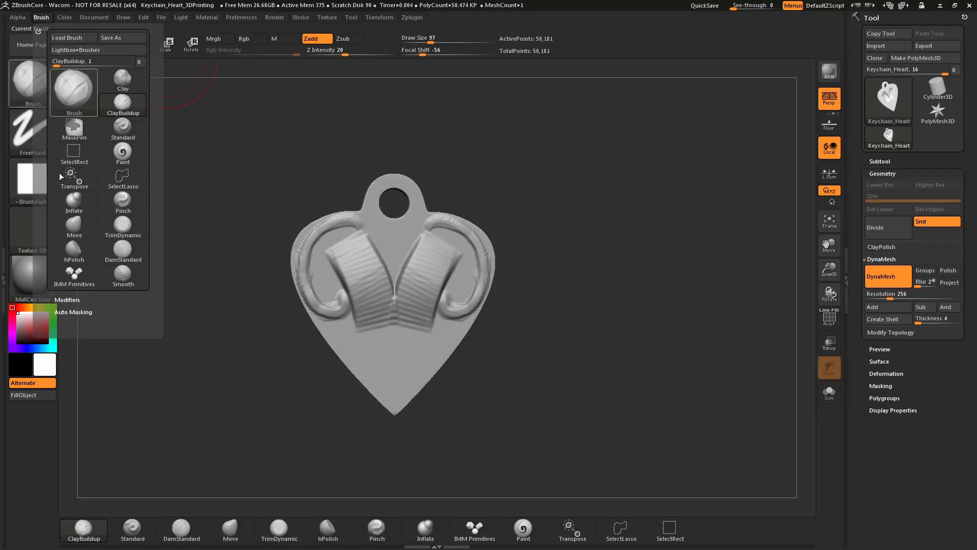
{"action": "left_click_drag", "start_coordinate": [103, 309], "coordinate": [104, 281]}
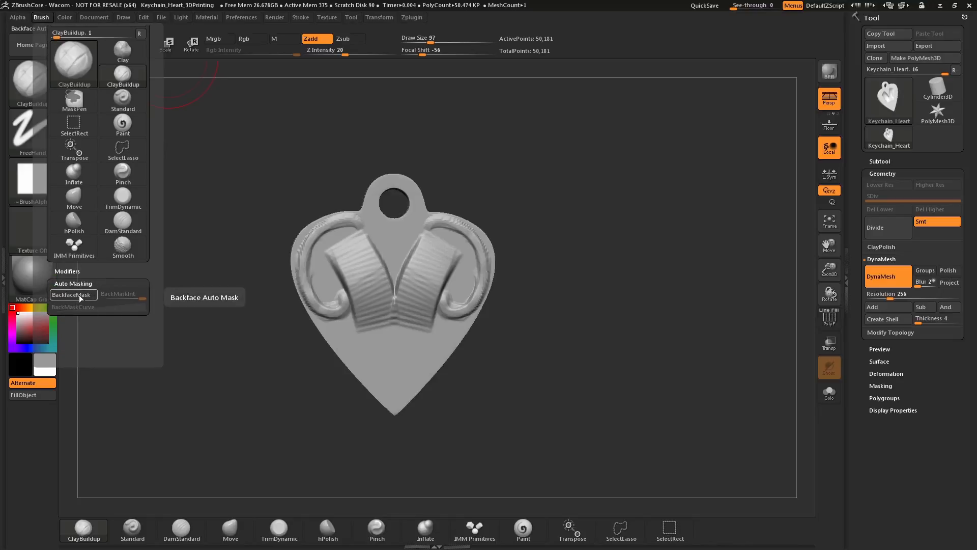
{"action": "left_click", "coordinate": [80, 298]}
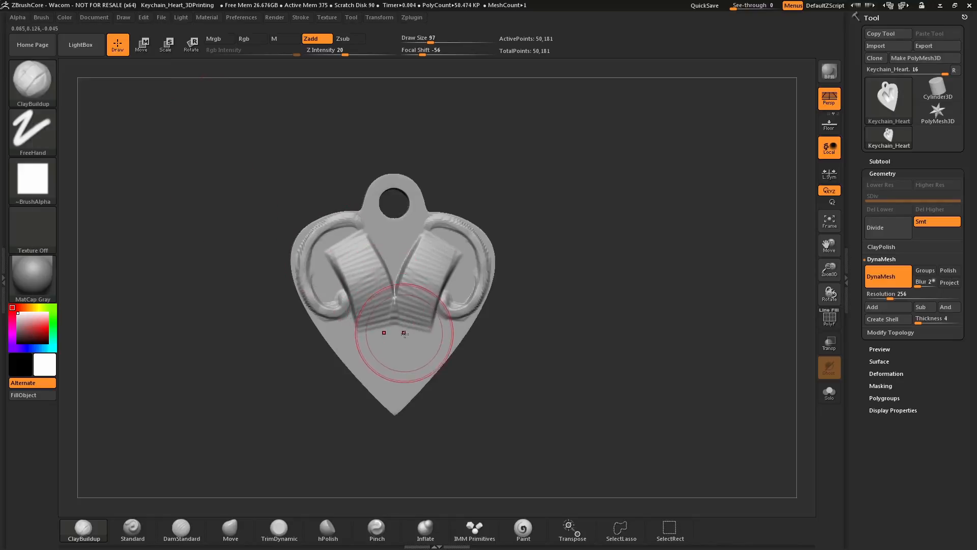
{"action": "mouse_move", "coordinate": [413, 341]}
{"action": "left_mouse_down"}
{"action": "mouse_move", "coordinate": [442, 299]}
{"action": "mouse_move", "coordinate": [417, 325]}
{"action": "left_mouse_up"}
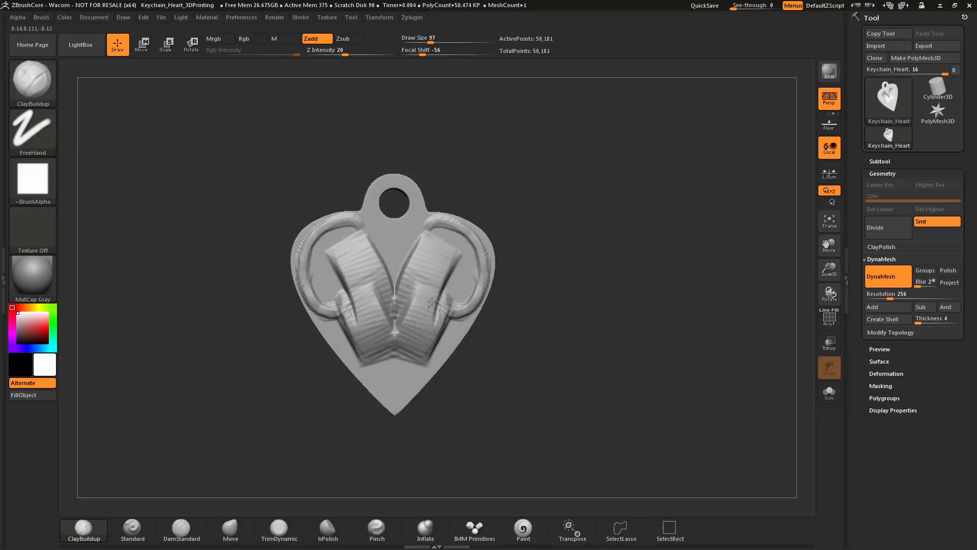
{"action": "mouse_move", "coordinate": [572, 246]}
{"action": "left_mouse_down"}
{"action": "mouse_move", "coordinate": [546, 245]}
{"action": "mouse_move", "coordinate": [552, 268]}
{"action": "mouse_move", "coordinate": [523, 273]}
{"action": "mouse_move", "coordinate": [476, 316]}
{"action": "left_mouse_up"}
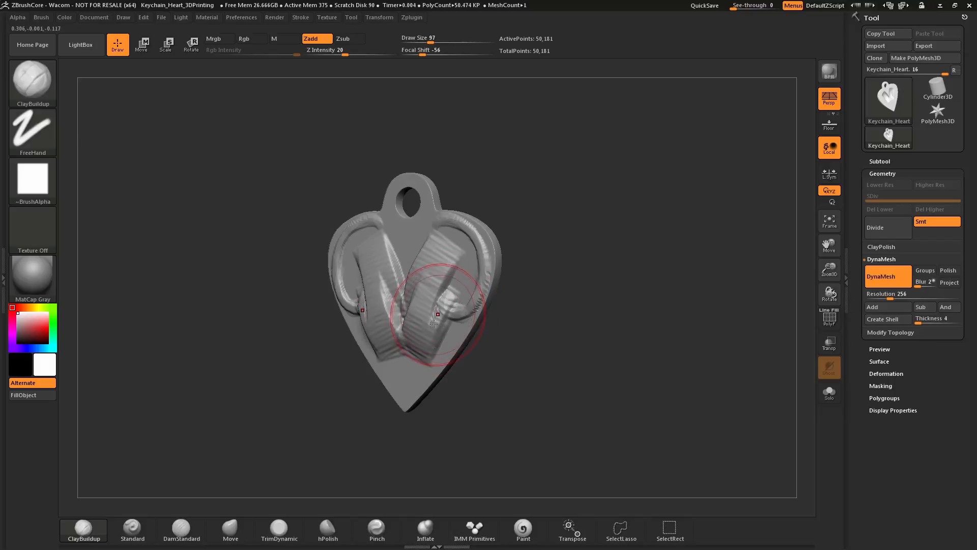
{"action": "mouse_move", "coordinate": [584, 257]}
{"action": "left_mouse_down"}
{"action": "mouse_move", "coordinate": [530, 268]}
{"action": "mouse_move", "coordinate": [569, 257]}
{"action": "left_mouse_up"}
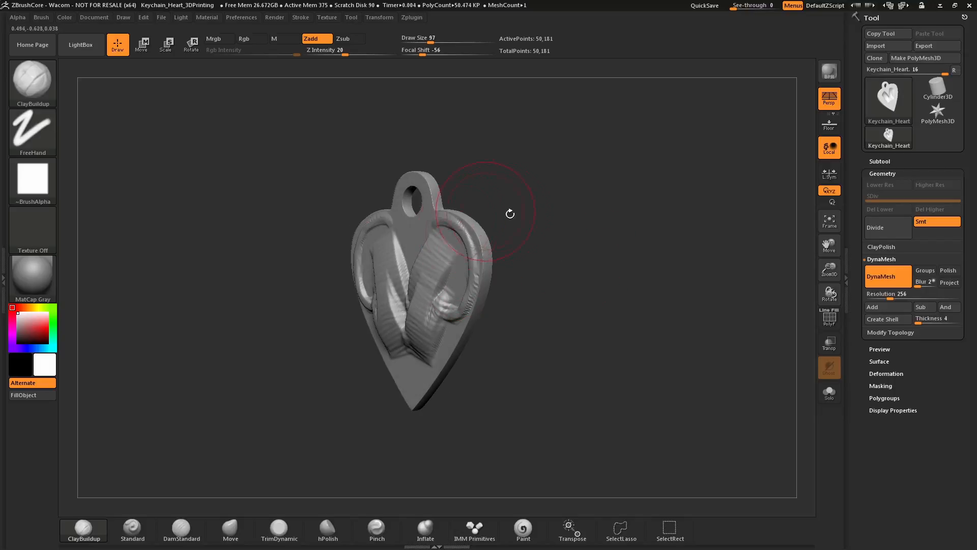
{"action": "mouse_move", "coordinate": [511, 213]}
{"action": "left_mouse_down"}
{"action": "mouse_move", "coordinate": [565, 217]}
{"action": "mouse_move", "coordinate": [535, 225]}
{"action": "mouse_move", "coordinate": [563, 240]}
{"action": "mouse_move", "coordinate": [540, 239]}
{"action": "mouse_move", "coordinate": [511, 273]}
{"action": "mouse_move", "coordinate": [538, 258]}
{"action": "left_mouse_up"}
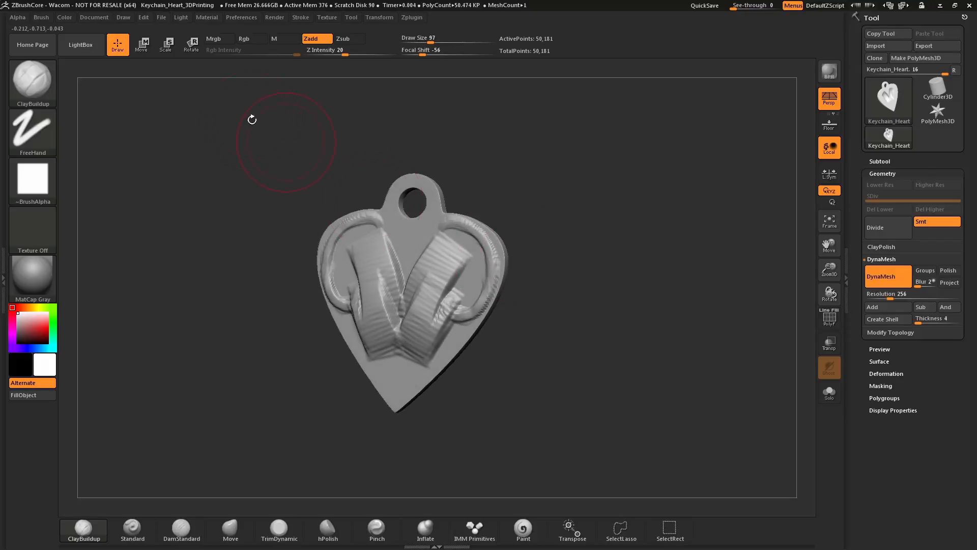
Turn off BackfaceMask for the brush and undo the broad centre strokes, back to the curled ridges
{"action": "left_click", "coordinate": [41, 17]}
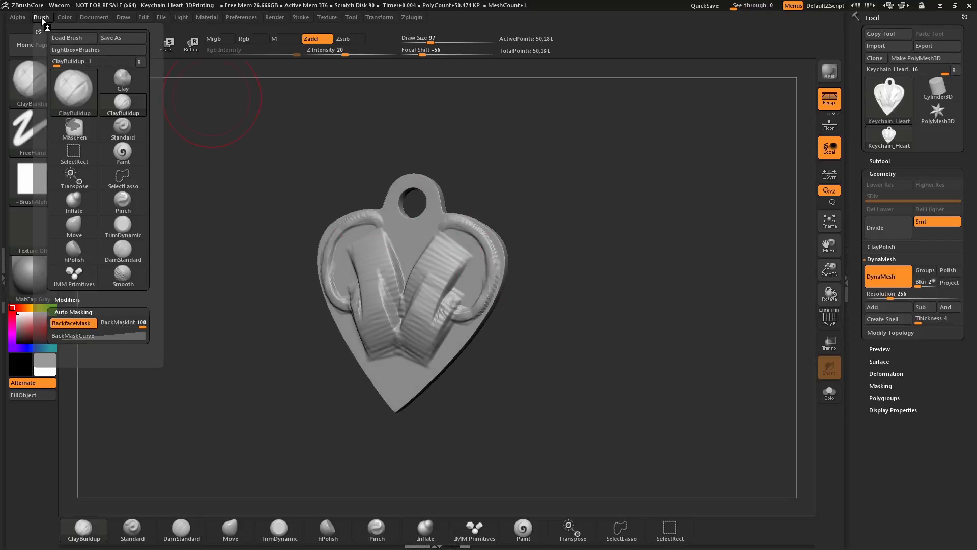
{"action": "left_click", "coordinate": [85, 324]}
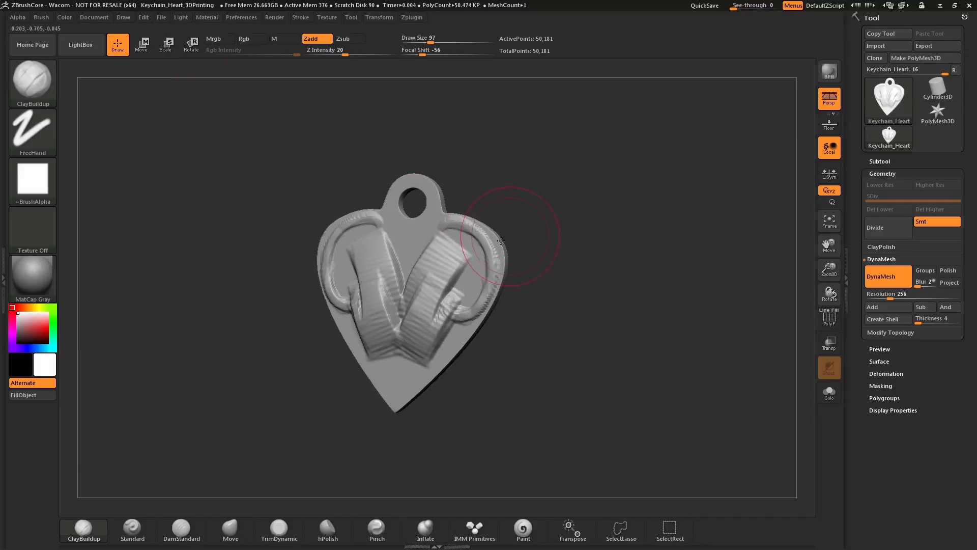
{"action": "key", "text": "ctrl+z"}
{"action": "key", "text": "ctrl+z"}
{"action": "key", "text": "ctrl+z"}
{"action": "key", "text": "ctrl+z"}
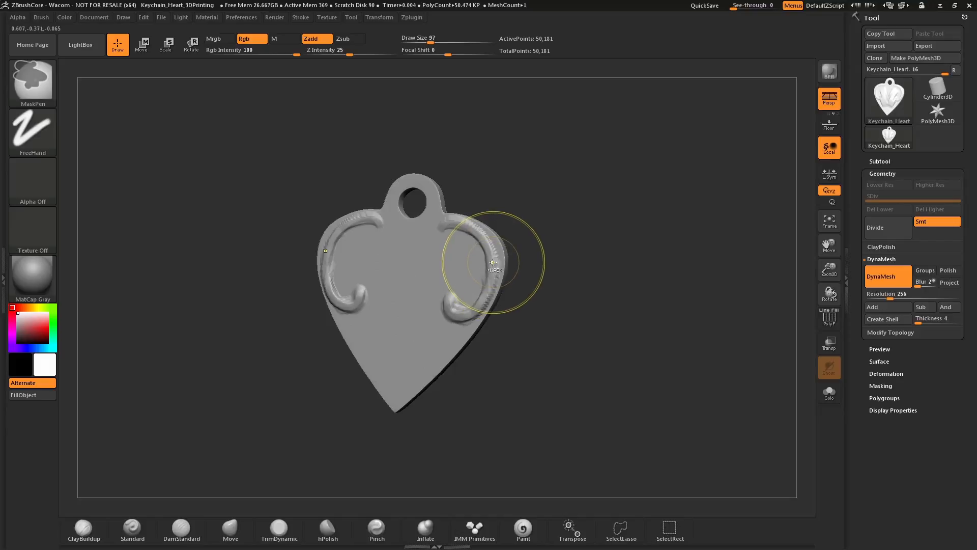
Set the ClayBuildup brush's Draw Size to 25 for finer work on the front of the heart
{"action": "key", "text": "s"}
{"action": "left_click_drag", "start_coordinate": [476, 261], "coordinate": [465, 261]}
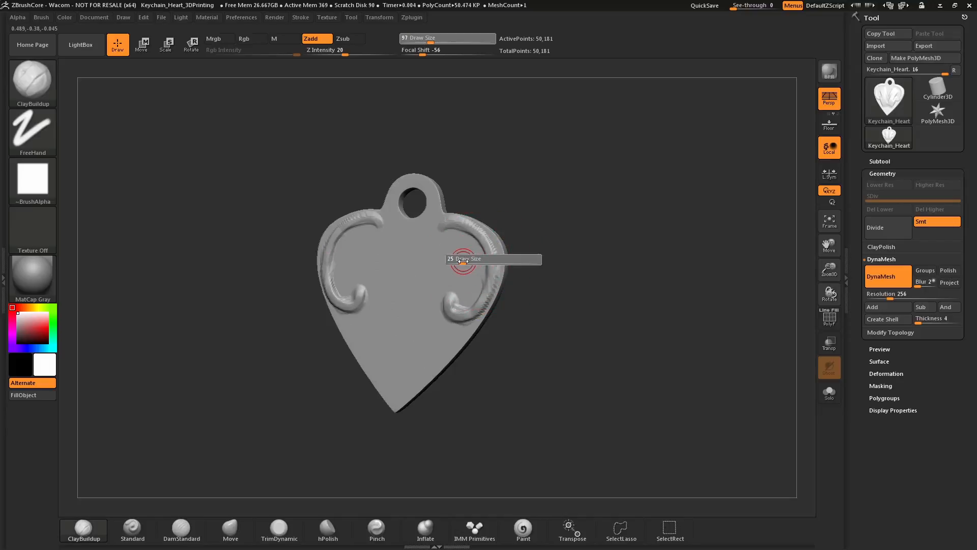
{"action": "mouse_move", "coordinate": [564, 215]}
{"action": "left_mouse_down", "text": "shift"}
{"action": "mouse_move", "coordinate": [583, 190]}
{"action": "mouse_move", "coordinate": [587, 199]}
{"action": "left_mouse_up", "text": "shift"}
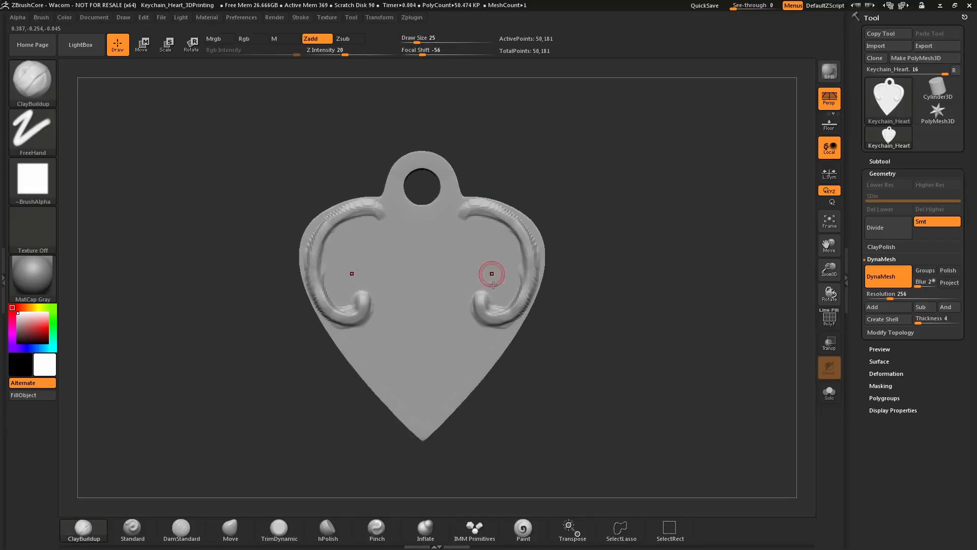
Build up the mirrored curled ridges along the heart's edges with ClayBuildup, add inward curls at their upper ends, and smooth them
{"action": "left_click_drag", "start_coordinate": [484, 296], "coordinate": [491, 301]}
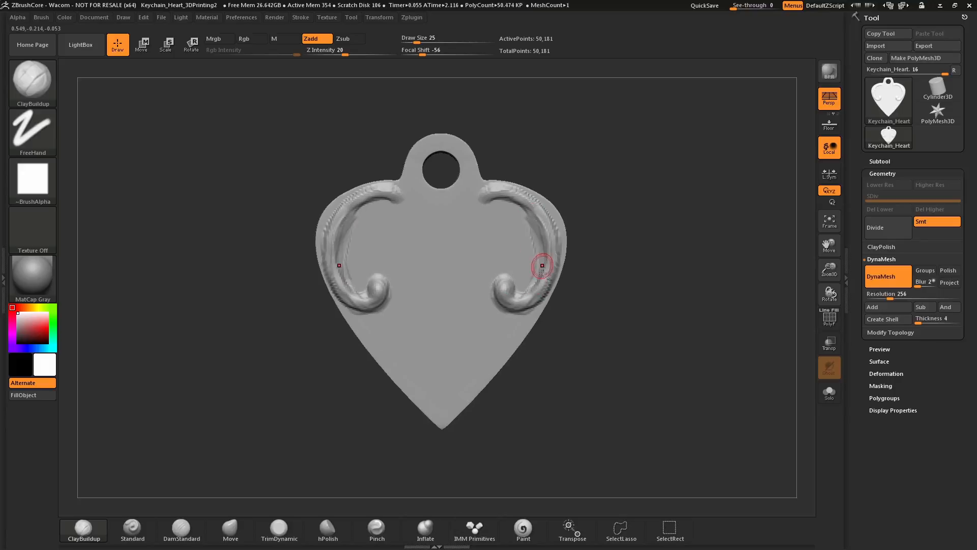
{"action": "left_click_drag", "start_coordinate": [602, 163], "coordinate": [584, 187]}
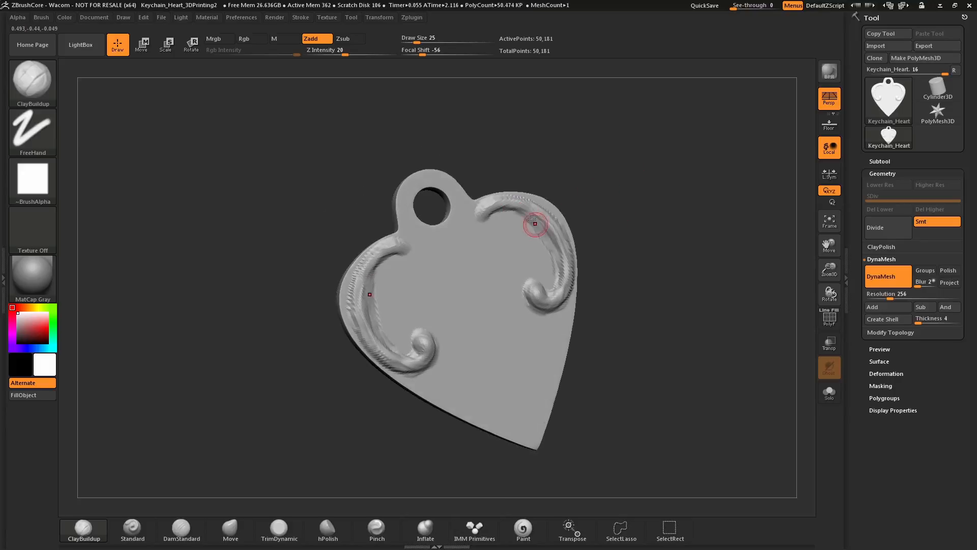
{"action": "mouse_move", "coordinate": [545, 232]}
{"action": "left_mouse_down"}
{"action": "mouse_move", "coordinate": [560, 295]}
{"action": "mouse_move", "coordinate": [535, 214]}
{"action": "mouse_move", "coordinate": [488, 220]}
{"action": "mouse_move", "coordinate": [513, 214]}
{"action": "left_mouse_up"}
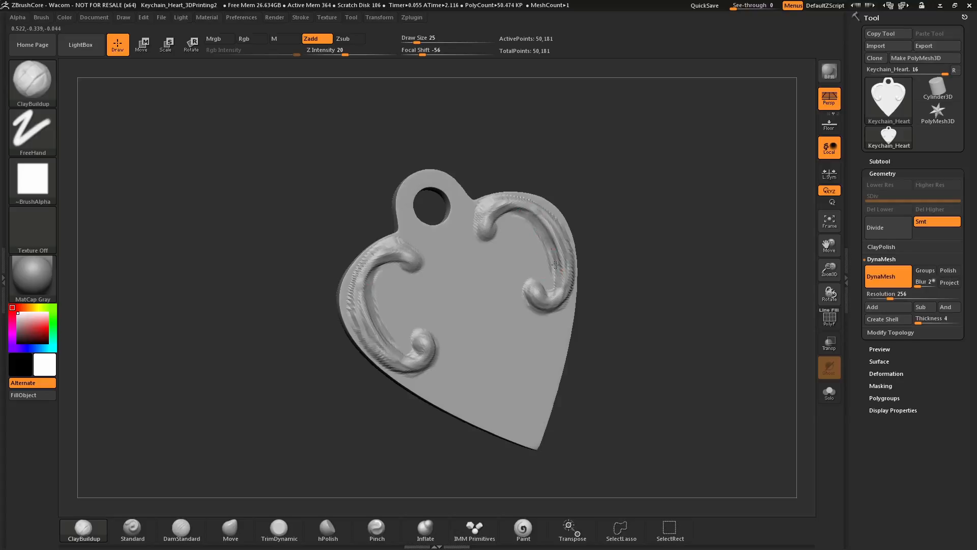
{"action": "key", "text": "shift"}
{"action": "mouse_move", "coordinate": [375, 268]}
{"action": "left_mouse_down", "text": "shift"}
{"action": "mouse_move", "coordinate": [371, 312]}
{"action": "mouse_move", "coordinate": [392, 356]}
{"action": "mouse_move", "coordinate": [359, 280]}
{"action": "mouse_move", "coordinate": [379, 254]}
{"action": "mouse_move", "coordinate": [409, 253]}
{"action": "left_mouse_up", "text": "shift"}
{"action": "left_click_drag", "start_coordinate": [559, 280], "coordinate": [528, 223]}
{"action": "mouse_move", "coordinate": [593, 176]}
{"action": "left_mouse_down"}
{"action": "mouse_move", "coordinate": [588, 155]}
{"action": "mouse_move", "coordinate": [589, 189]}
{"action": "left_mouse_up"}
Raise the ClayBuildup Draw Size to 90, build a rounded mound at the heart's centre, and remesh it with DynaMesh
{"action": "key", "text": "bracketright"}
{"action": "key", "text": "bracketright"}
{"action": "key", "text": "bracketright"}
{"action": "key", "text": "bracketright"}
{"action": "key", "text": "bracketright"}
{"action": "key", "text": "bracketright"}
{"action": "key", "text": "bracketright"}
{"action": "mouse_move", "coordinate": [459, 229]}
{"action": "left_mouse_down"}
{"action": "mouse_move", "coordinate": [435, 252]}
{"action": "mouse_move", "coordinate": [476, 257]}
{"action": "mouse_move", "coordinate": [451, 281]}
{"action": "mouse_move", "coordinate": [501, 311]}
{"action": "mouse_move", "coordinate": [510, 254]}
{"action": "mouse_move", "coordinate": [485, 278]}
{"action": "mouse_move", "coordinate": [443, 239]}
{"action": "mouse_move", "coordinate": [432, 269]}
{"action": "mouse_move", "coordinate": [492, 244]}
{"action": "left_mouse_up"}
{"action": "left_click_drag", "start_coordinate": [589, 153], "coordinate": [591, 138]}
{"action": "left_click_drag", "start_coordinate": [470, 251], "coordinate": [484, 291]}
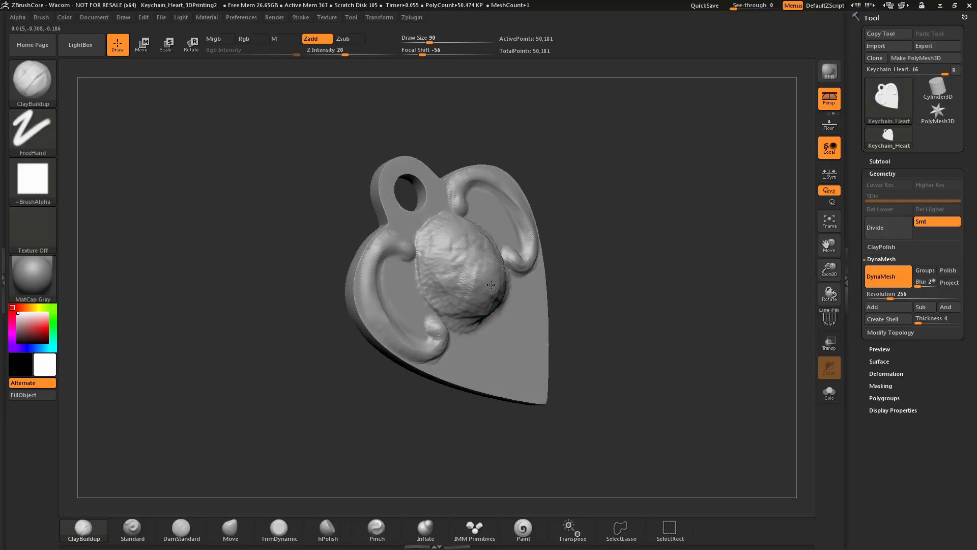
{"action": "left_click_drag", "start_coordinate": [580, 275], "coordinate": [601, 285]}
{"action": "mouse_move", "coordinate": [502, 306]}
{"action": "left_mouse_down"}
{"action": "mouse_move", "coordinate": [494, 316]}
{"action": "mouse_move", "coordinate": [504, 298]}
{"action": "left_mouse_up"}
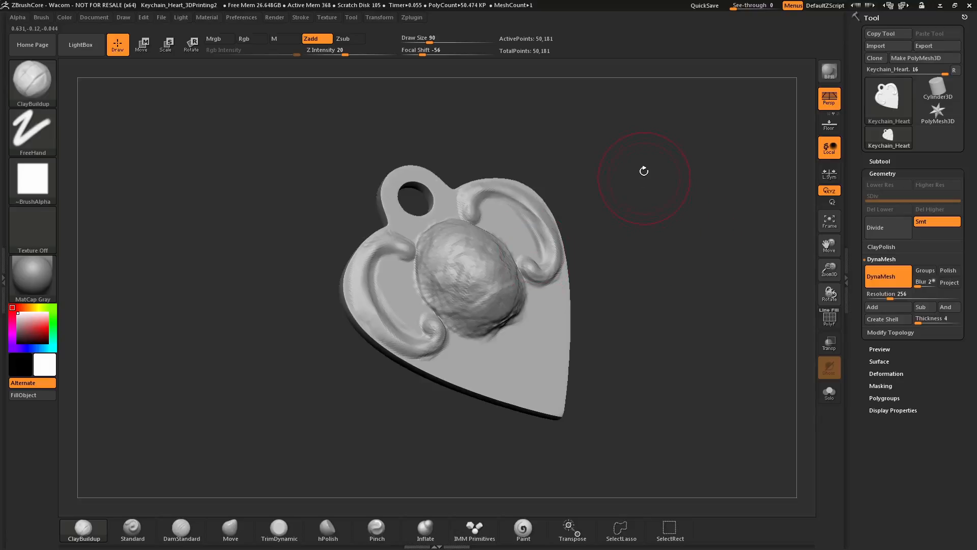
{"action": "mouse_move", "coordinate": [646, 145]}
{"action": "left_mouse_down", "text": "ctrl"}
{"action": "mouse_move", "coordinate": [736, 264]}
{"action": "mouse_move", "coordinate": [680, 270]}
{"action": "left_mouse_up", "text": "ctrl"}
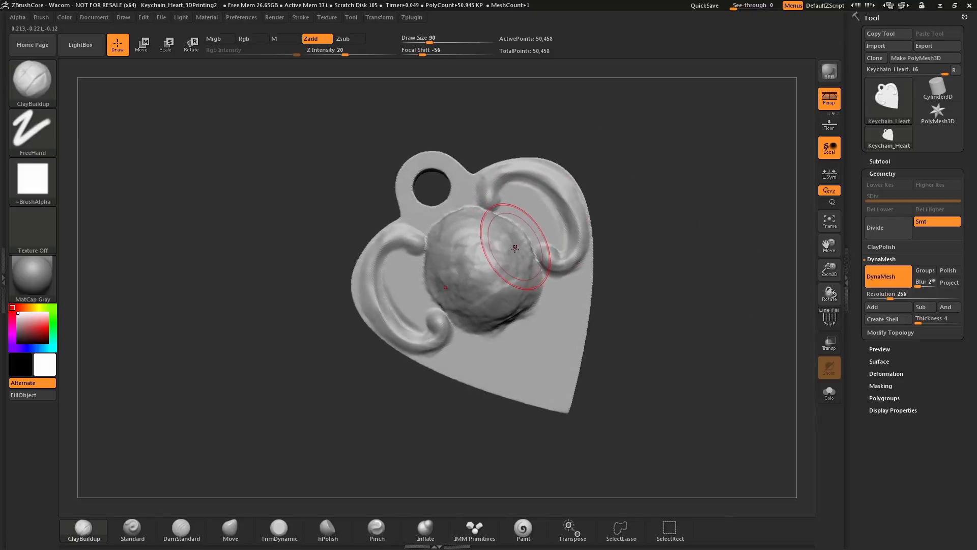
Set the Draw Size to 41 and smooth the surface and edges of the central mound
{"action": "key", "text": "s"}
{"action": "left_click_drag", "start_coordinate": [511, 258], "coordinate": [504, 258]}
{"action": "key", "text": "shift"}
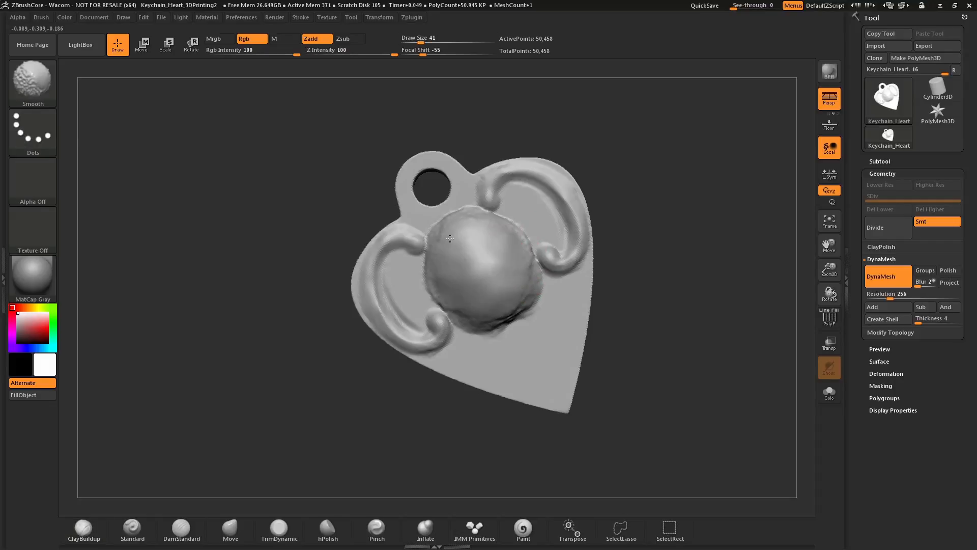
{"action": "left_click_drag", "start_coordinate": [439, 280], "coordinate": [451, 310], "text": "shift"}
{"action": "mouse_move", "coordinate": [514, 285]}
{"action": "left_mouse_down", "text": "shift"}
{"action": "mouse_move", "coordinate": [502, 304]}
{"action": "mouse_move", "coordinate": [511, 312]}
{"action": "left_mouse_up", "text": "shift"}
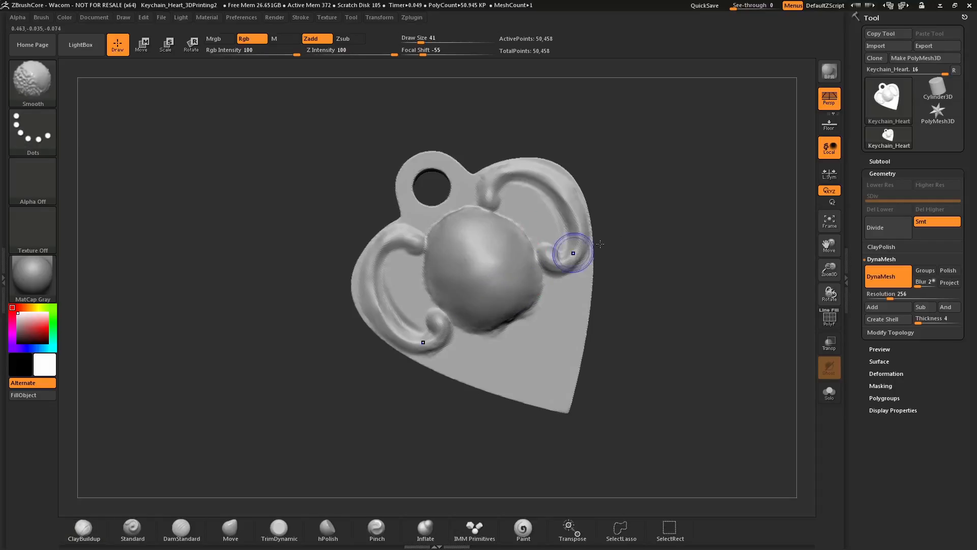
{"action": "mouse_move", "coordinate": [635, 211]}
{"action": "left_mouse_down"}
{"action": "mouse_move", "coordinate": [641, 193]}
{"action": "mouse_move", "coordinate": [665, 183]}
{"action": "mouse_move", "coordinate": [642, 204]}
{"action": "left_mouse_up"}
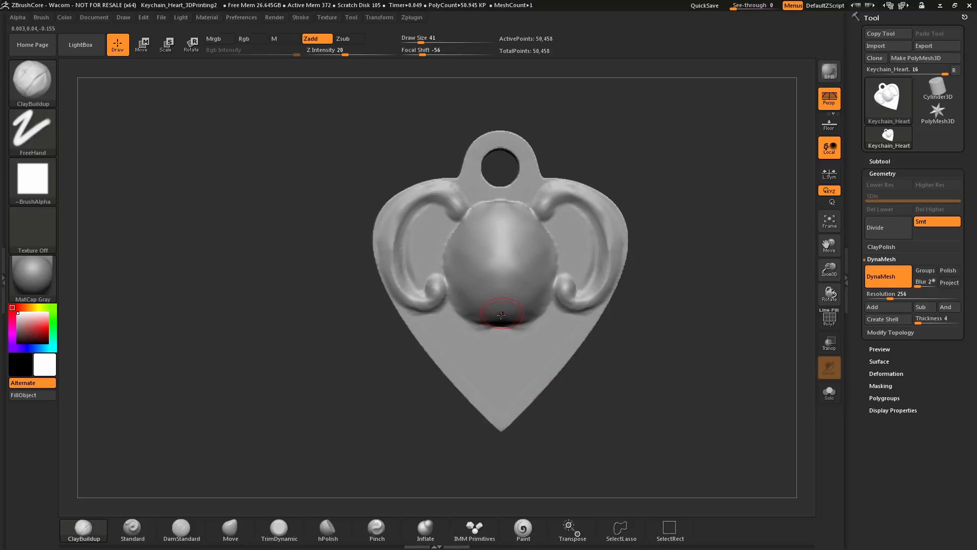
Sculpt an elephant trunk with ClayBuildup, running from the mound to the heart's tip and curling up at its end
{"action": "mouse_move", "coordinate": [501, 323]}
{"action": "left_mouse_down"}
{"action": "mouse_move", "coordinate": [486, 377]}
{"action": "mouse_move", "coordinate": [495, 395]}
{"action": "mouse_move", "coordinate": [526, 360]}
{"action": "mouse_move", "coordinate": [492, 371]}
{"action": "mouse_move", "coordinate": [534, 363]}
{"action": "mouse_move", "coordinate": [486, 361]}
{"action": "mouse_move", "coordinate": [496, 408]}
{"action": "mouse_move", "coordinate": [499, 396]}
{"action": "left_mouse_up"}
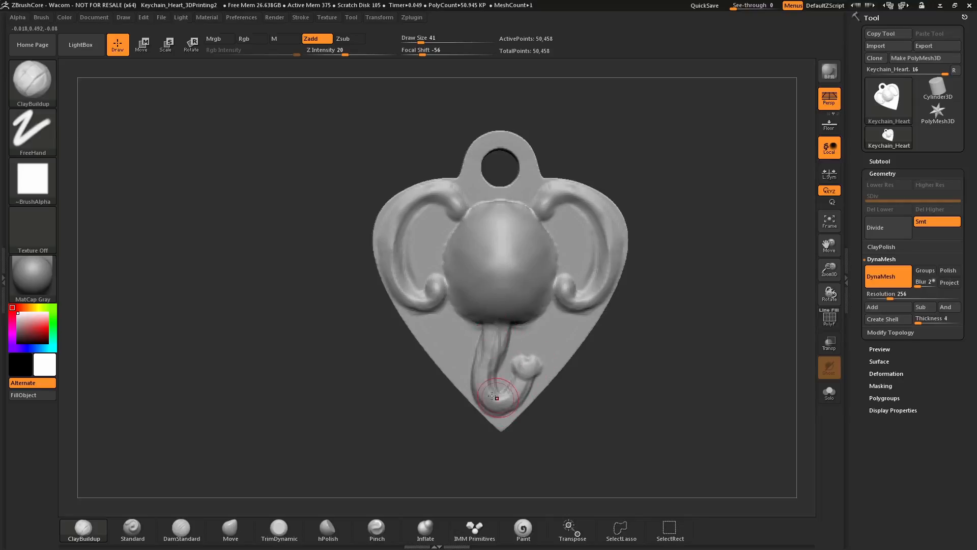
{"action": "mouse_move", "coordinate": [483, 362]}
{"action": "left_mouse_down"}
{"action": "mouse_move", "coordinate": [509, 405]}
{"action": "mouse_move", "coordinate": [493, 369]}
{"action": "mouse_move", "coordinate": [507, 323]}
{"action": "left_mouse_up"}
{"action": "left_click_drag", "start_coordinate": [660, 280], "coordinate": [635, 252]}
{"action": "mouse_move", "coordinate": [454, 335]}
{"action": "left_mouse_down"}
{"action": "mouse_move", "coordinate": [467, 366]}
{"action": "mouse_move", "coordinate": [449, 340]}
{"action": "mouse_move", "coordinate": [437, 356]}
{"action": "mouse_move", "coordinate": [461, 359]}
{"action": "mouse_move", "coordinate": [471, 377]}
{"action": "mouse_move", "coordinate": [443, 318]}
{"action": "mouse_move", "coordinate": [433, 331]}
{"action": "mouse_move", "coordinate": [519, 257]}
{"action": "mouse_move", "coordinate": [444, 352]}
{"action": "mouse_move", "coordinate": [457, 359]}
{"action": "left_mouse_up"}
{"action": "left_click_drag", "start_coordinate": [512, 271], "coordinate": [489, 288]}
{"action": "mouse_move", "coordinate": [467, 322]}
{"action": "left_mouse_down"}
{"action": "mouse_move", "coordinate": [470, 339]}
{"action": "mouse_move", "coordinate": [458, 305]}
{"action": "mouse_move", "coordinate": [435, 328]}
{"action": "left_mouse_up"}
{"action": "left_click_drag", "start_coordinate": [563, 225], "coordinate": [542, 244]}
{"action": "mouse_move", "coordinate": [441, 304]}
{"action": "left_mouse_down"}
{"action": "mouse_move", "coordinate": [435, 316]}
{"action": "mouse_move", "coordinate": [471, 375]}
{"action": "left_mouse_up"}
{"action": "mouse_move", "coordinate": [563, 233]}
{"action": "left_mouse_down"}
{"action": "mouse_move", "coordinate": [544, 227]}
{"action": "mouse_move", "coordinate": [598, 221]}
{"action": "mouse_move", "coordinate": [574, 236]}
{"action": "left_mouse_up"}
Build up a mirrored tusk stub on each side of the trunk's base and remesh the model with DynaMesh
{"action": "left_click_drag", "start_coordinate": [437, 307], "coordinate": [417, 340]}
{"action": "left_click_drag", "start_coordinate": [578, 231], "coordinate": [543, 239]}
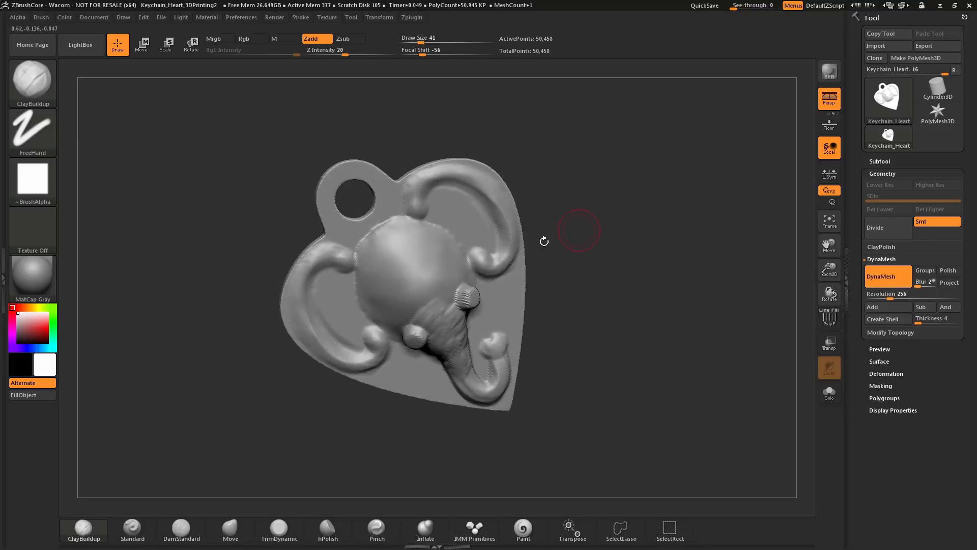
{"action": "left_click_drag", "start_coordinate": [413, 335], "coordinate": [417, 344]}
{"action": "left_click_drag", "start_coordinate": [620, 170], "coordinate": [634, 256], "text": "ctrl"}
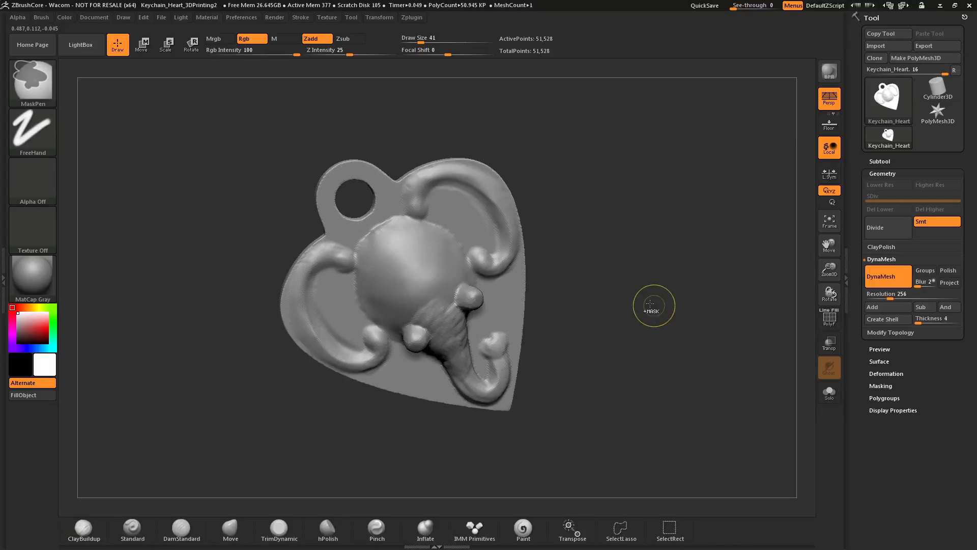
{"action": "left_click_drag", "start_coordinate": [593, 286], "coordinate": [634, 265]}
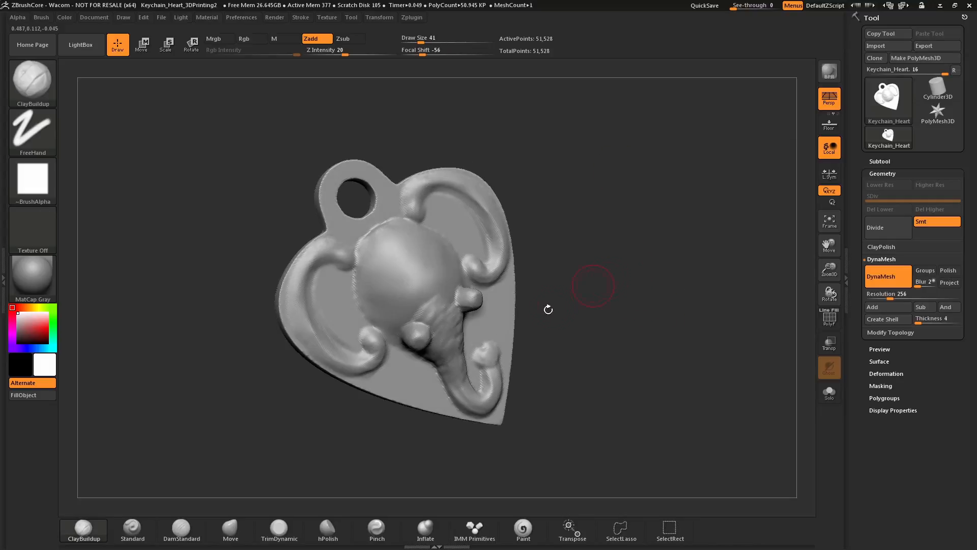
Pull the mirrored stubs out into pointed, curved tusks with the Move brush and smooth their bases
{"action": "left_click", "coordinate": [230, 530]}
{"action": "mouse_move", "coordinate": [556, 250]}
{"action": "left_mouse_down"}
{"action": "mouse_move", "coordinate": [431, 276]}
{"action": "mouse_move", "coordinate": [480, 299]}
{"action": "mouse_move", "coordinate": [495, 296]}
{"action": "left_mouse_up"}
{"action": "left_click_drag", "start_coordinate": [529, 255], "coordinate": [443, 275]}
{"action": "left_click_drag", "start_coordinate": [483, 300], "coordinate": [492, 286]}
{"action": "left_click_drag", "start_coordinate": [555, 275], "coordinate": [583, 280]}
{"action": "left_click_drag", "start_coordinate": [495, 299], "coordinate": [495, 292]}
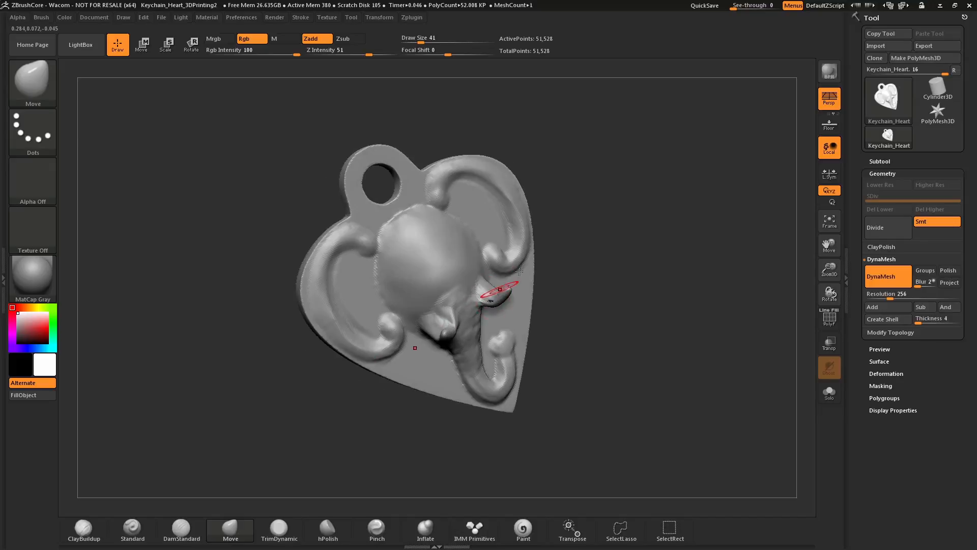
{"action": "mouse_move", "coordinate": [596, 272]}
{"action": "left_mouse_down"}
{"action": "mouse_move", "coordinate": [531, 278]}
{"action": "mouse_move", "coordinate": [501, 301]}
{"action": "mouse_move", "coordinate": [491, 294]}
{"action": "mouse_move", "coordinate": [501, 291]}
{"action": "left_mouse_up"}
{"action": "left_click_drag", "start_coordinate": [606, 208], "coordinate": [684, 189]}
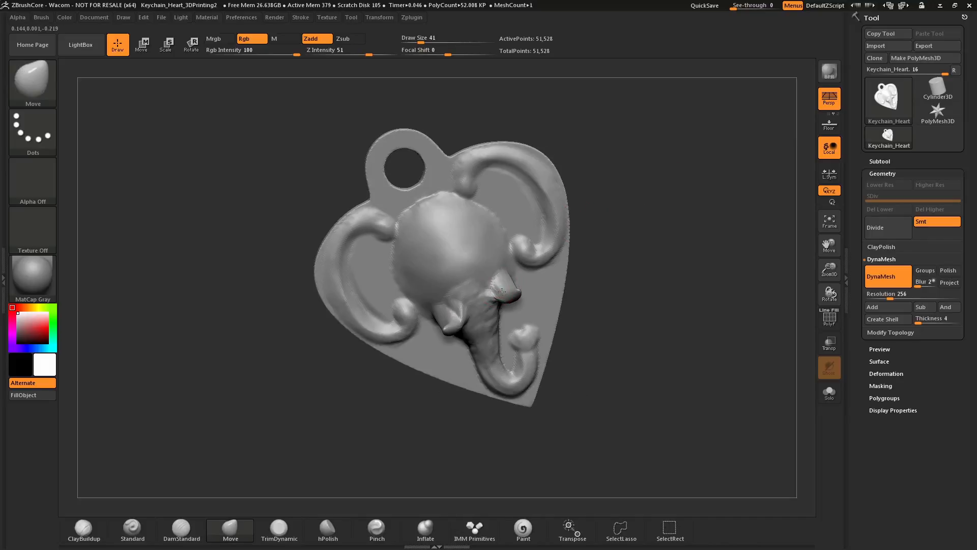
{"action": "left_click_drag", "start_coordinate": [504, 291], "coordinate": [495, 289], "text": "shift"}
{"action": "left_click_drag", "start_coordinate": [605, 211], "coordinate": [545, 218]}
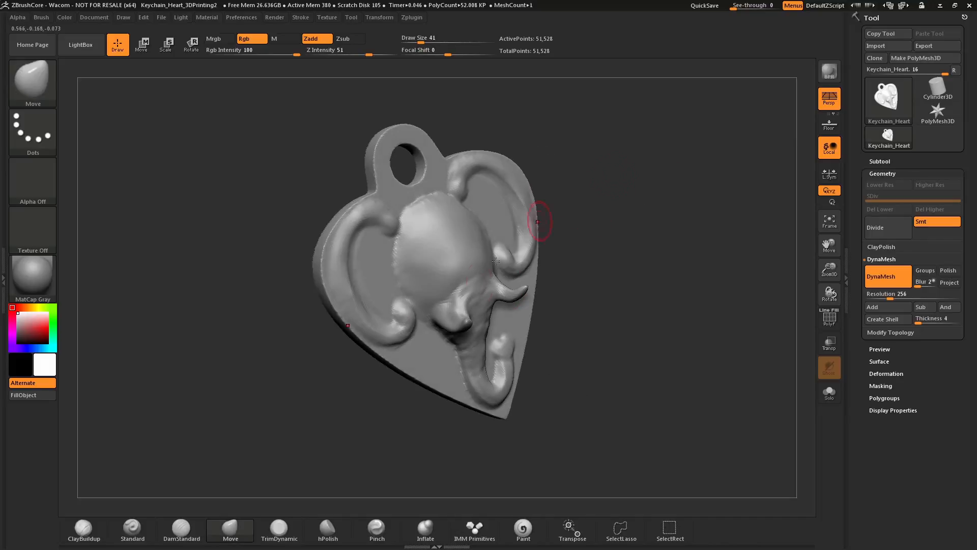
Update the DynaMesh and build up the area where the tusks meet the trunk with ClayBuildup
{"action": "left_click", "coordinate": [94, 539]}
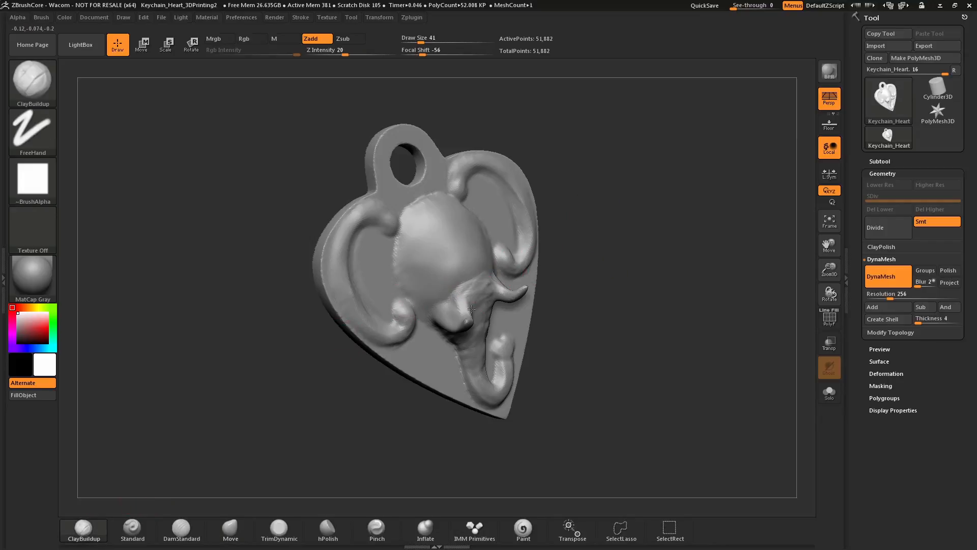
{"action": "mouse_move", "coordinate": [607, 235]}
{"action": "left_mouse_down"}
{"action": "mouse_move", "coordinate": [613, 215]}
{"action": "mouse_move", "coordinate": [597, 224]}
{"action": "left_mouse_up"}
{"action": "mouse_move", "coordinate": [458, 295]}
{"action": "left_mouse_down"}
{"action": "mouse_move", "coordinate": [449, 308]}
{"action": "mouse_move", "coordinate": [460, 300]}
{"action": "left_mouse_up"}
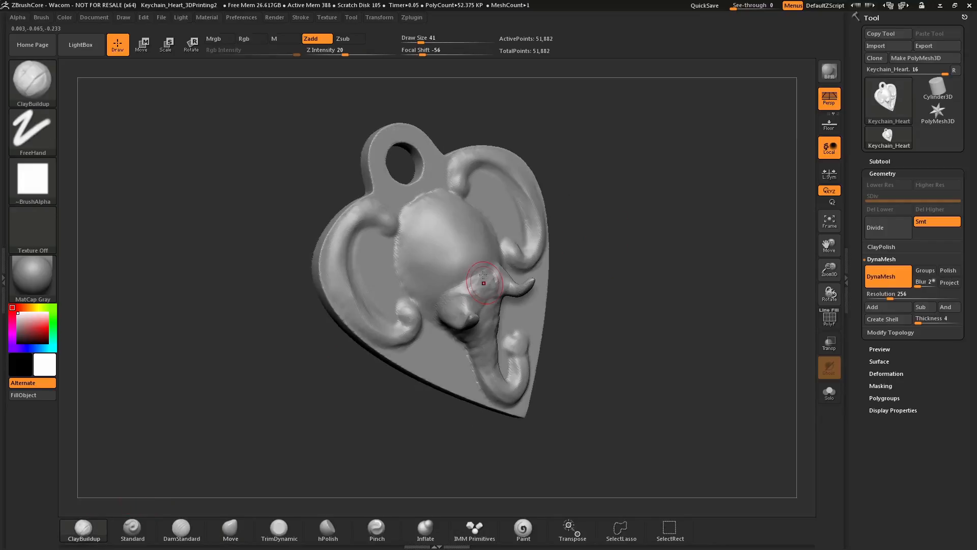
{"action": "mouse_move", "coordinate": [484, 283]}
{"action": "left_mouse_down"}
{"action": "mouse_move", "coordinate": [471, 274]}
{"action": "mouse_move", "coordinate": [490, 286]}
{"action": "left_mouse_up"}
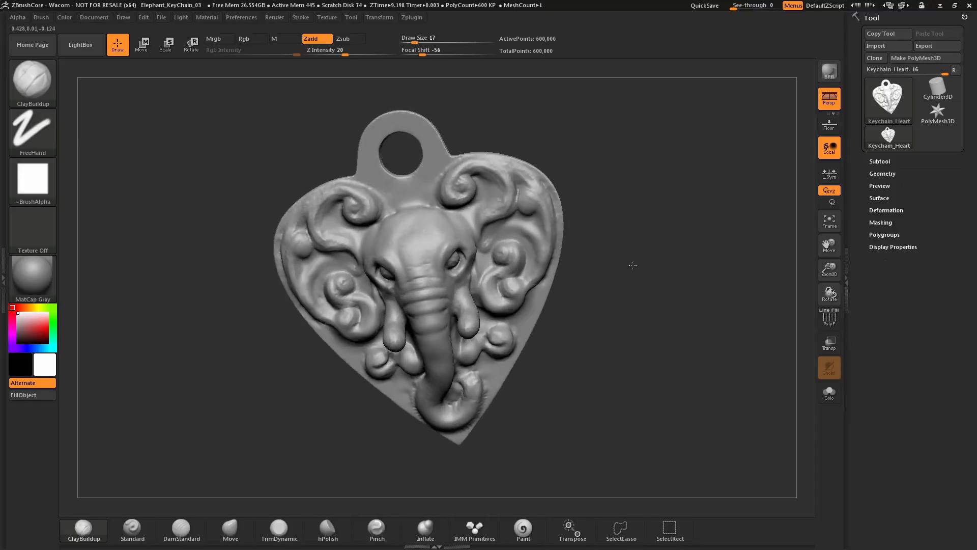
Refine the scrollwork in the ears of the detailed elephant keychain with mirrored ClayBuildup strokes and smooth it
{"action": "left_click_drag", "start_coordinate": [633, 265], "coordinate": [617, 231]}
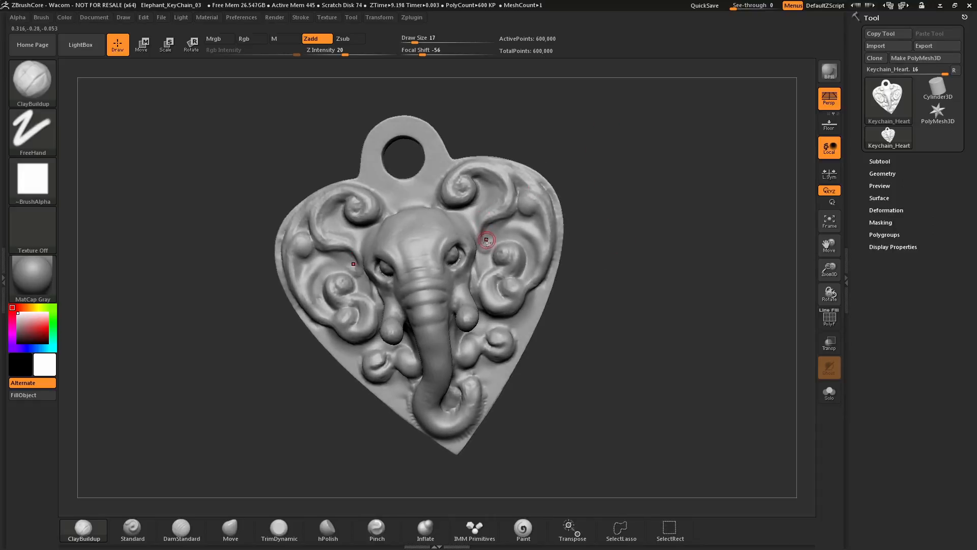
{"action": "left_click_drag", "start_coordinate": [482, 227], "coordinate": [510, 185]}
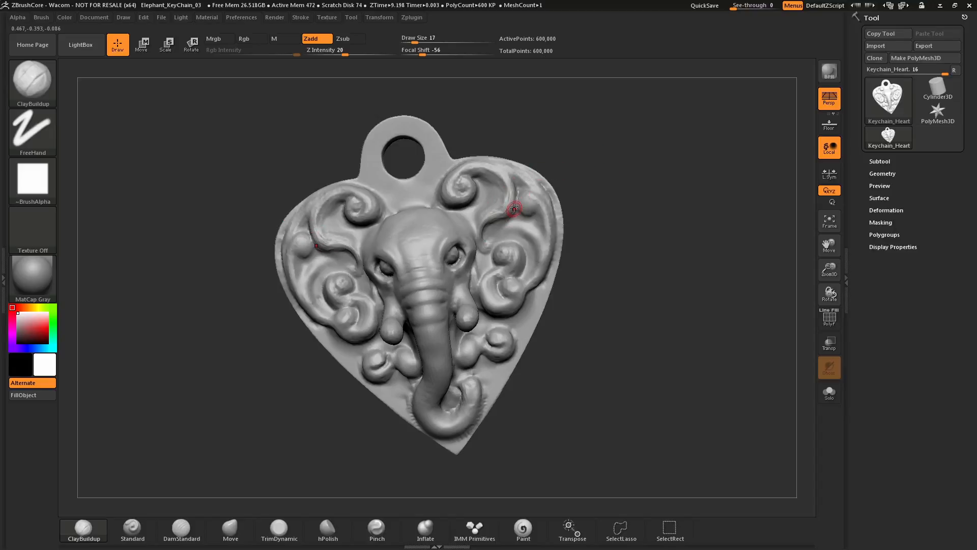
{"action": "key", "text": "shift"}
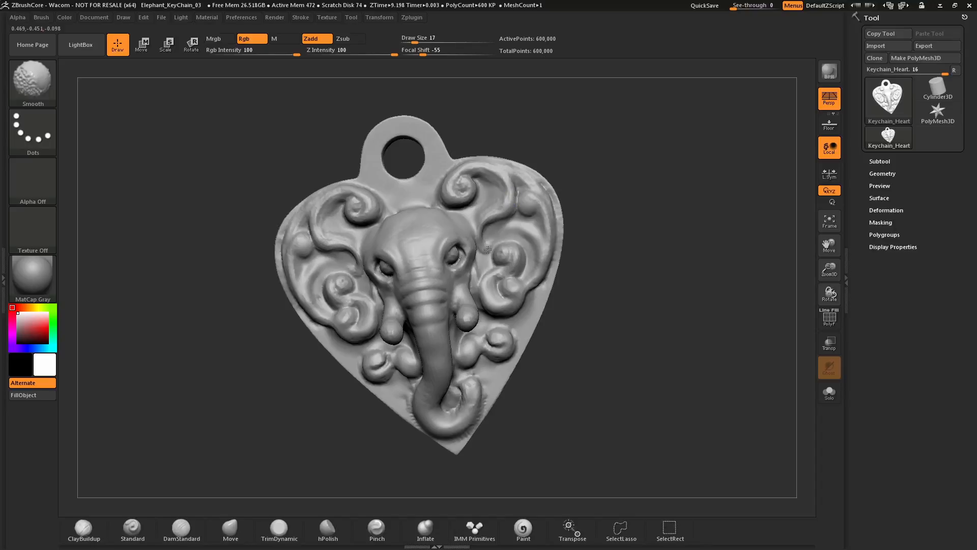
{"action": "left_click_drag", "start_coordinate": [512, 220], "coordinate": [489, 234]}
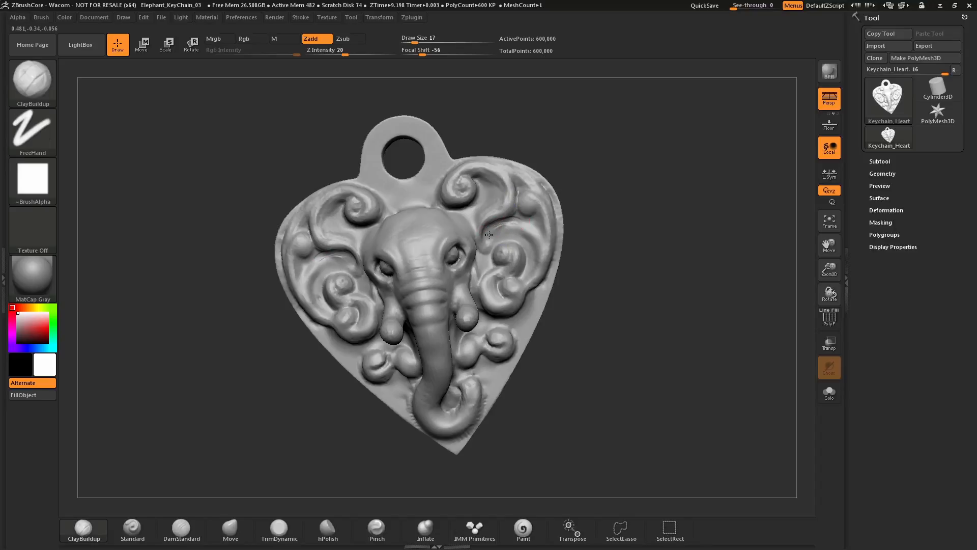
{"action": "key", "text": "shift"}
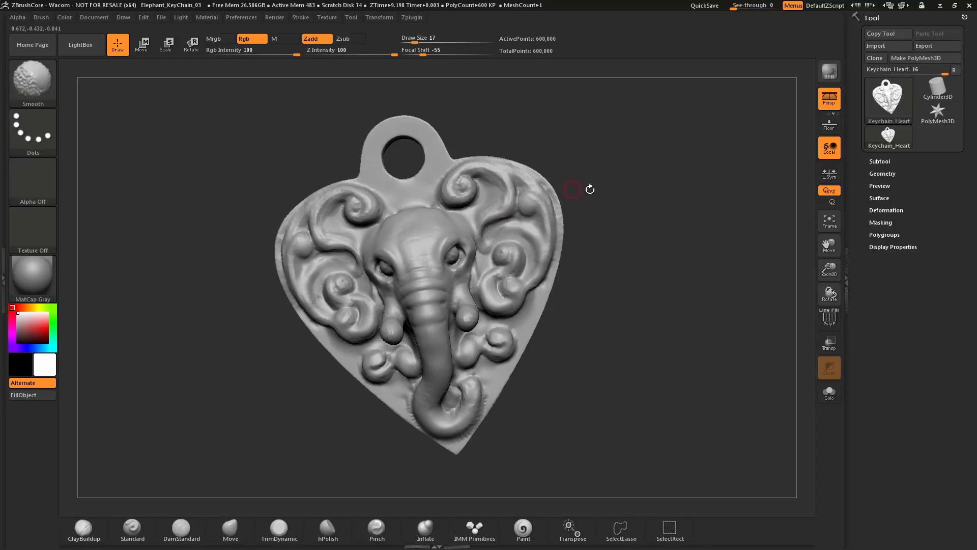
{"action": "left_click_drag", "start_coordinate": [637, 192], "coordinate": [590, 214]}
{"action": "key", "text": "shift"}
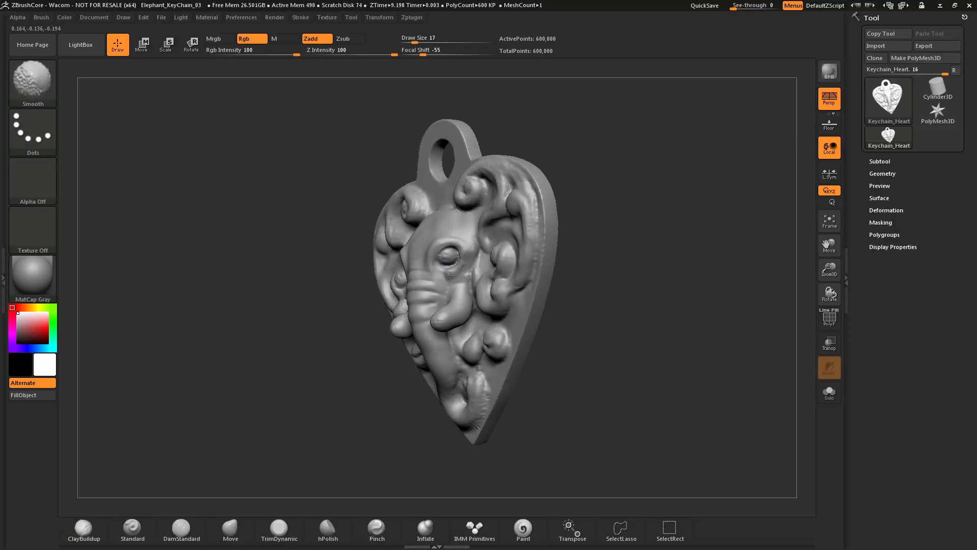
{"action": "left_click_drag", "start_coordinate": [541, 184], "coordinate": [650, 232], "text": "shift"}
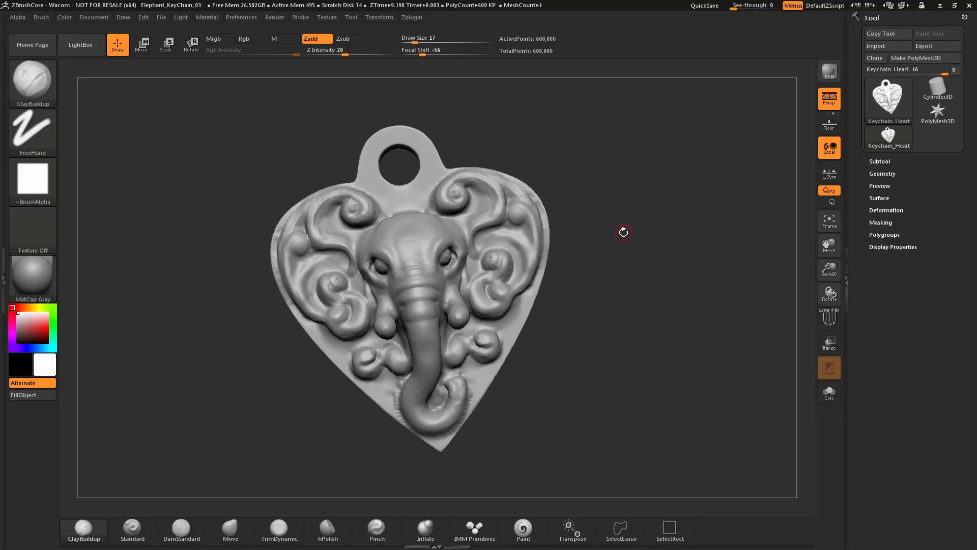
Run Optimize for 3D Printing on the elephant keychain and inspect the surface detail
{"action": "left_click", "coordinate": [160, 17]}
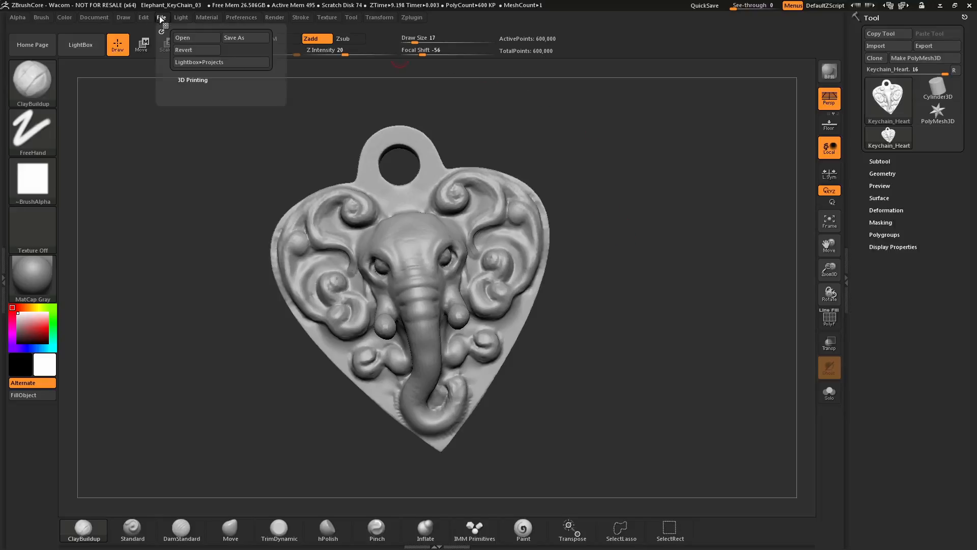
{"action": "left_click", "coordinate": [197, 80]}
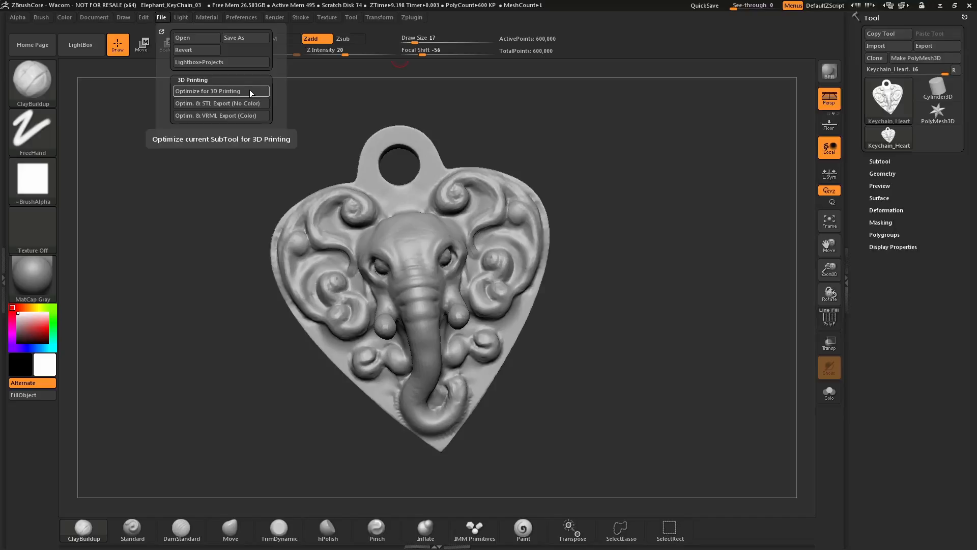
{"action": "left_click", "coordinate": [251, 91]}
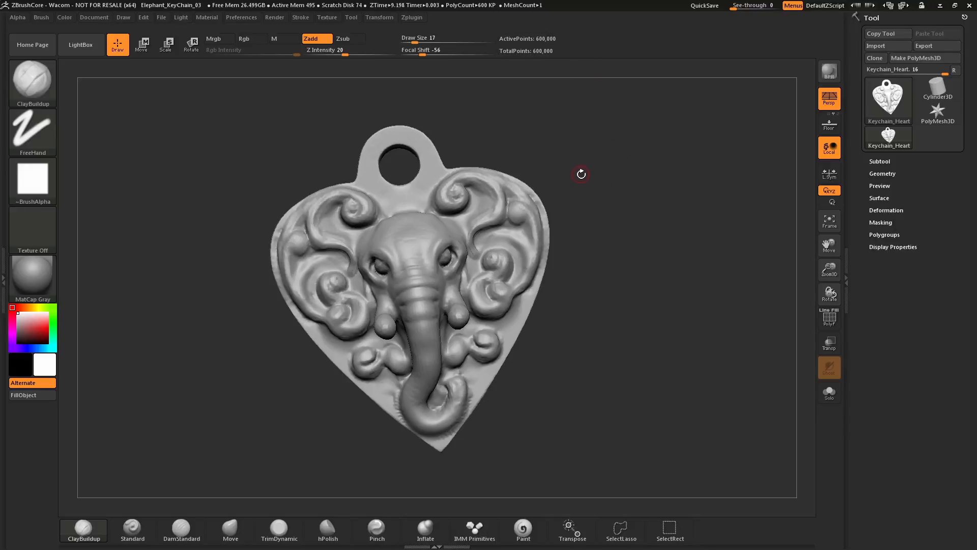
{"action": "left_click", "coordinate": [161, 17]}
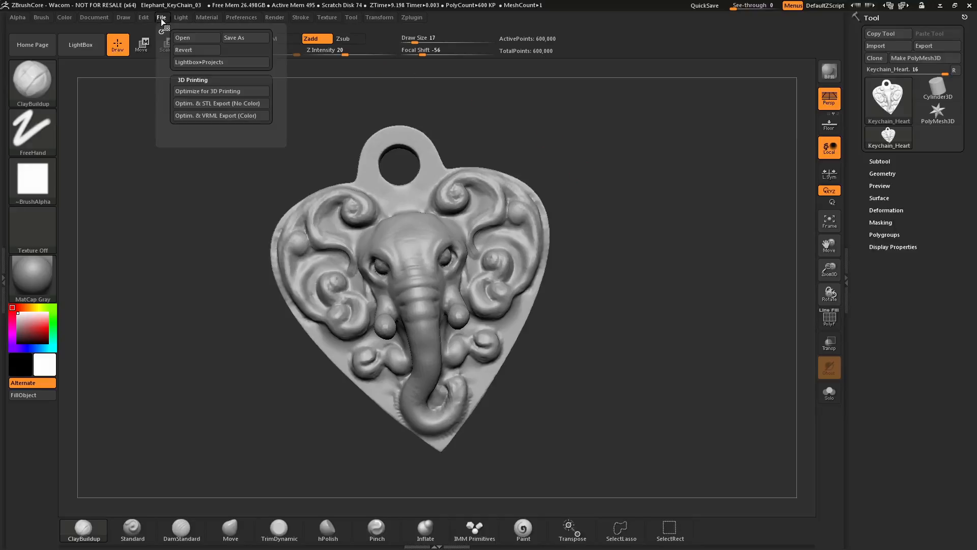
{"action": "left_click", "coordinate": [225, 91]}
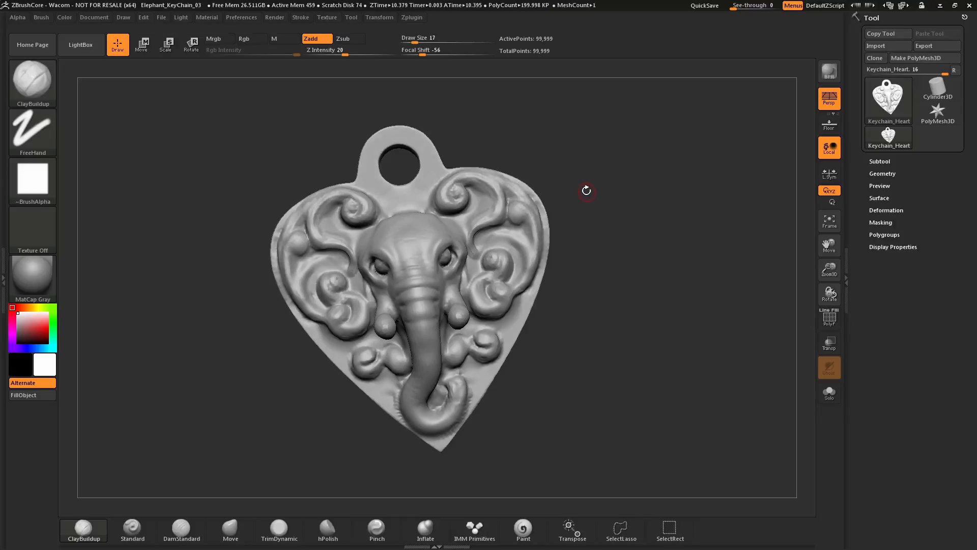
{"action": "mouse_move", "coordinate": [582, 177]}
{"action": "left_mouse_down"}
{"action": "mouse_move", "coordinate": [614, 174]}
{"action": "mouse_move", "coordinate": [582, 186]}
{"action": "mouse_move", "coordinate": [589, 175]}
{"action": "left_mouse_up"}
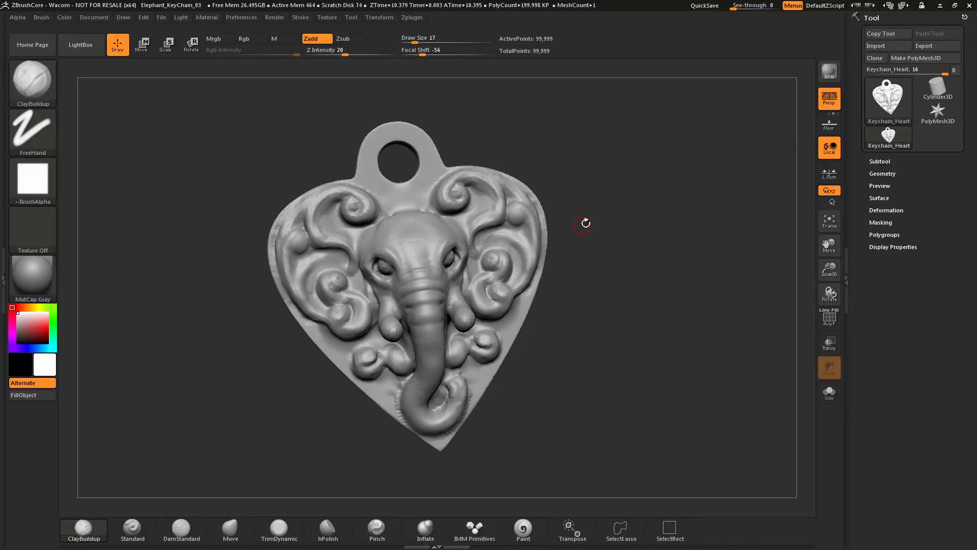
{"action": "left_click_drag", "start_coordinate": [586, 223], "coordinate": [537, 252]}
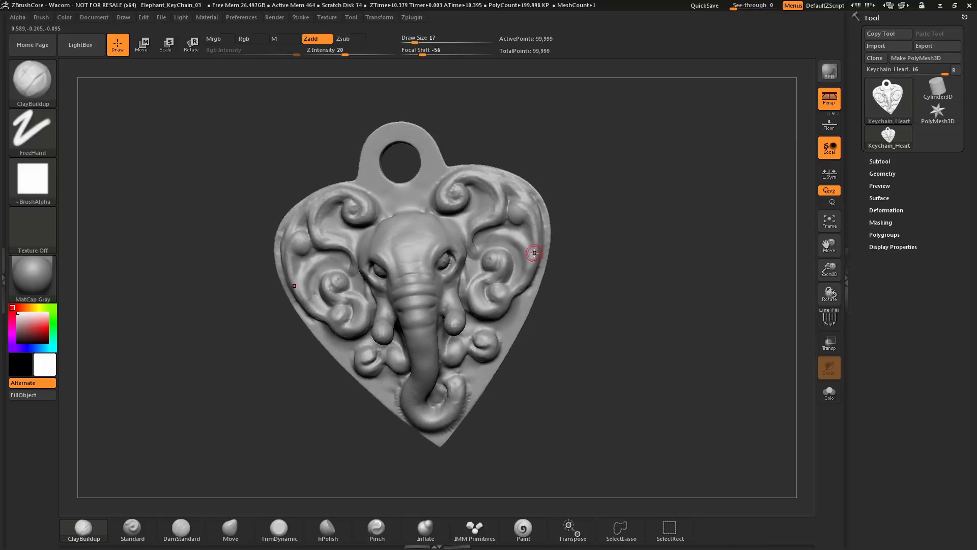
Undo and redo the 3D printing optimization to compare the keychain's detail before and after
{"action": "left_click", "coordinate": [586, 229], "text": "ctrl+shift"}
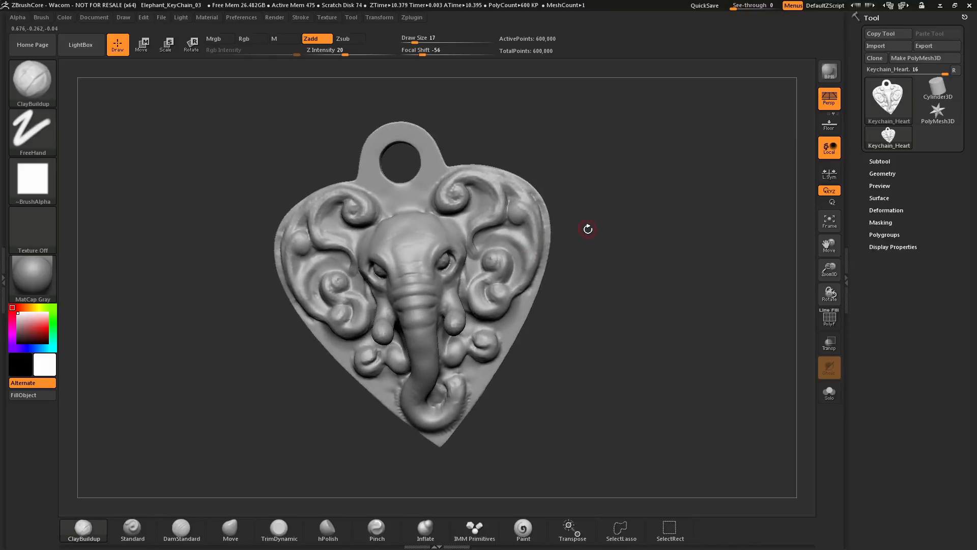
{"action": "mouse_move", "coordinate": [588, 229]}
{"action": "left_mouse_down"}
{"action": "mouse_move", "coordinate": [582, 214]}
{"action": "mouse_move", "coordinate": [602, 218]}
{"action": "left_mouse_up"}
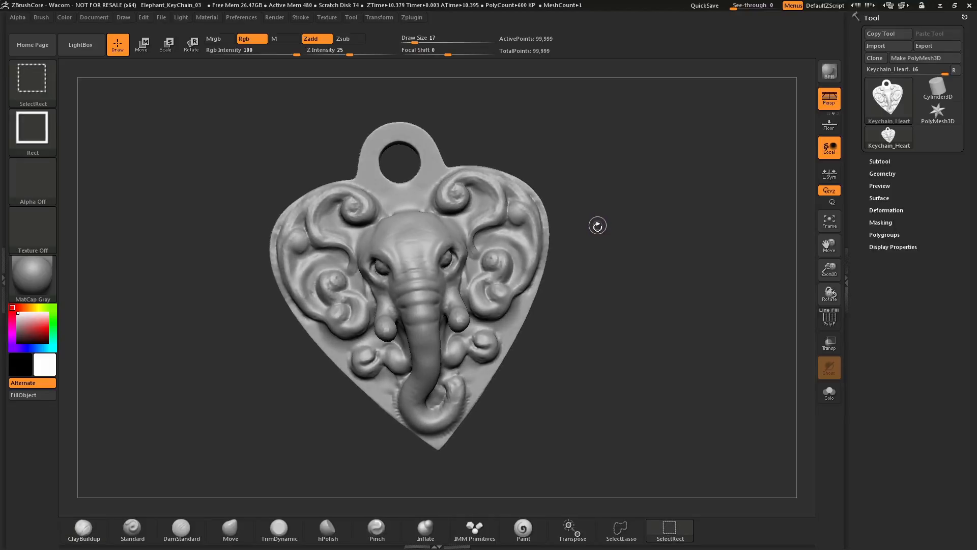
{"action": "mouse_move", "coordinate": [598, 234]}
{"action": "left_mouse_down"}
{"action": "mouse_move", "coordinate": [591, 216]}
{"action": "mouse_move", "coordinate": [595, 231]}
{"action": "mouse_move", "coordinate": [604, 228]}
{"action": "left_mouse_up"}
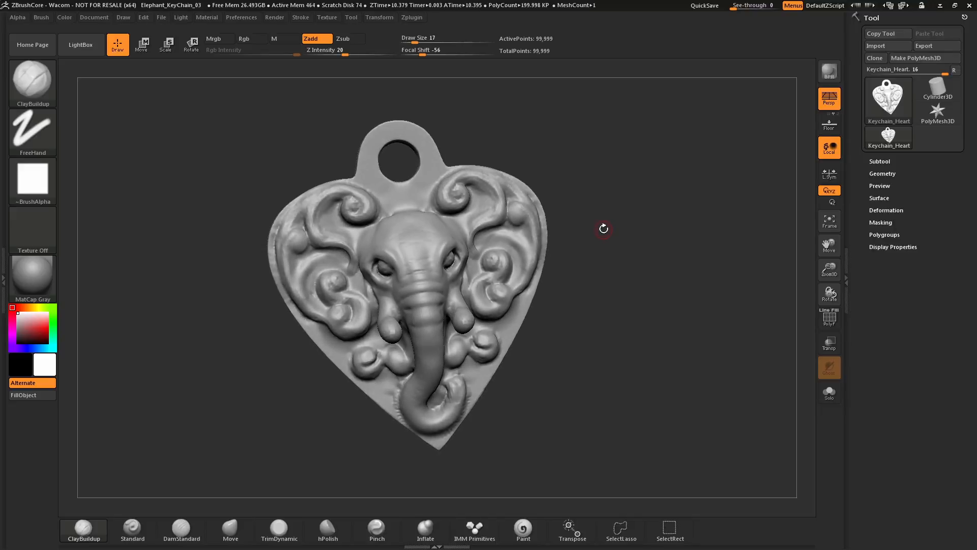
Examine the 3D printing export options and the tool's own Export command for the optimized keychain
{"action": "left_click", "coordinate": [161, 17]}
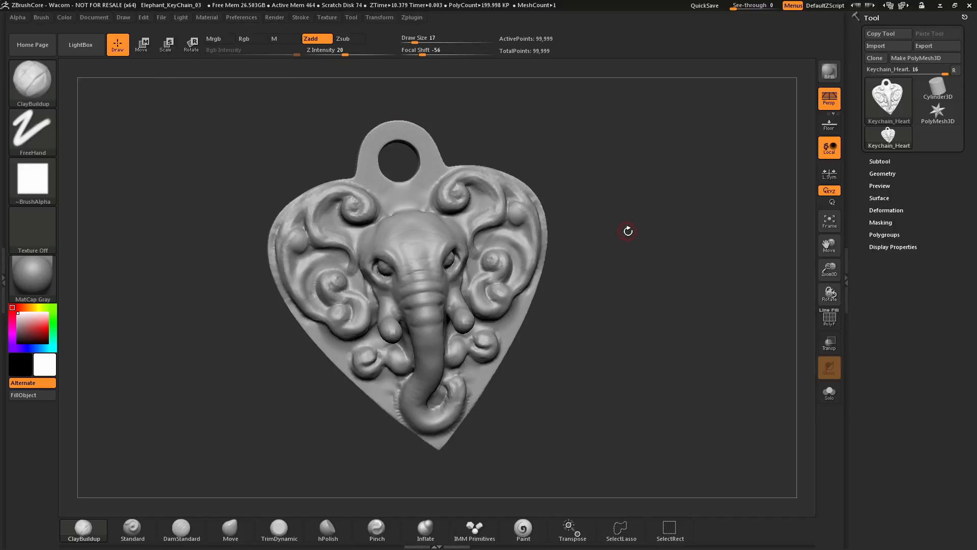
{"action": "left_click_drag", "start_coordinate": [628, 229], "coordinate": [629, 258]}
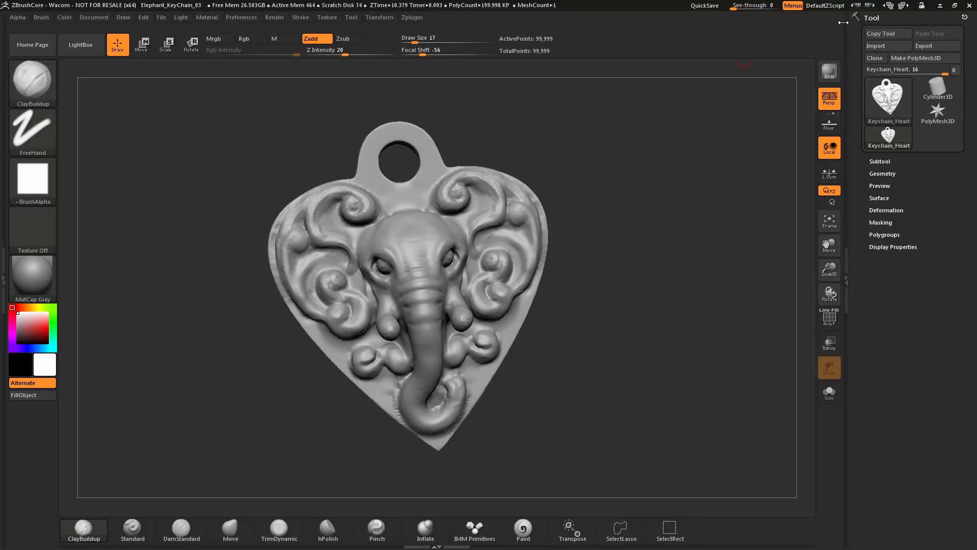
{"action": "left_click", "coordinate": [928, 46]}
{"action": "mouse_move", "coordinate": [651, 257]}
{"action": "left_mouse_down"}
{"action": "mouse_move", "coordinate": [642, 266]}
{"action": "mouse_move", "coordinate": [668, 261]}
{"action": "mouse_move", "coordinate": [631, 268]}
{"action": "mouse_move", "coordinate": [660, 266]}
{"action": "left_mouse_up"}
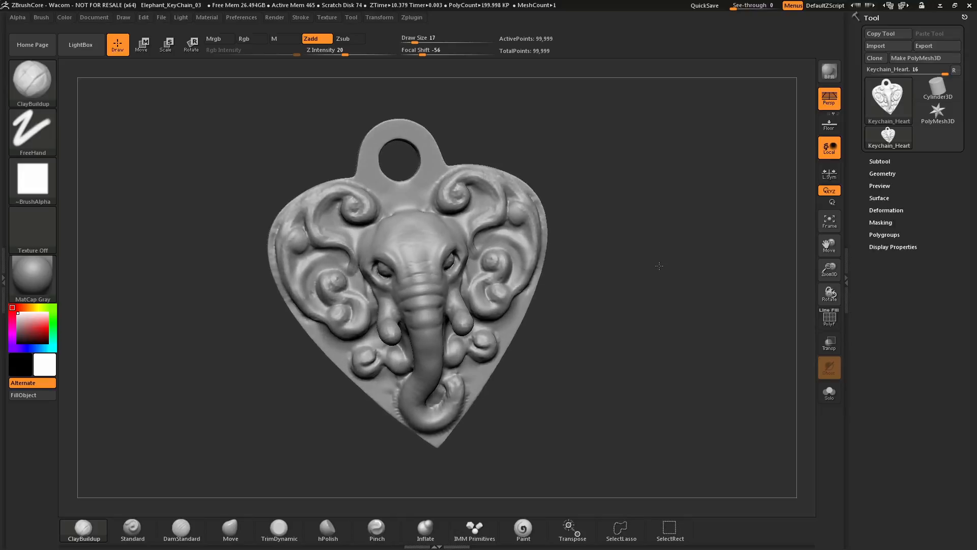